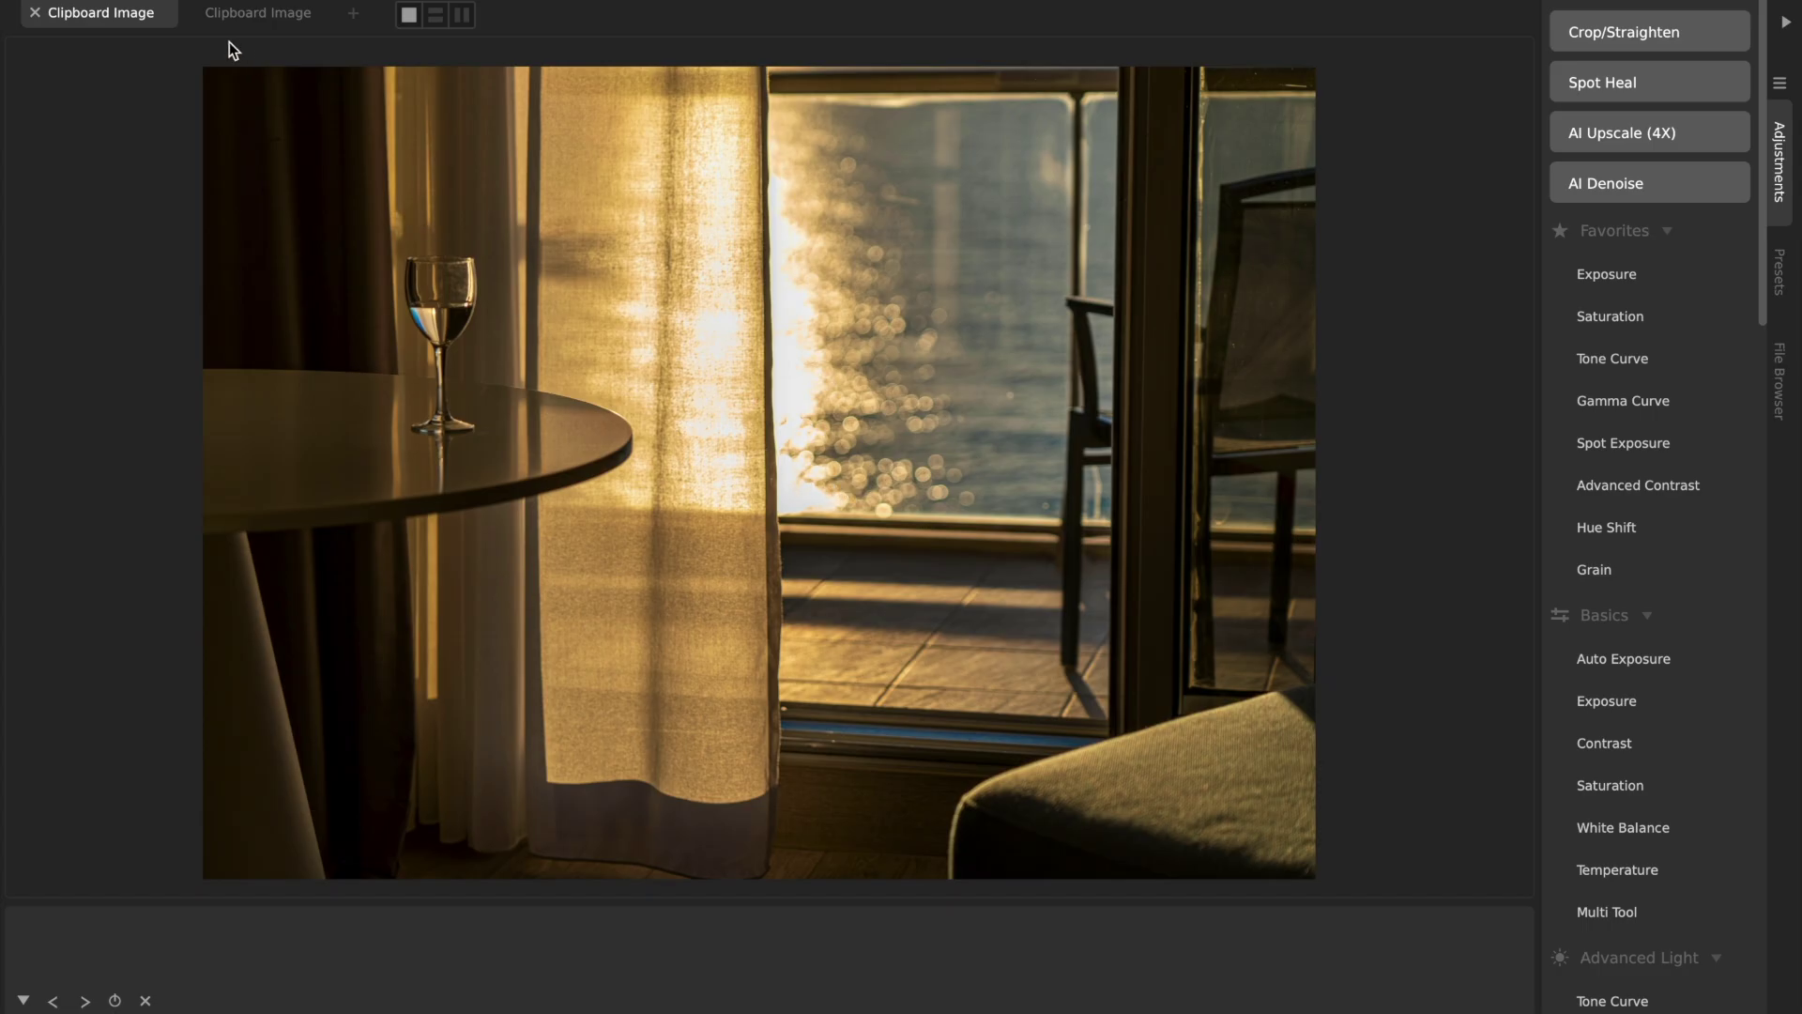
Step: Switch back and forth between the curtain photo and canyon photo tabs
{"action": "left_click", "coordinate": [238, 18]}
{"action": "left_click", "coordinate": [123, 14]}
{"action": "left_click", "coordinate": [250, 13]}
{"action": "left_click", "coordinate": [117, 14]}
{"action": "left_click", "coordinate": [225, 19]}
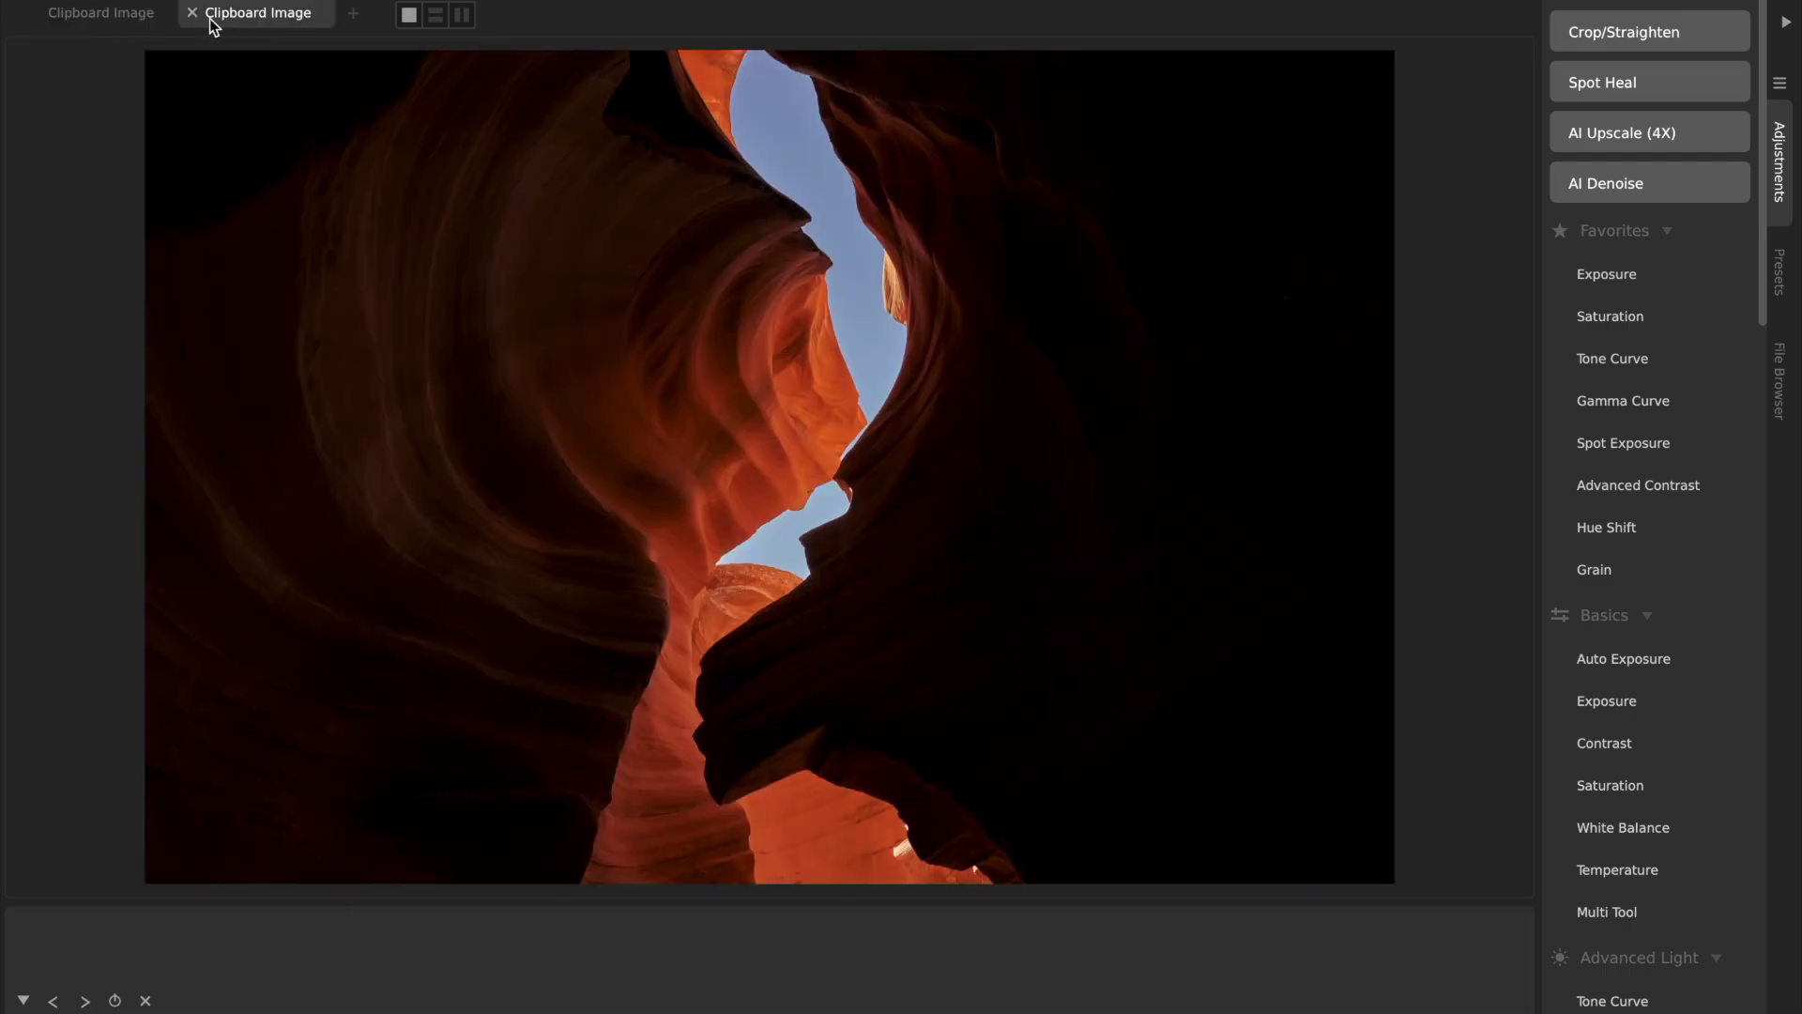
Step: Paste the canyon photo into a new empty tab, then close it and return to the curtain photo
{"action": "left_click", "coordinate": [355, 15]}
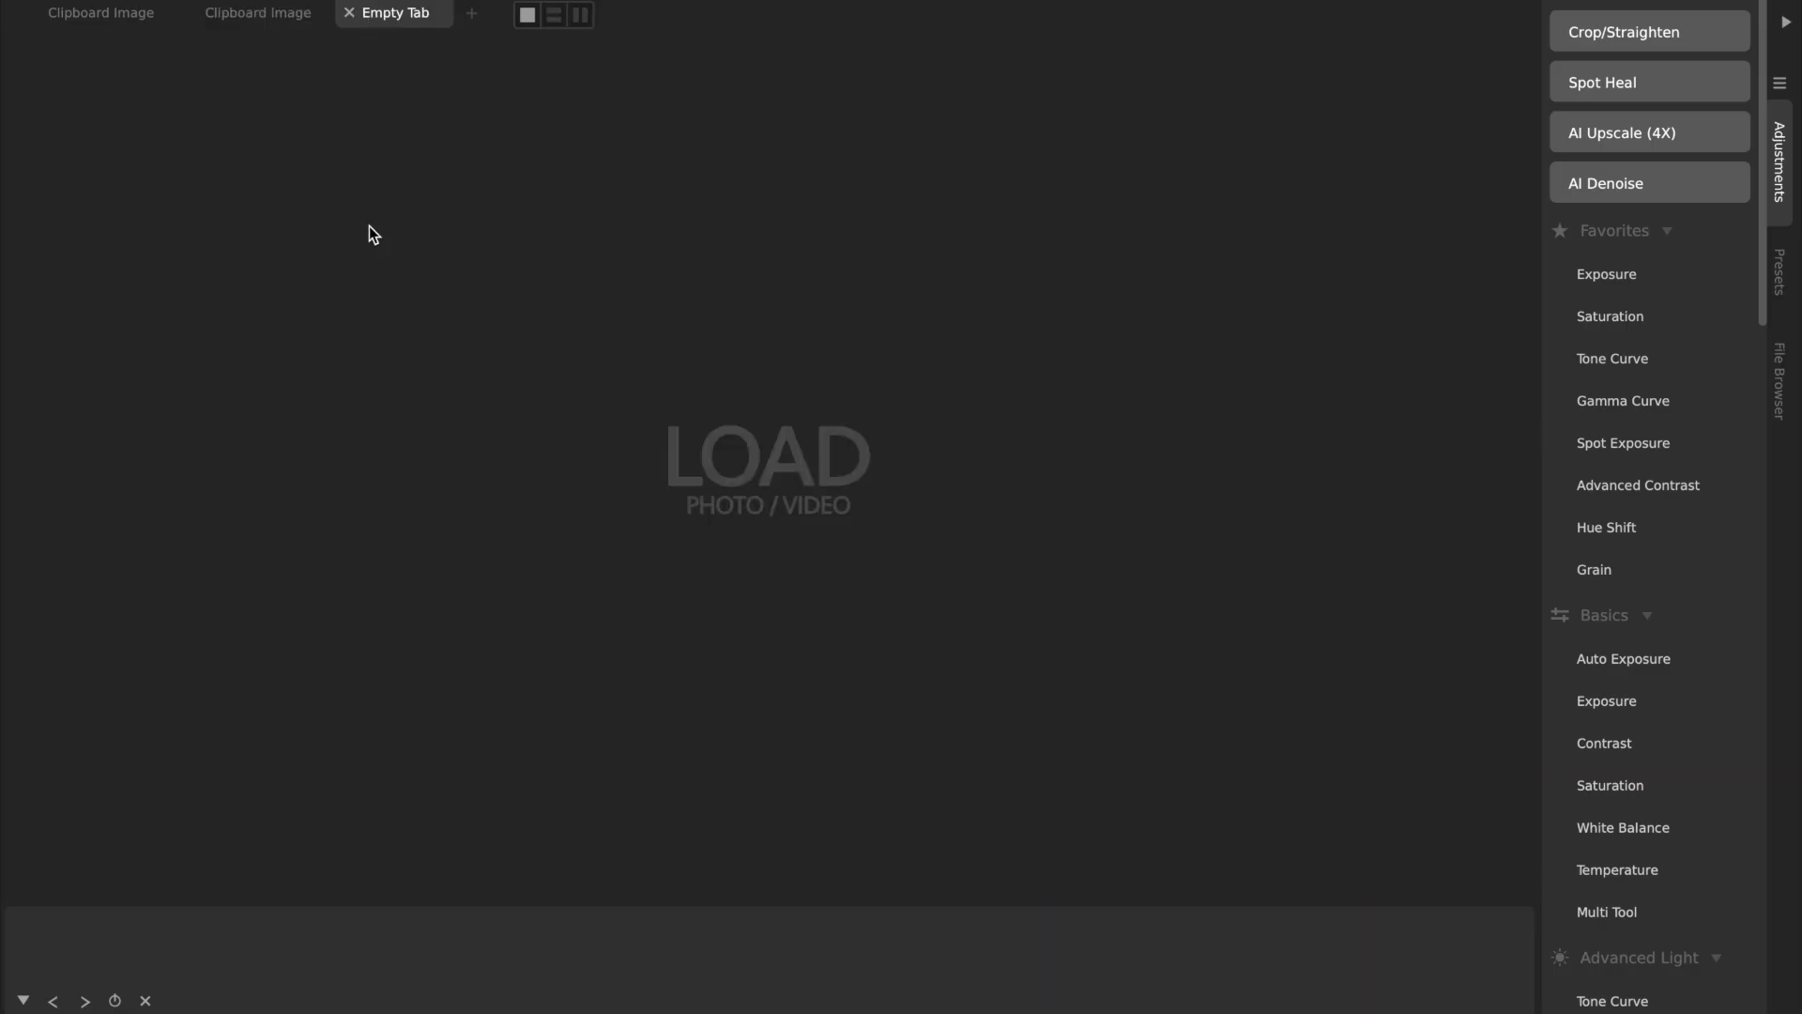
{"action": "key", "text": "ctrl+v"}
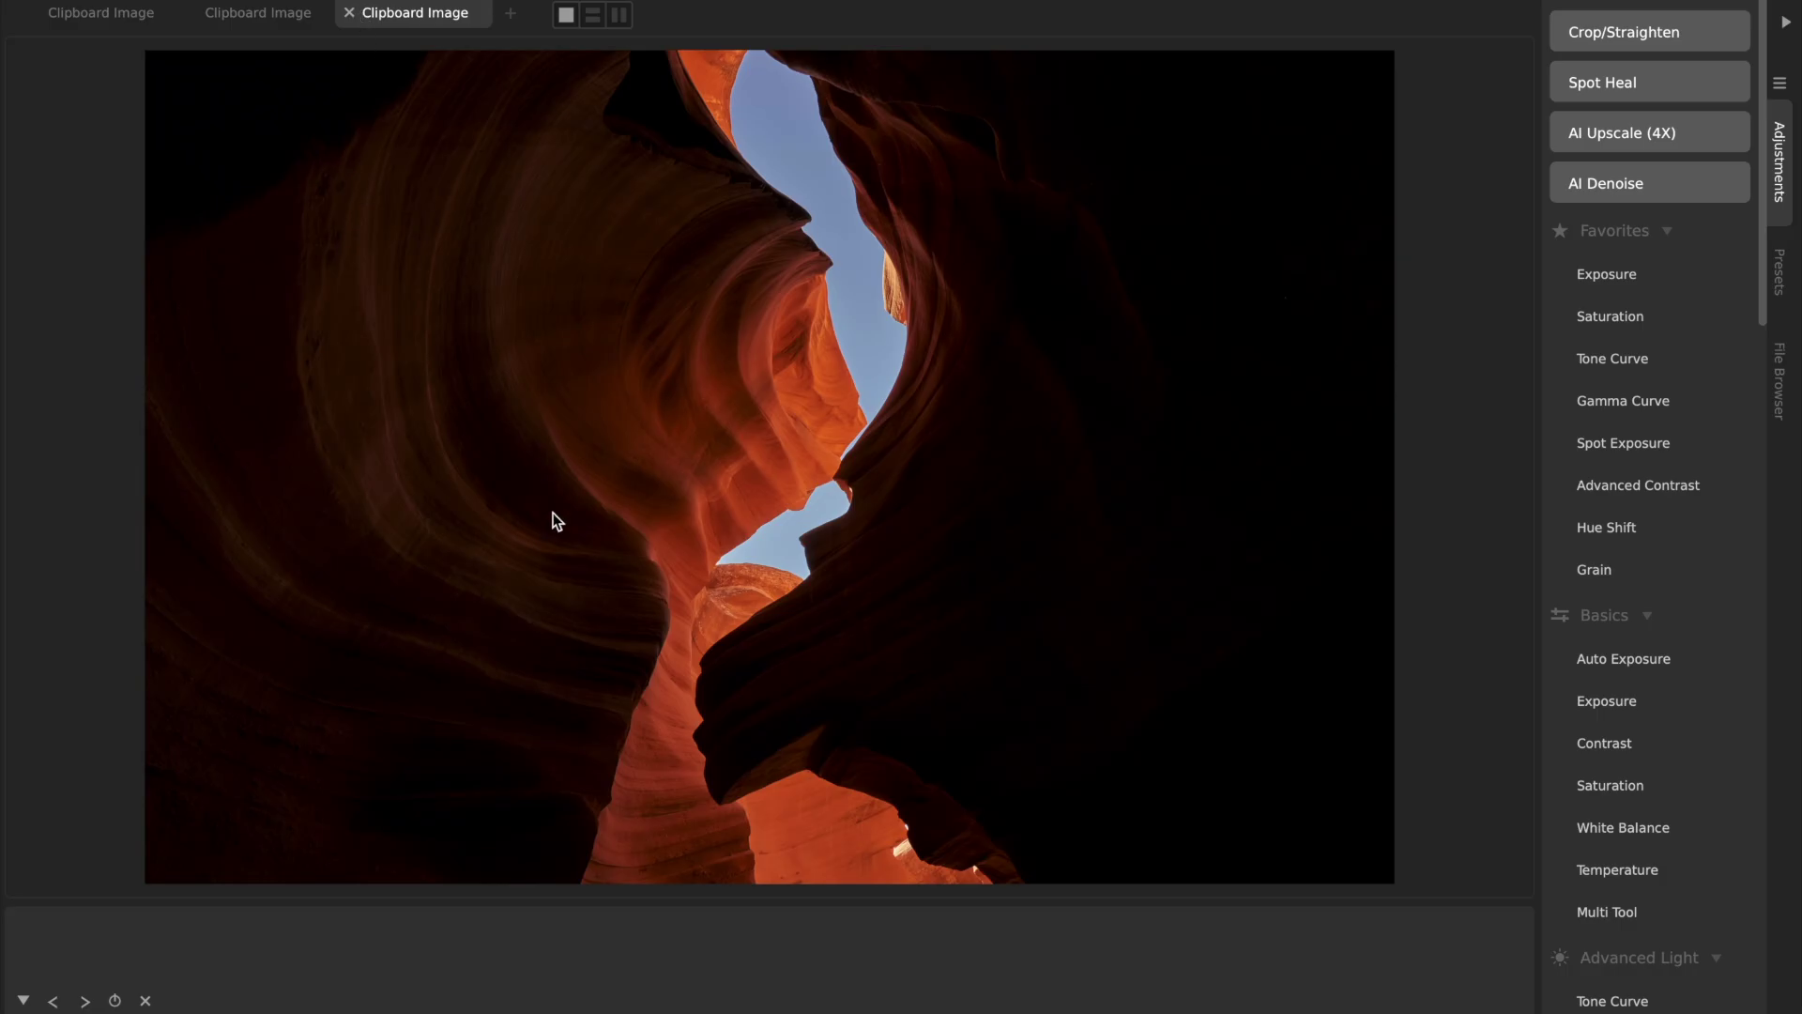
{"action": "left_click", "coordinate": [350, 14]}
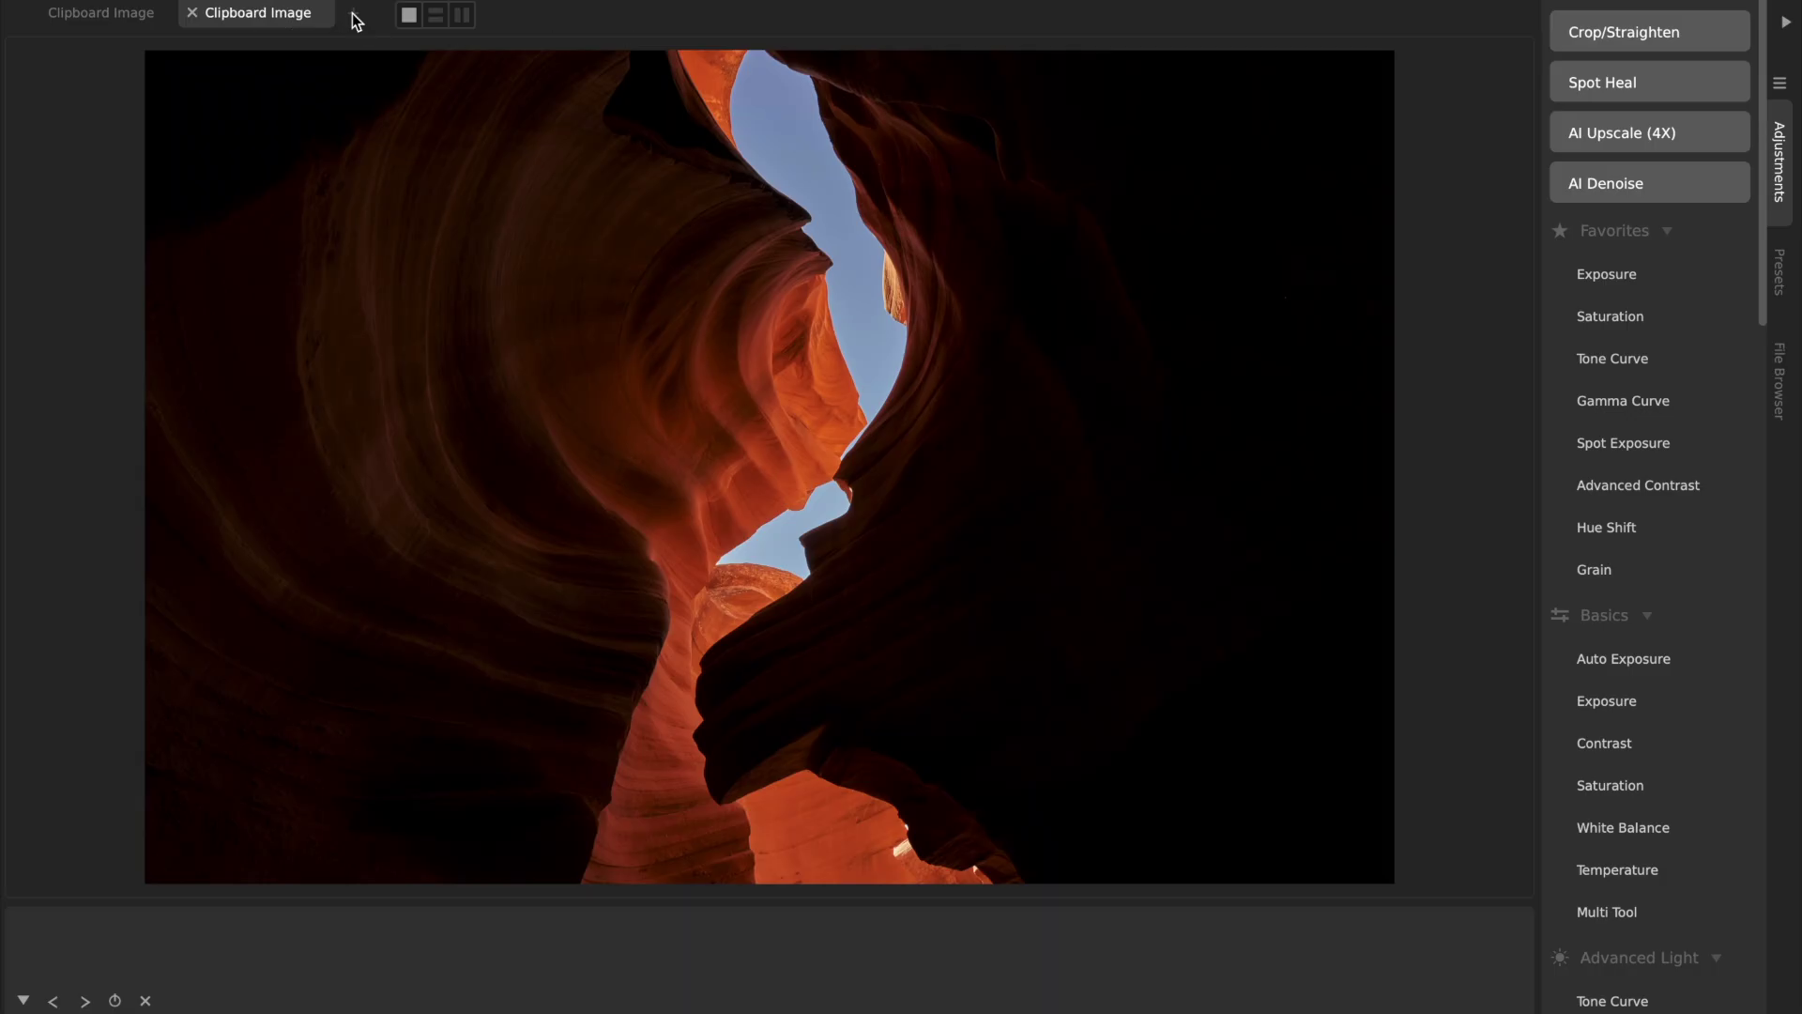
{"action": "left_click", "coordinate": [106, 14]}
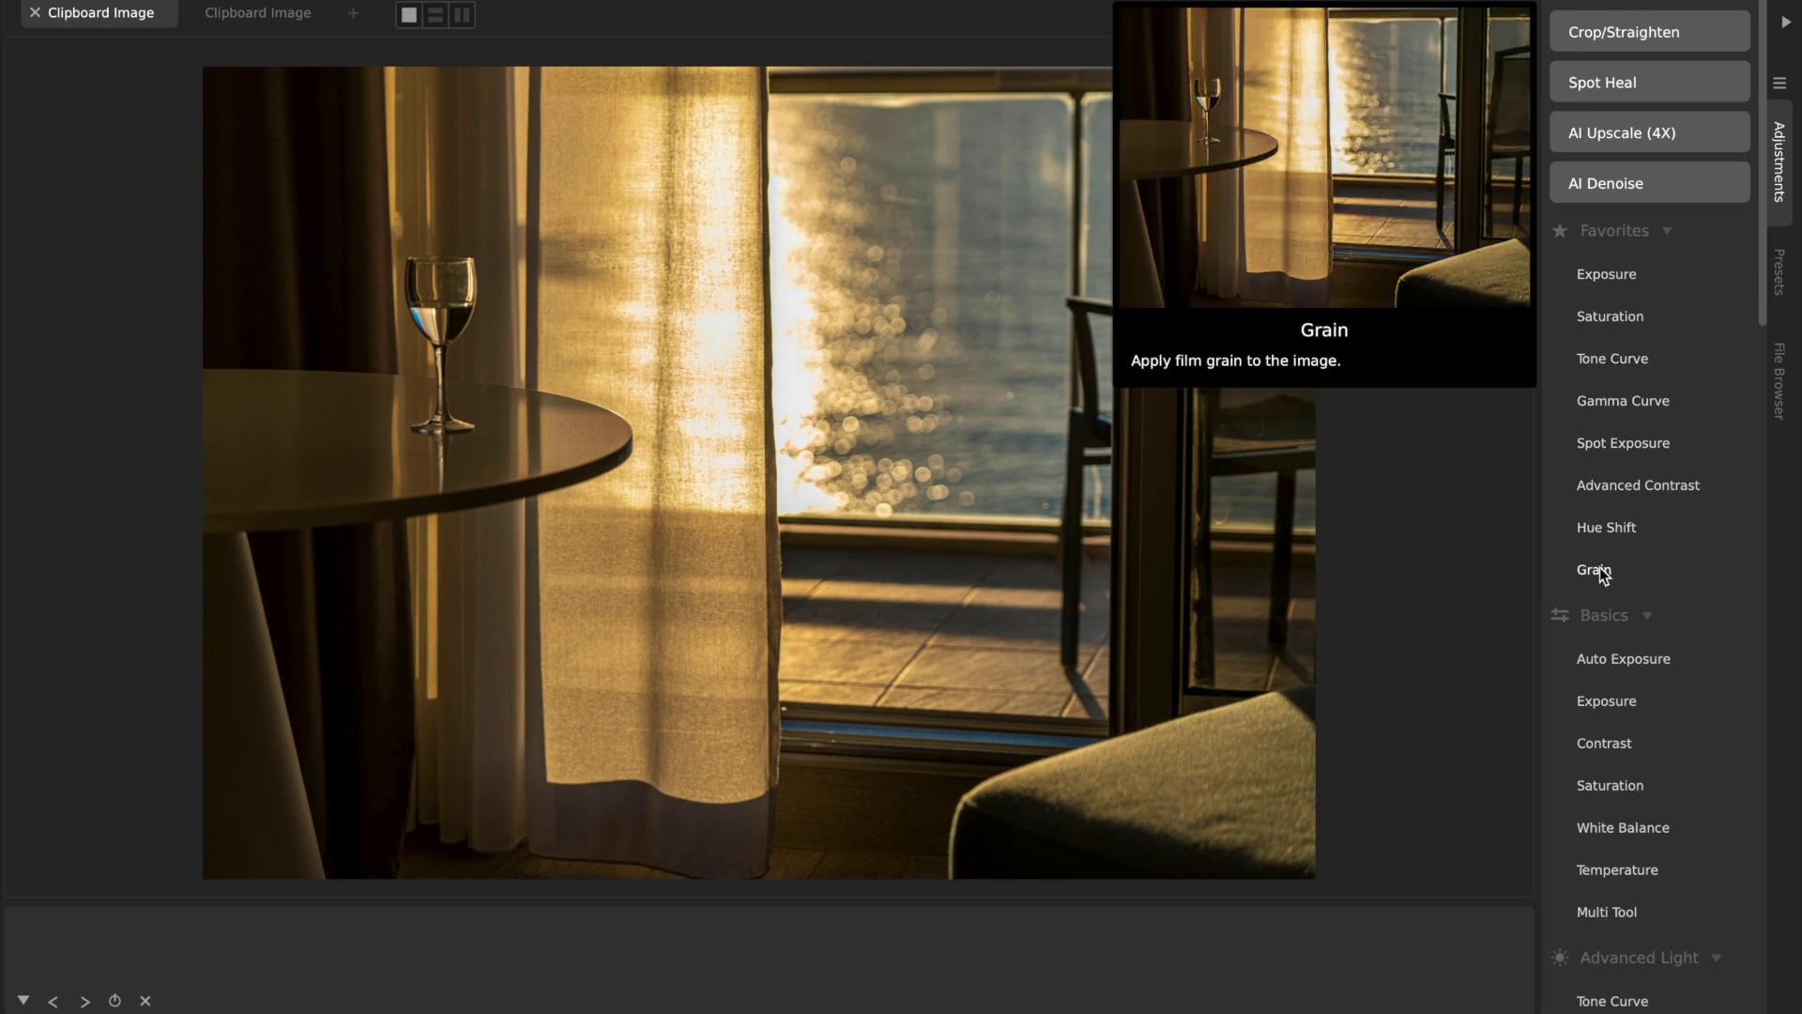
Step: Collapse and re-expand the Favorites adjustments, and view the Presets list before going back to Adjustments
{"action": "left_click", "coordinate": [1636, 234]}
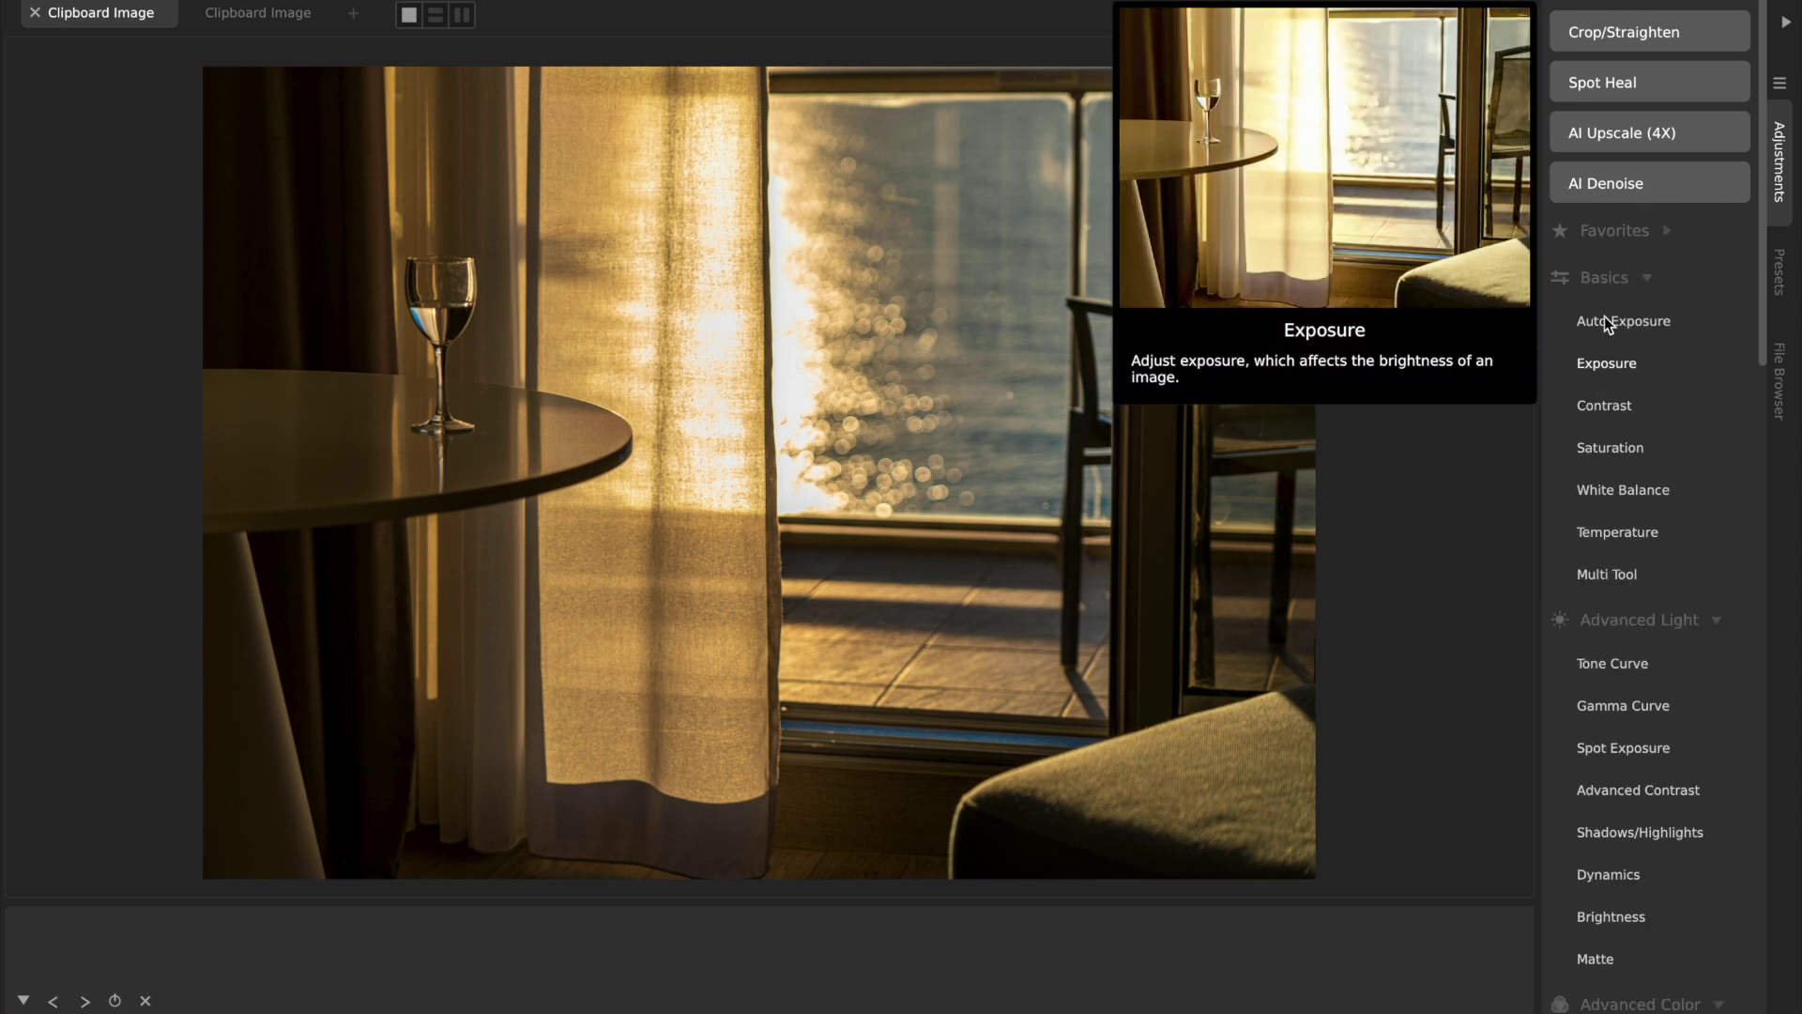
{"action": "left_click", "coordinate": [1619, 230]}
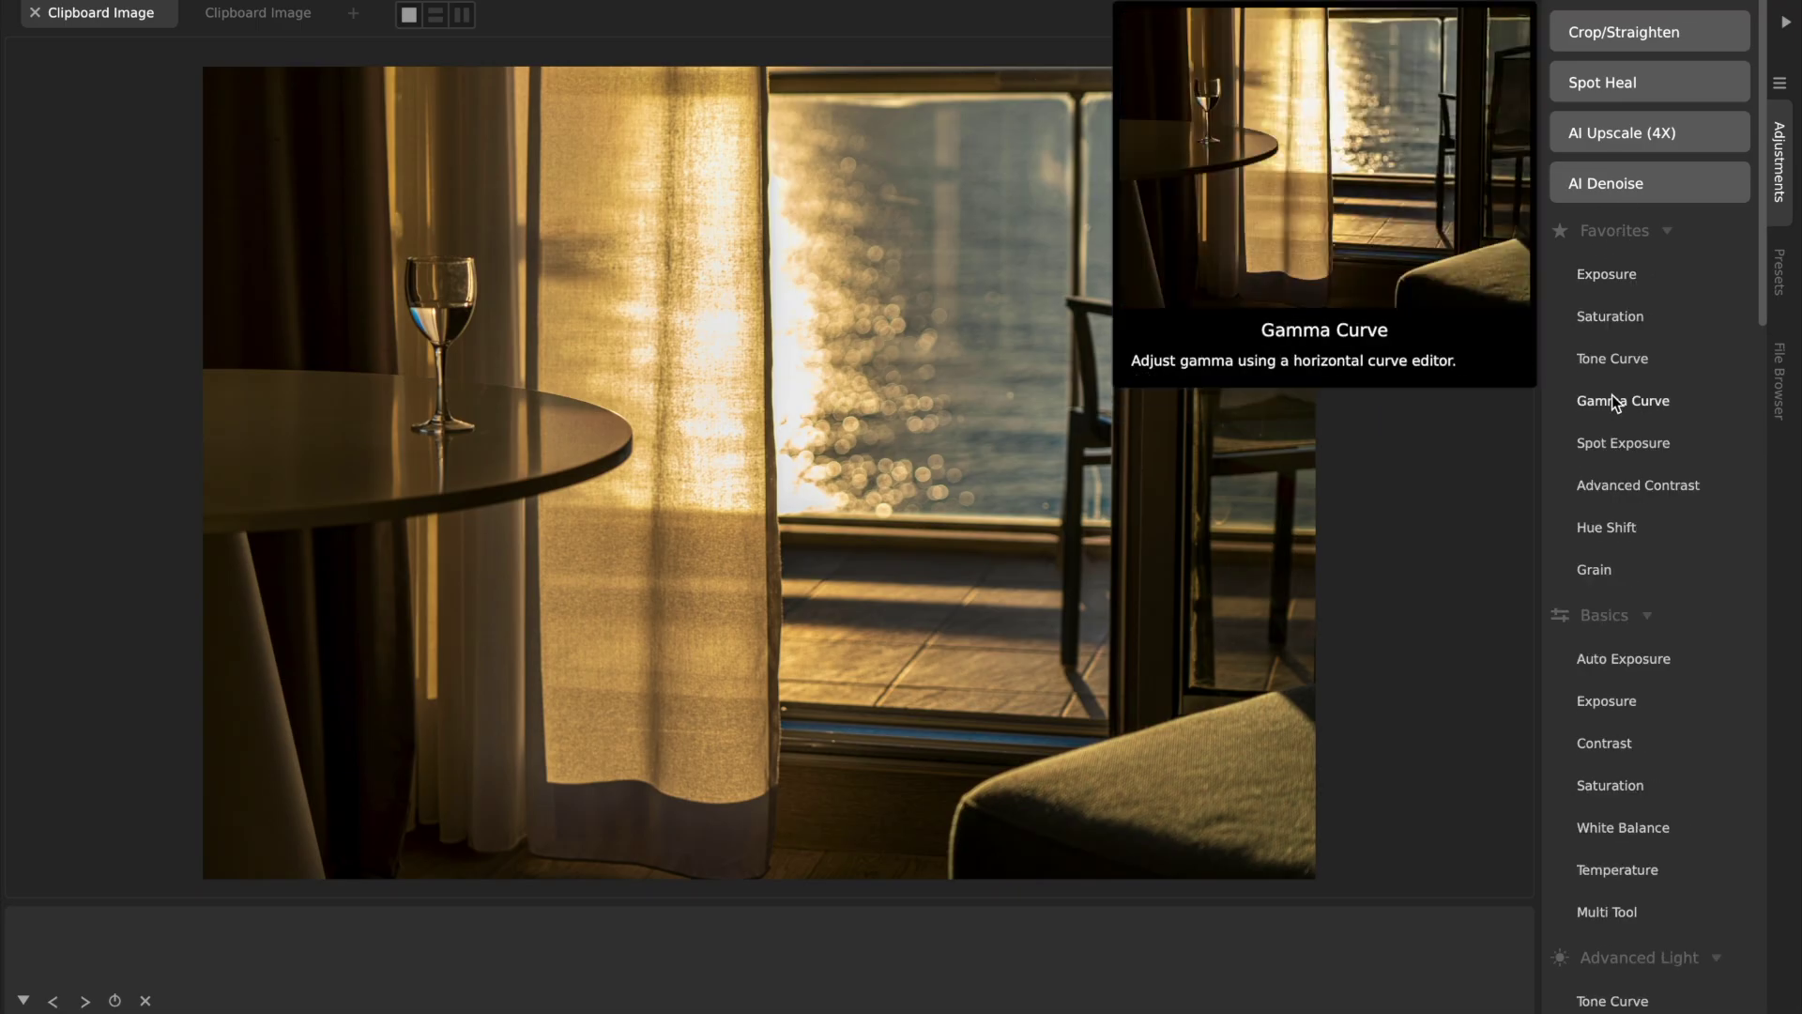
{"action": "left_click", "coordinate": [1779, 269]}
{"action": "left_click", "coordinate": [1780, 162]}
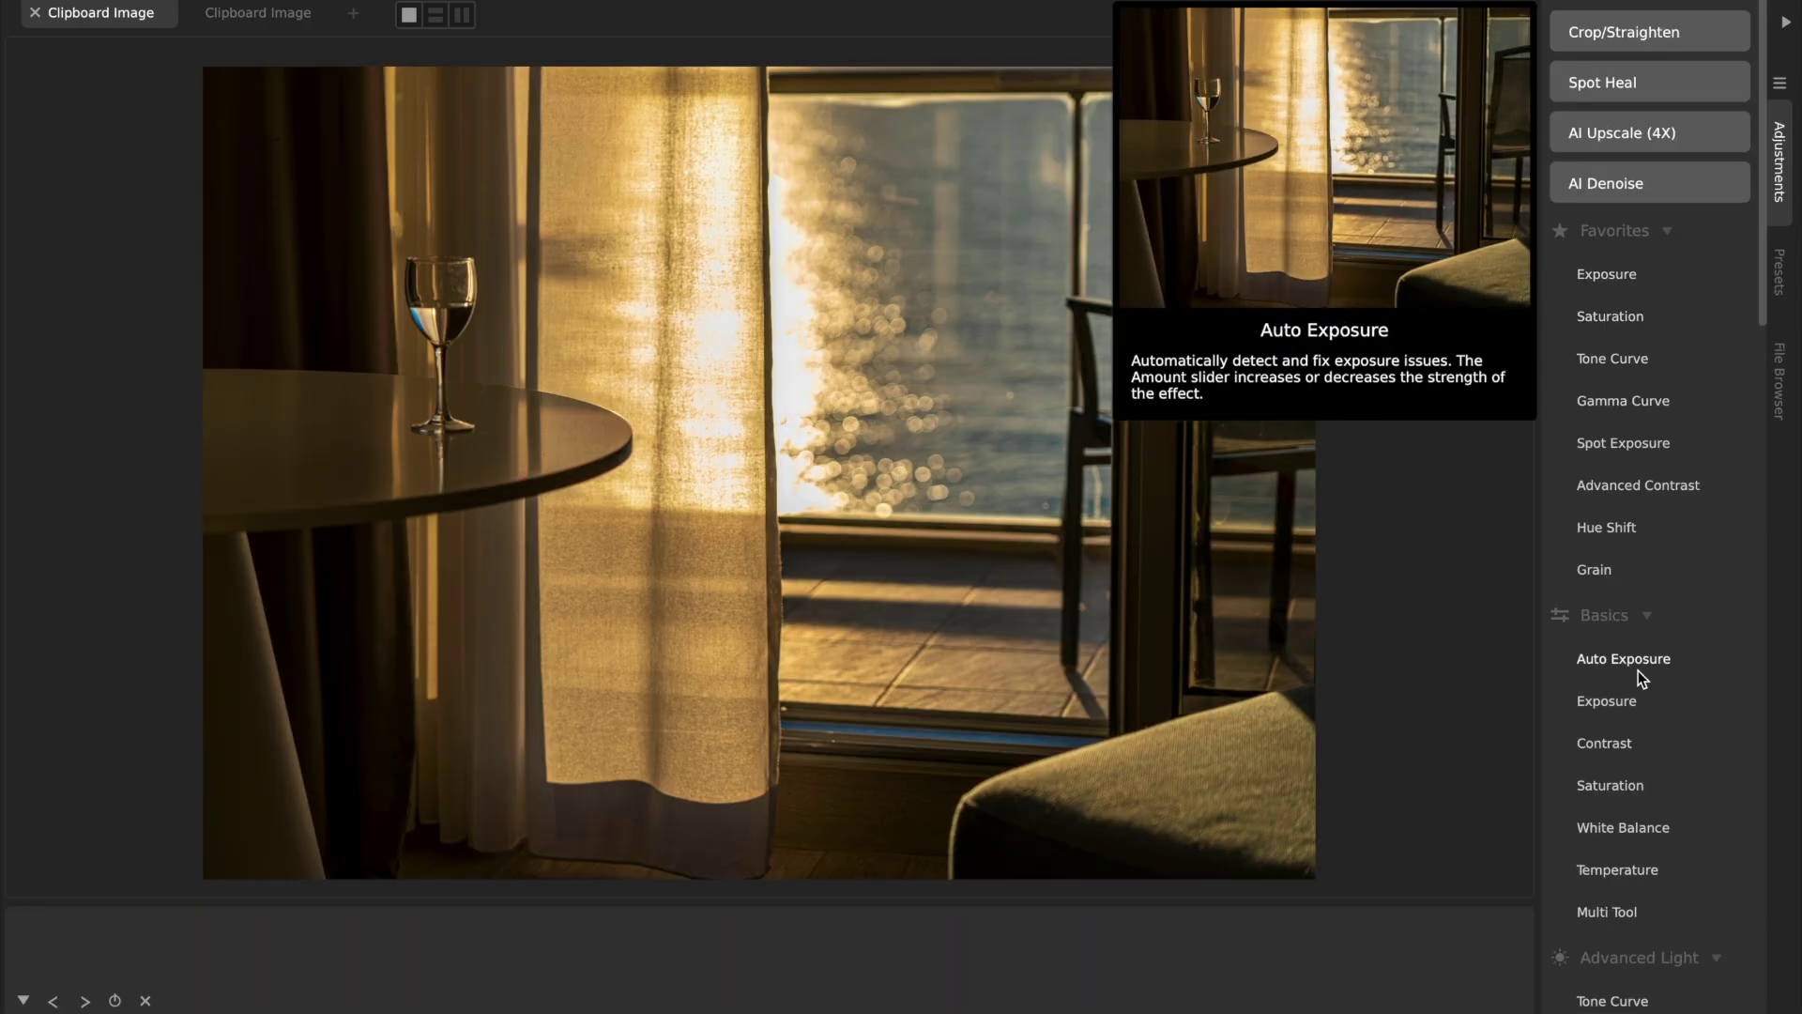
{"action": "scroll", "coordinate": [1637, 671], "scroll_direction": "down", "scroll_amount": 3}
{"action": "scroll", "coordinate": [1637, 670], "scroll_direction": "up", "scroll_amount": 1}
{"action": "mouse_move", "coordinate": [1615, 557]}
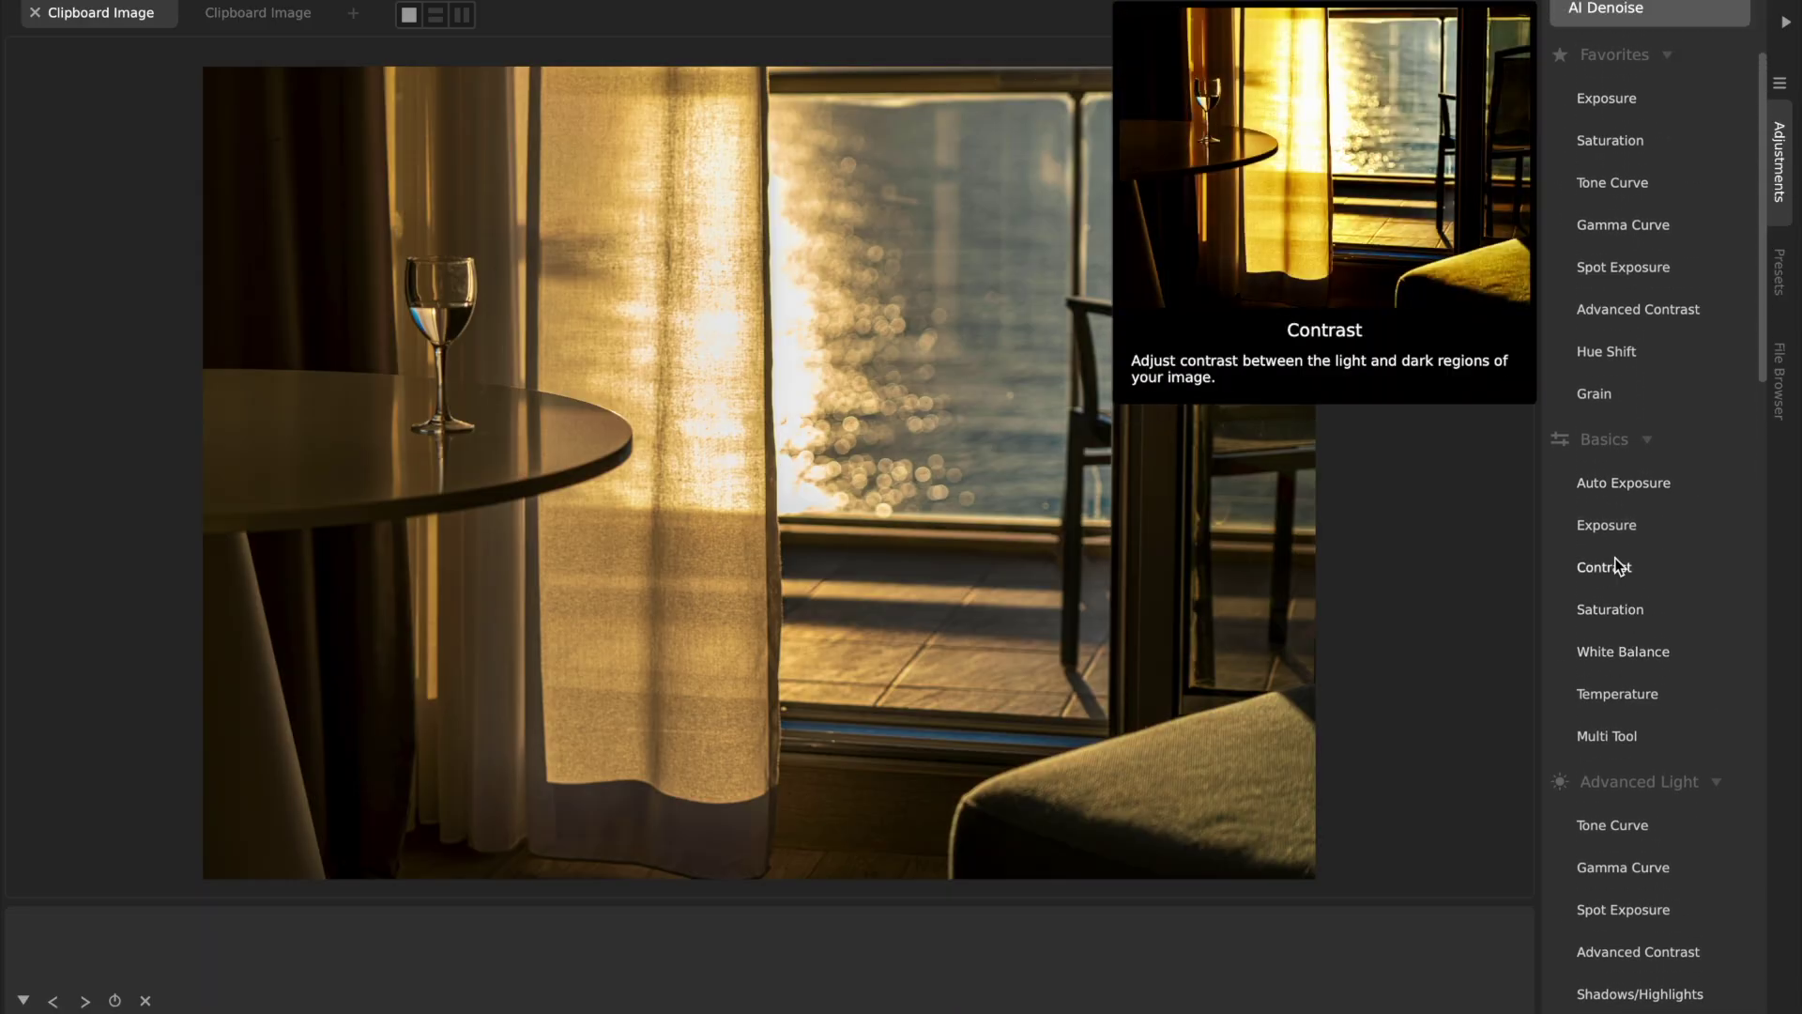
{"action": "right_click", "coordinate": [1609, 566]}
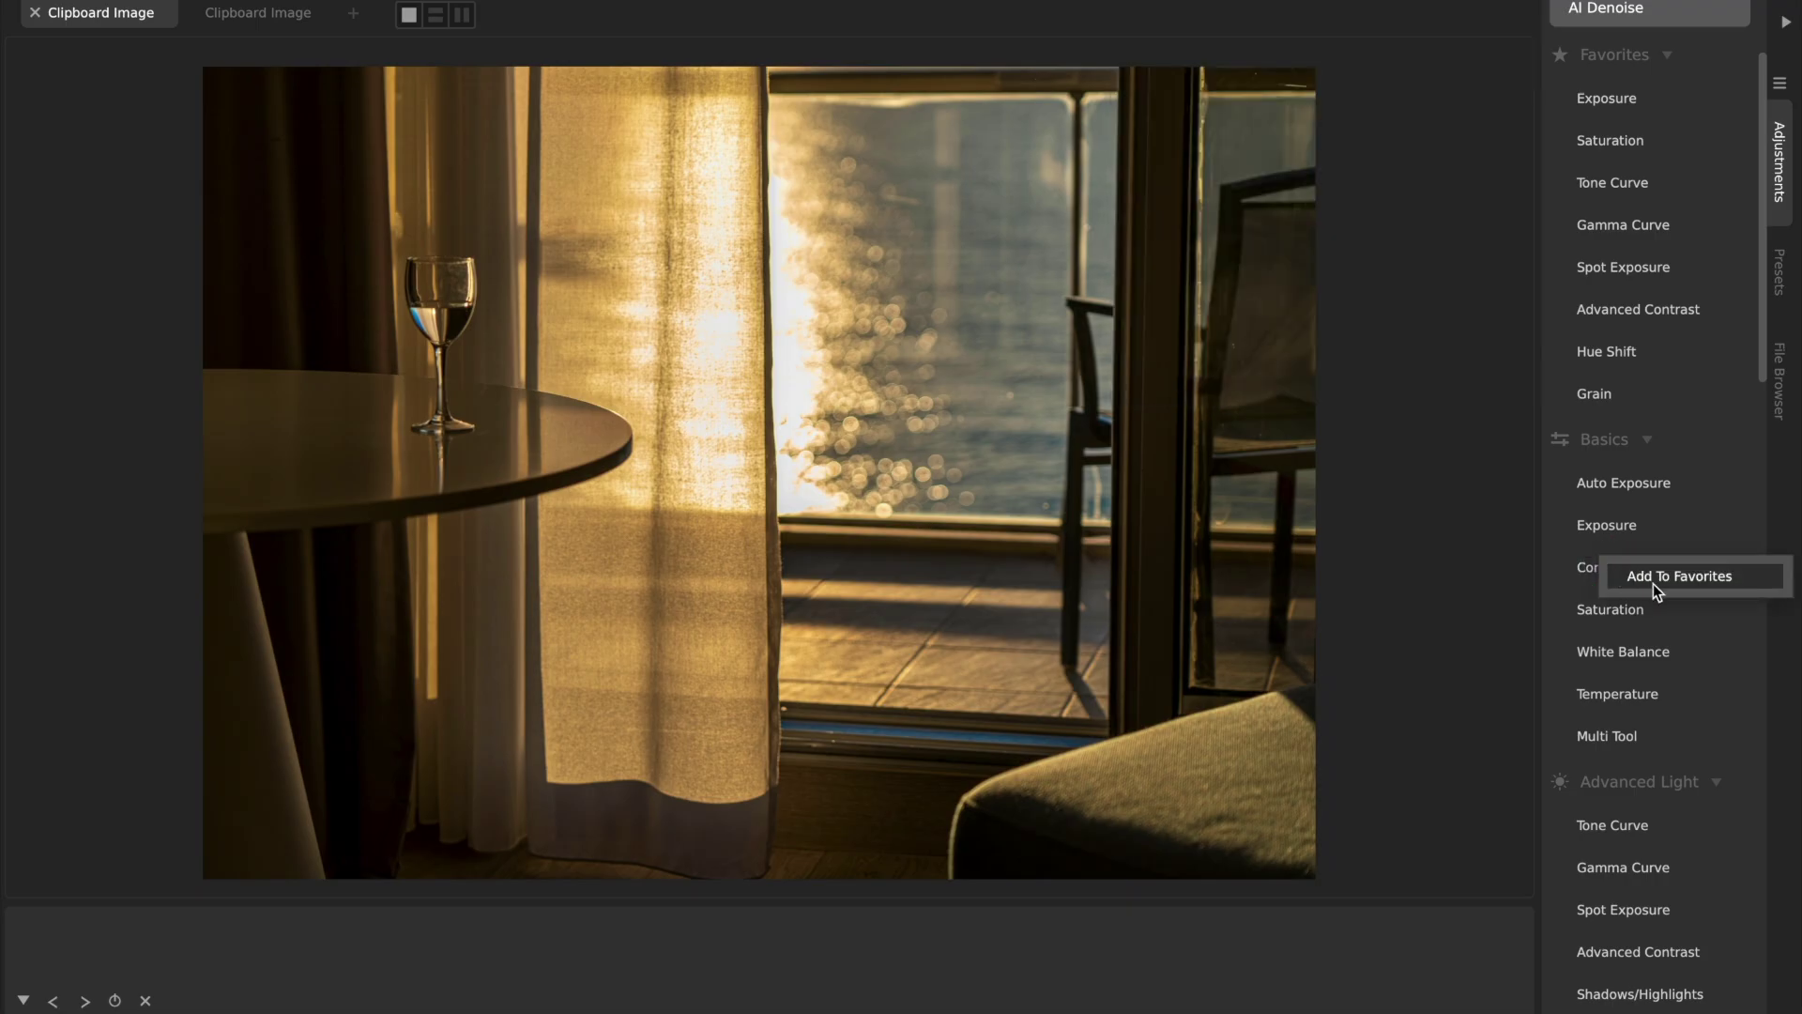
{"action": "left_click", "coordinate": [1613, 263]}
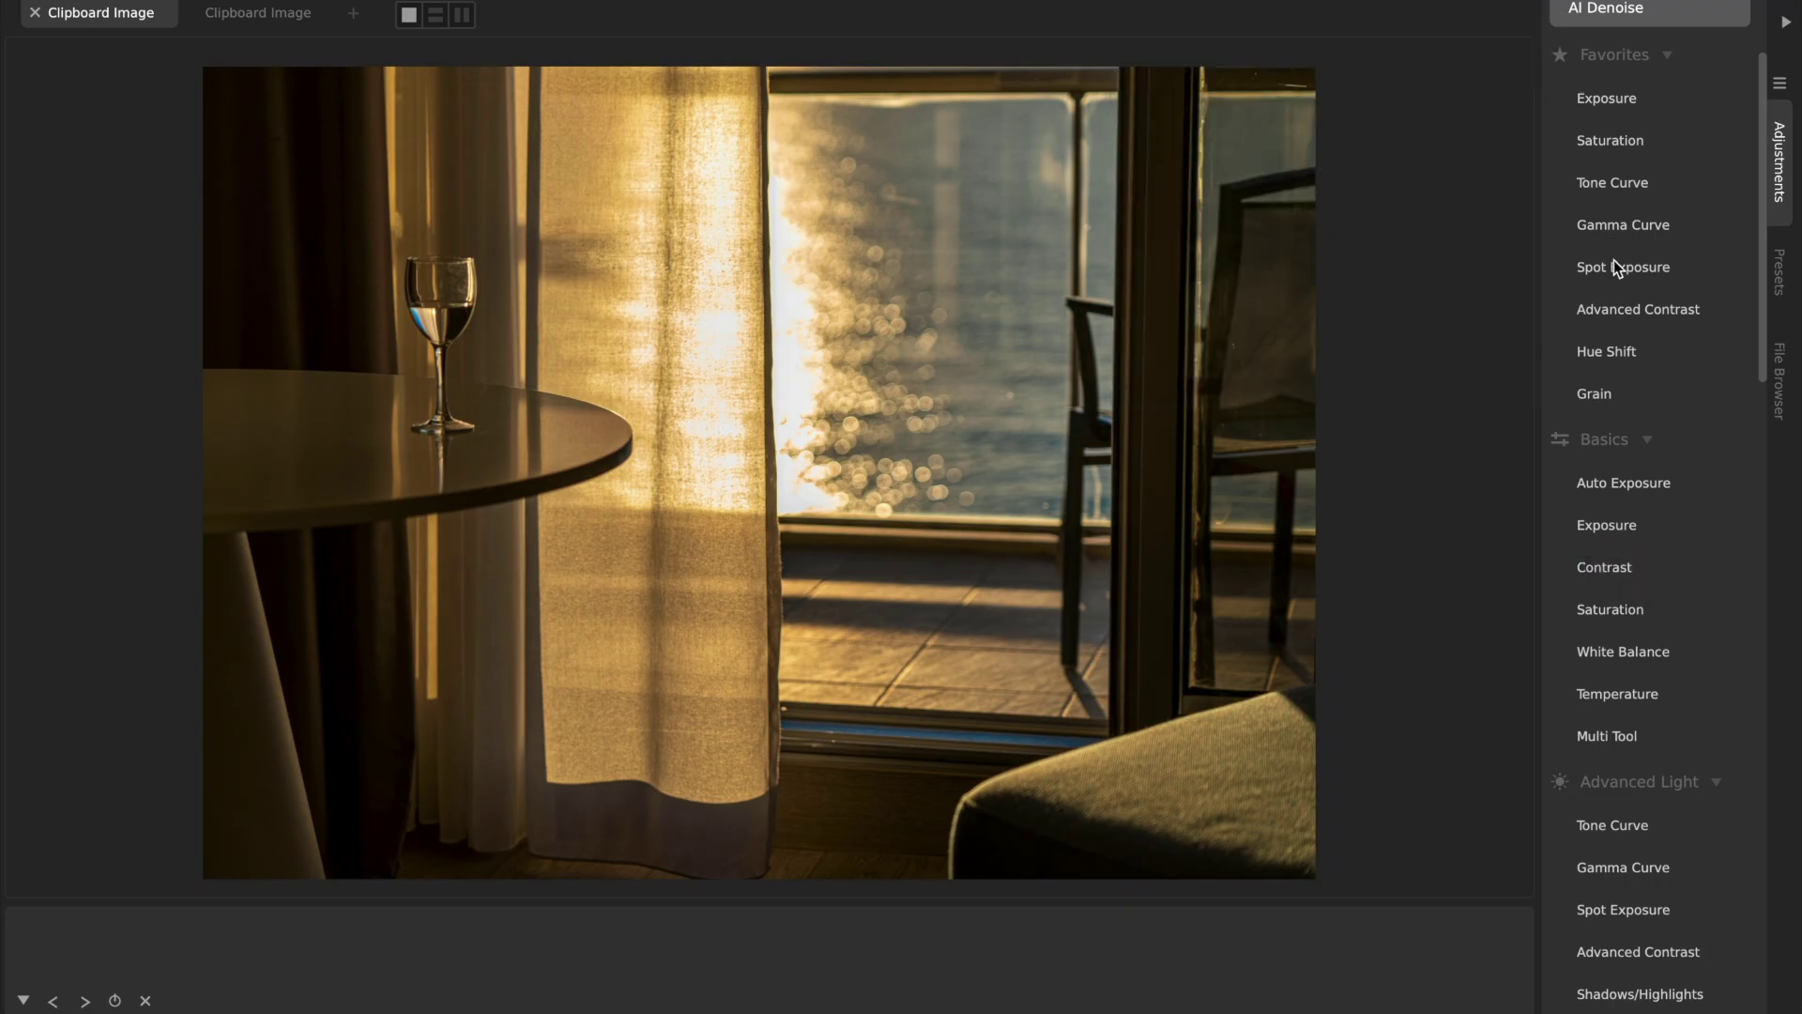
{"action": "right_click", "coordinate": [1619, 228]}
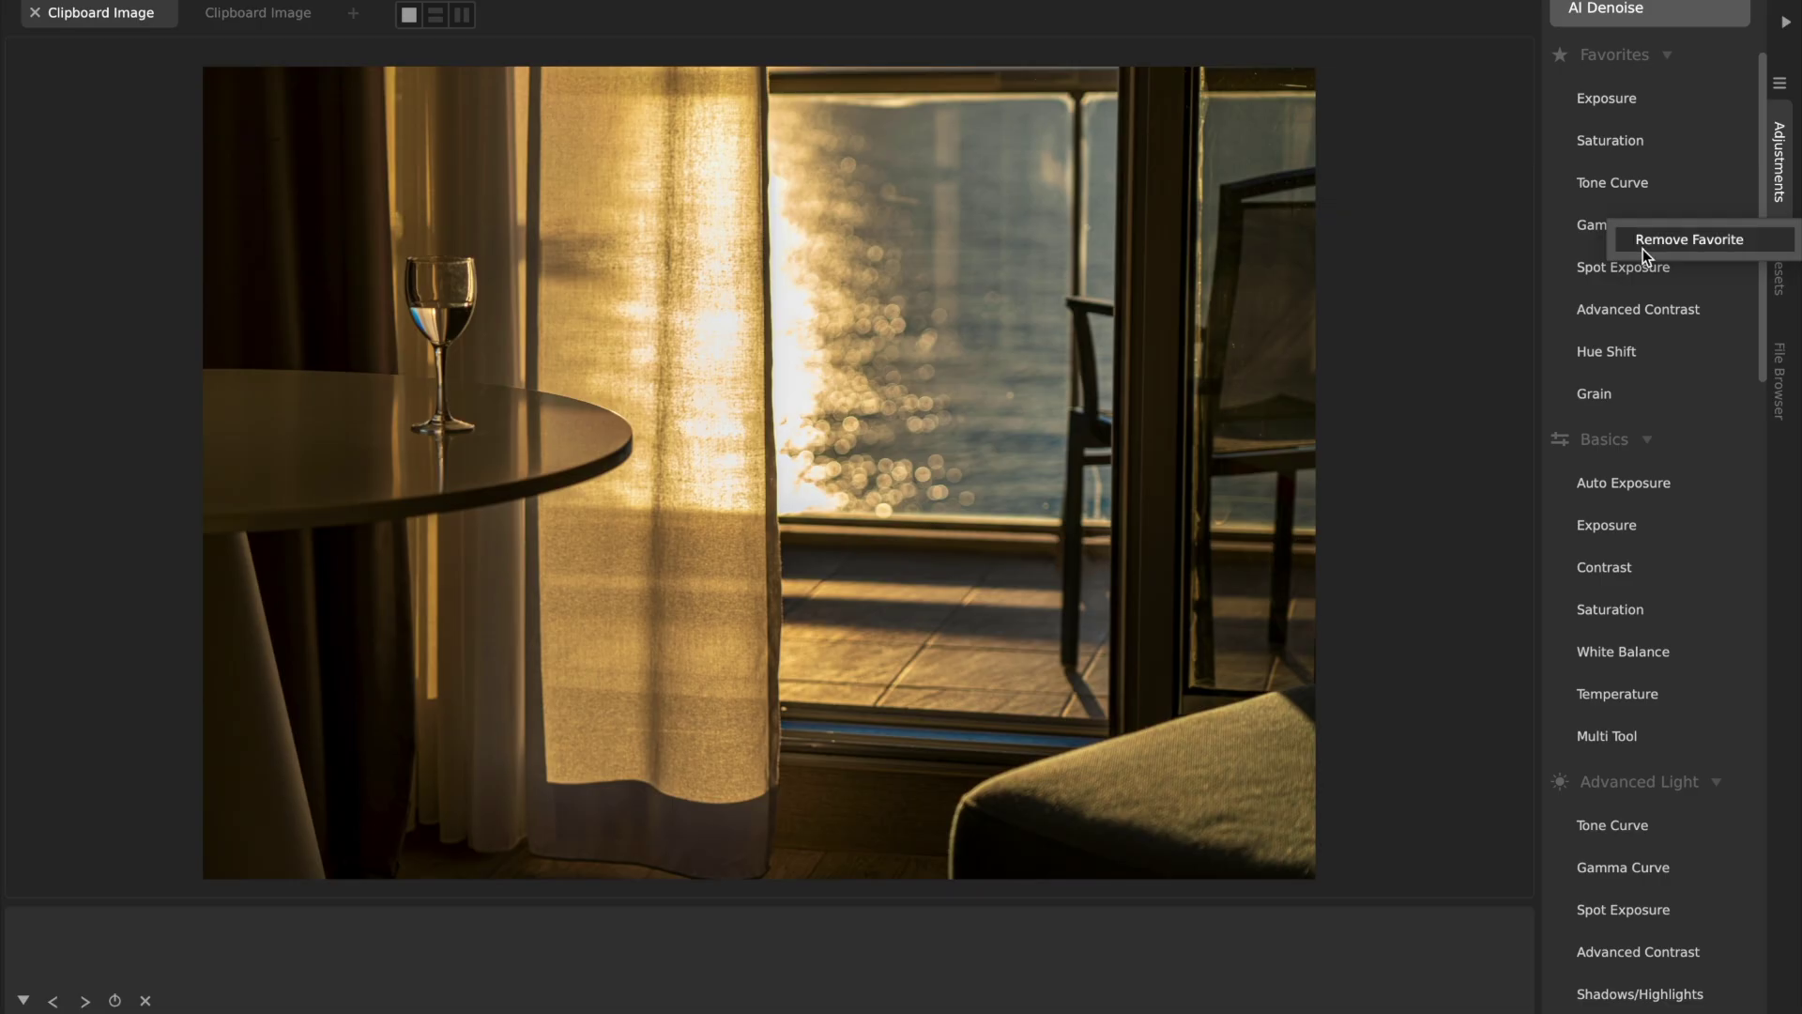
{"action": "scroll", "coordinate": [1610, 216], "scroll_direction": "up", "scroll_amount": 4}
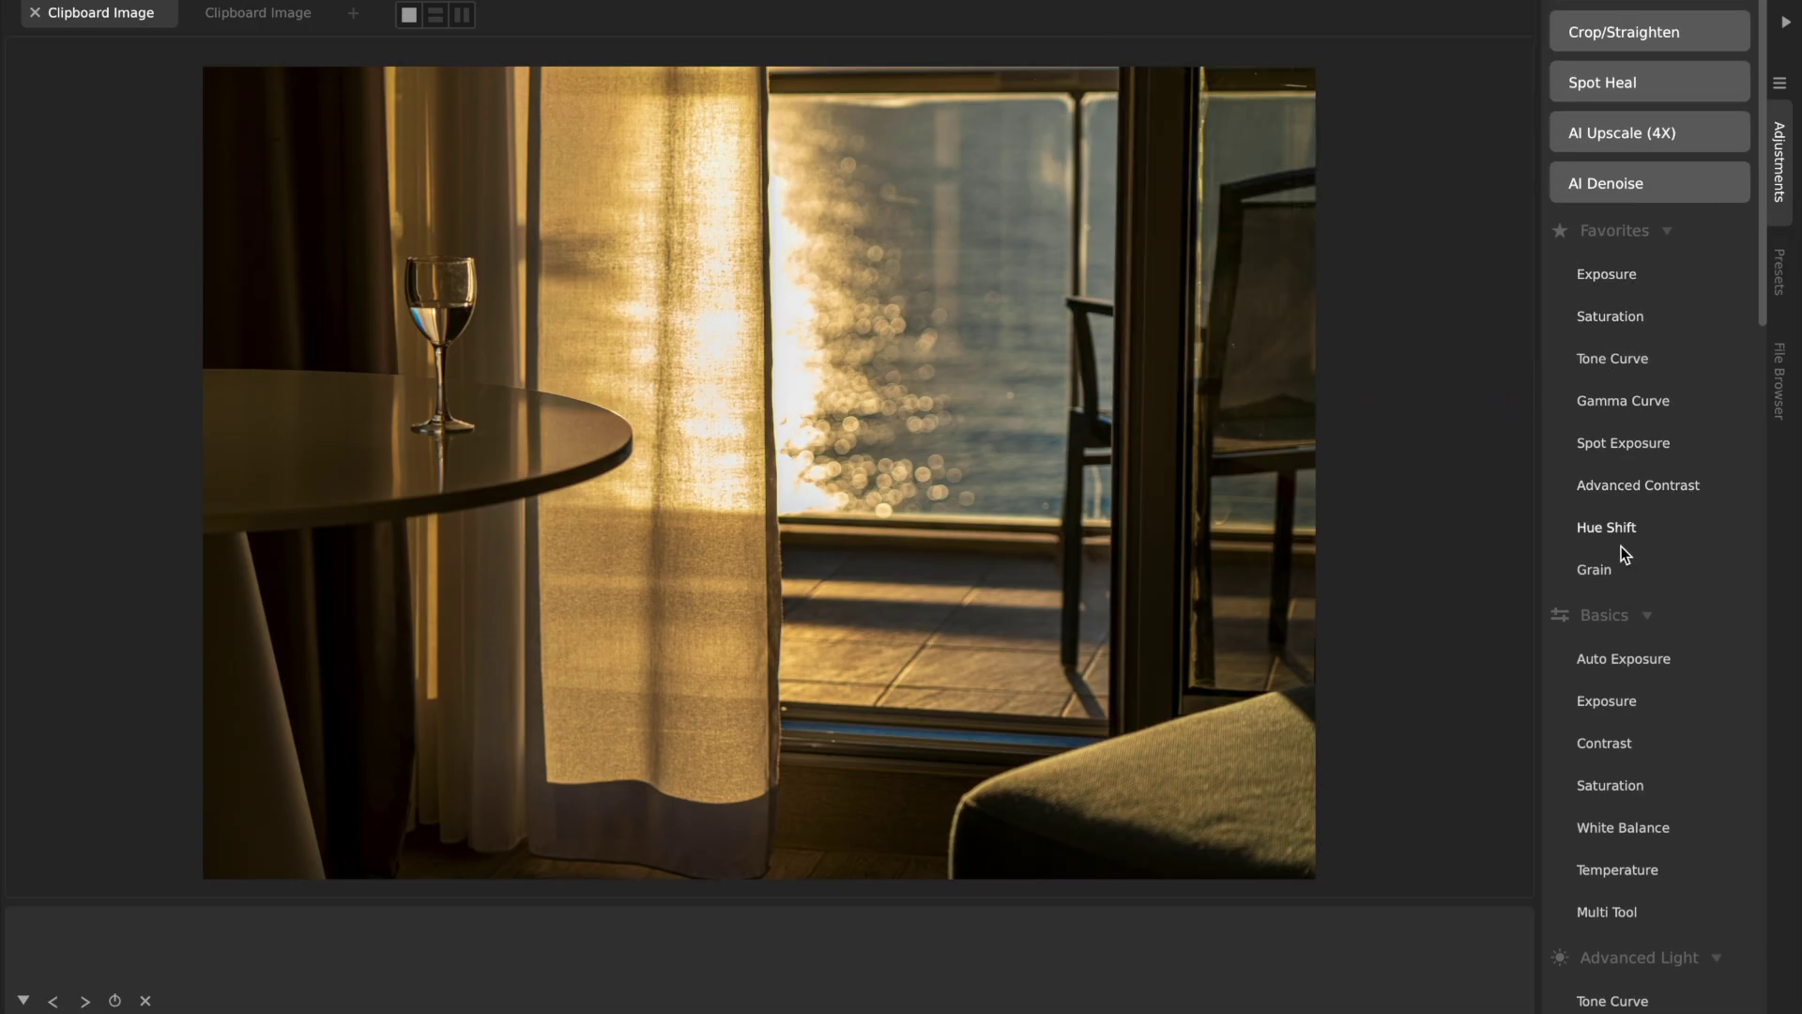
{"action": "scroll", "coordinate": [1621, 546], "scroll_direction": "down", "scroll_amount": 10}
{"action": "scroll", "coordinate": [1620, 546], "scroll_direction": "down", "scroll_amount": 4}
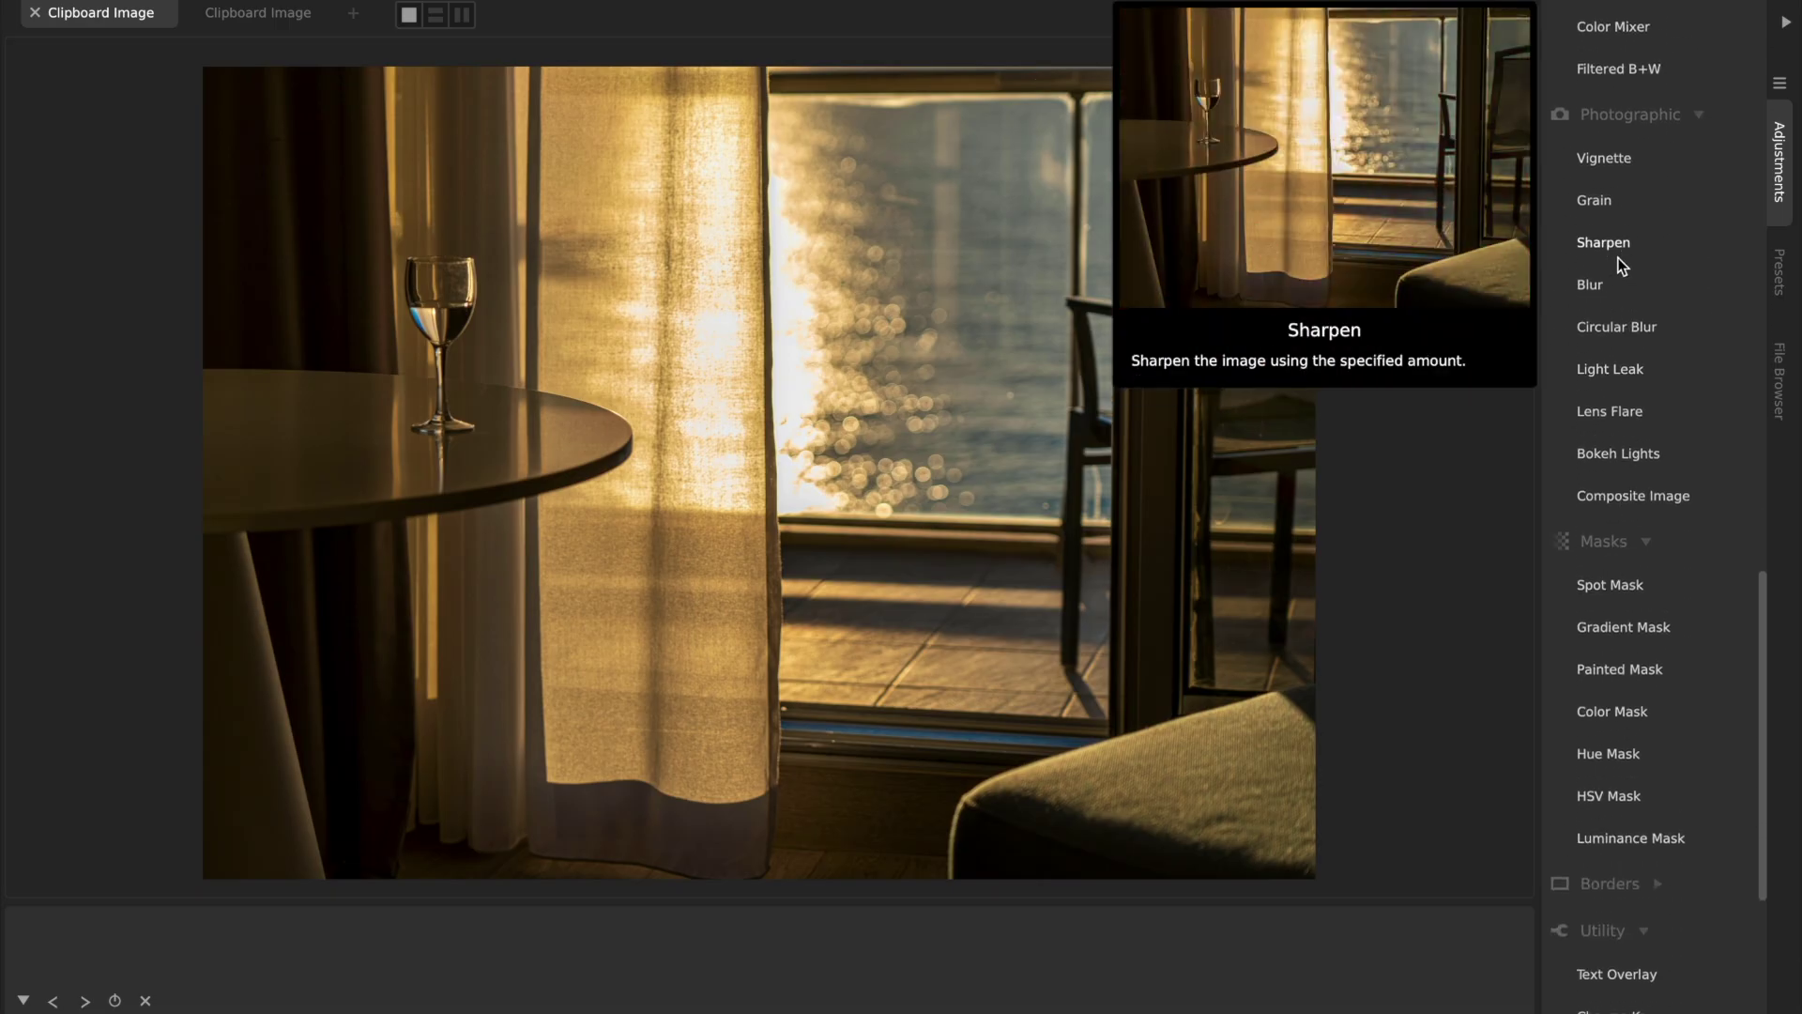
{"action": "scroll", "coordinate": [1619, 203], "scroll_direction": "up", "scroll_amount": 12}
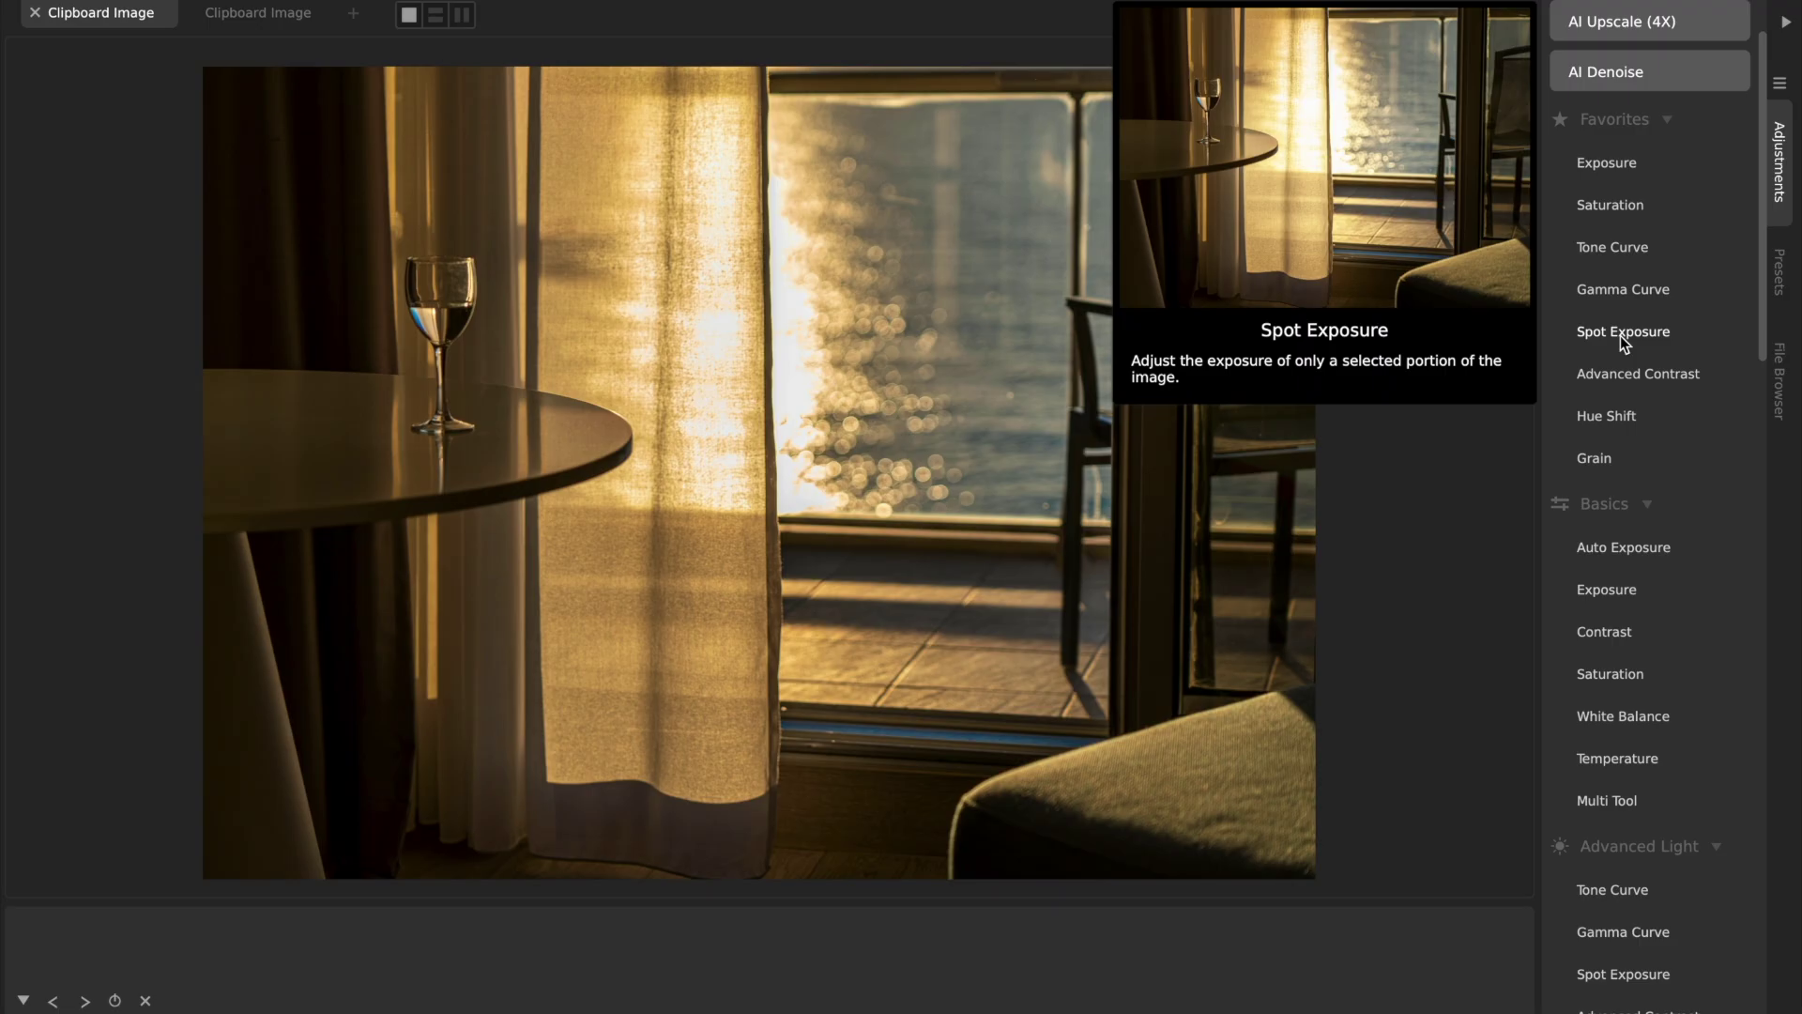
{"action": "left_click", "coordinate": [1621, 335]}
Step: Place the Spot Exposure across the lit curtain and strengthen its amount
{"action": "scroll", "coordinate": [1624, 449], "scroll_direction": "down", "scroll_amount": 5}
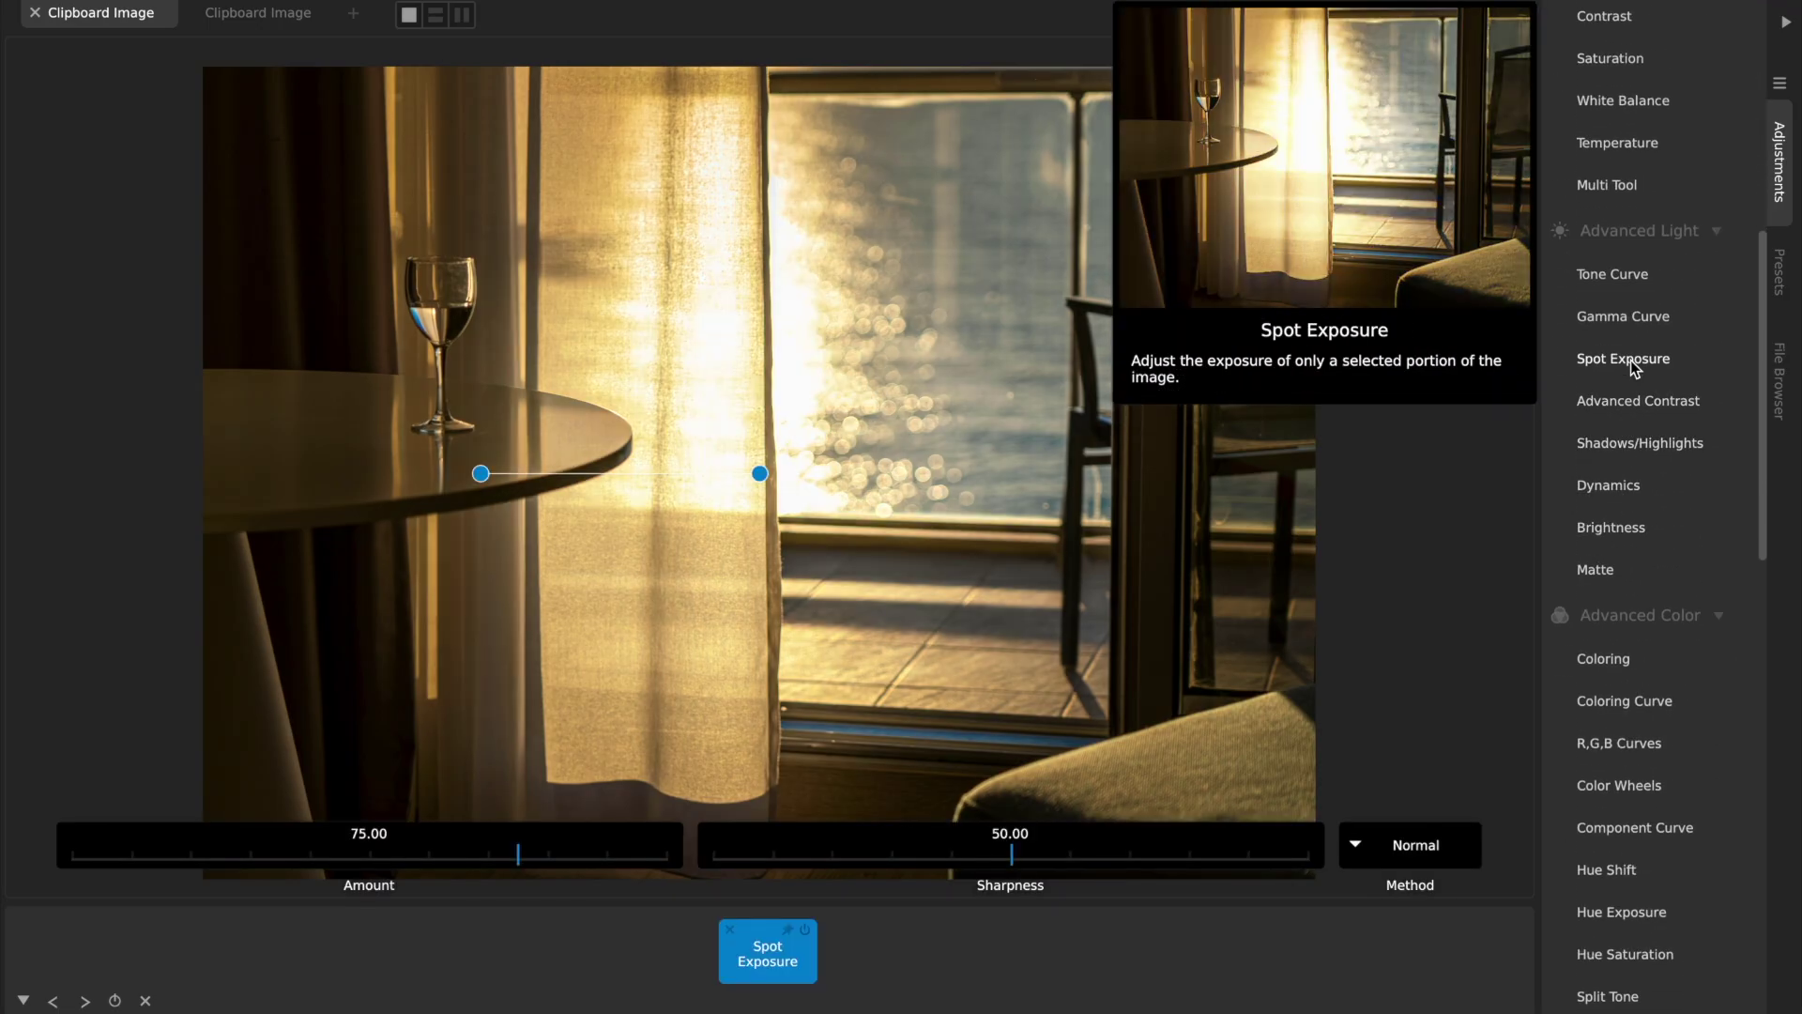
{"action": "scroll", "coordinate": [1630, 356], "scroll_direction": "up", "scroll_amount": 5}
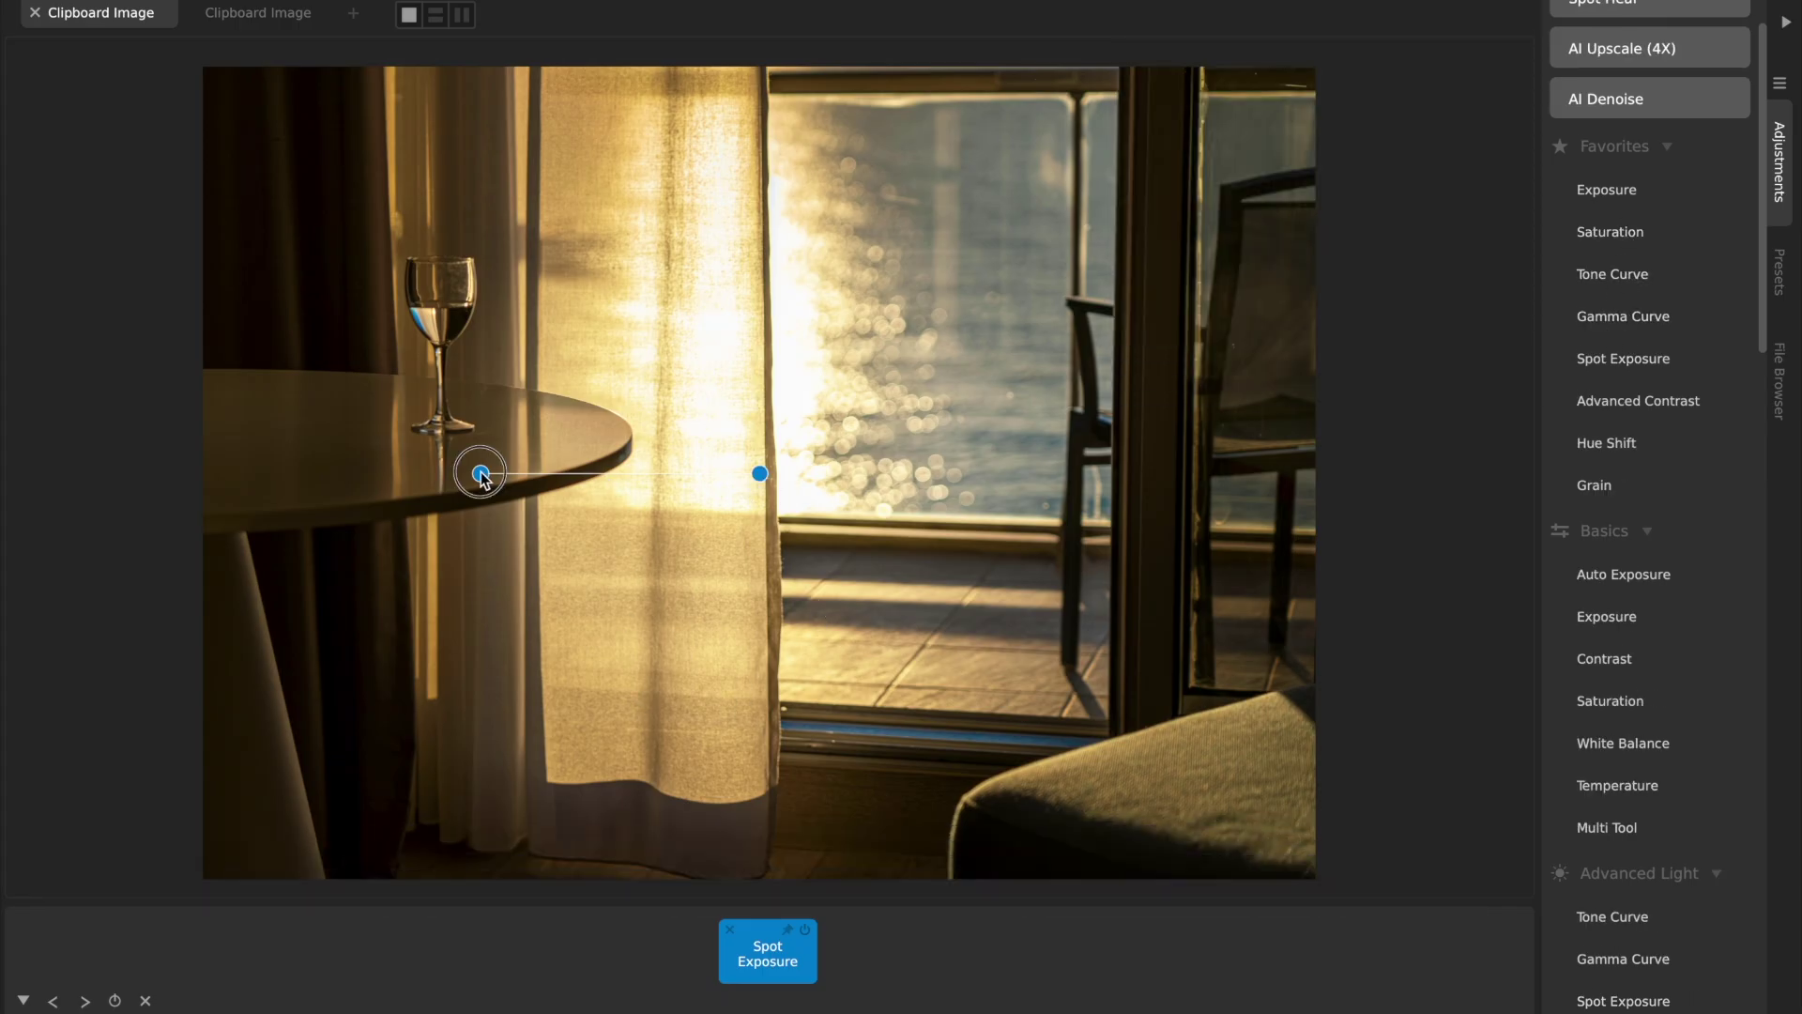
{"action": "left_click_drag", "start_coordinate": [481, 473], "coordinate": [575, 596]}
{"action": "mouse_move", "coordinate": [756, 475]}
{"action": "left_mouse_down"}
{"action": "mouse_move", "coordinate": [871, 522]}
{"action": "mouse_move", "coordinate": [713, 354]}
{"action": "mouse_move", "coordinate": [567, 588]}
{"action": "mouse_move", "coordinate": [808, 470]}
{"action": "mouse_move", "coordinate": [779, 455]}
{"action": "left_mouse_up"}
{"action": "mouse_move", "coordinate": [774, 905]}
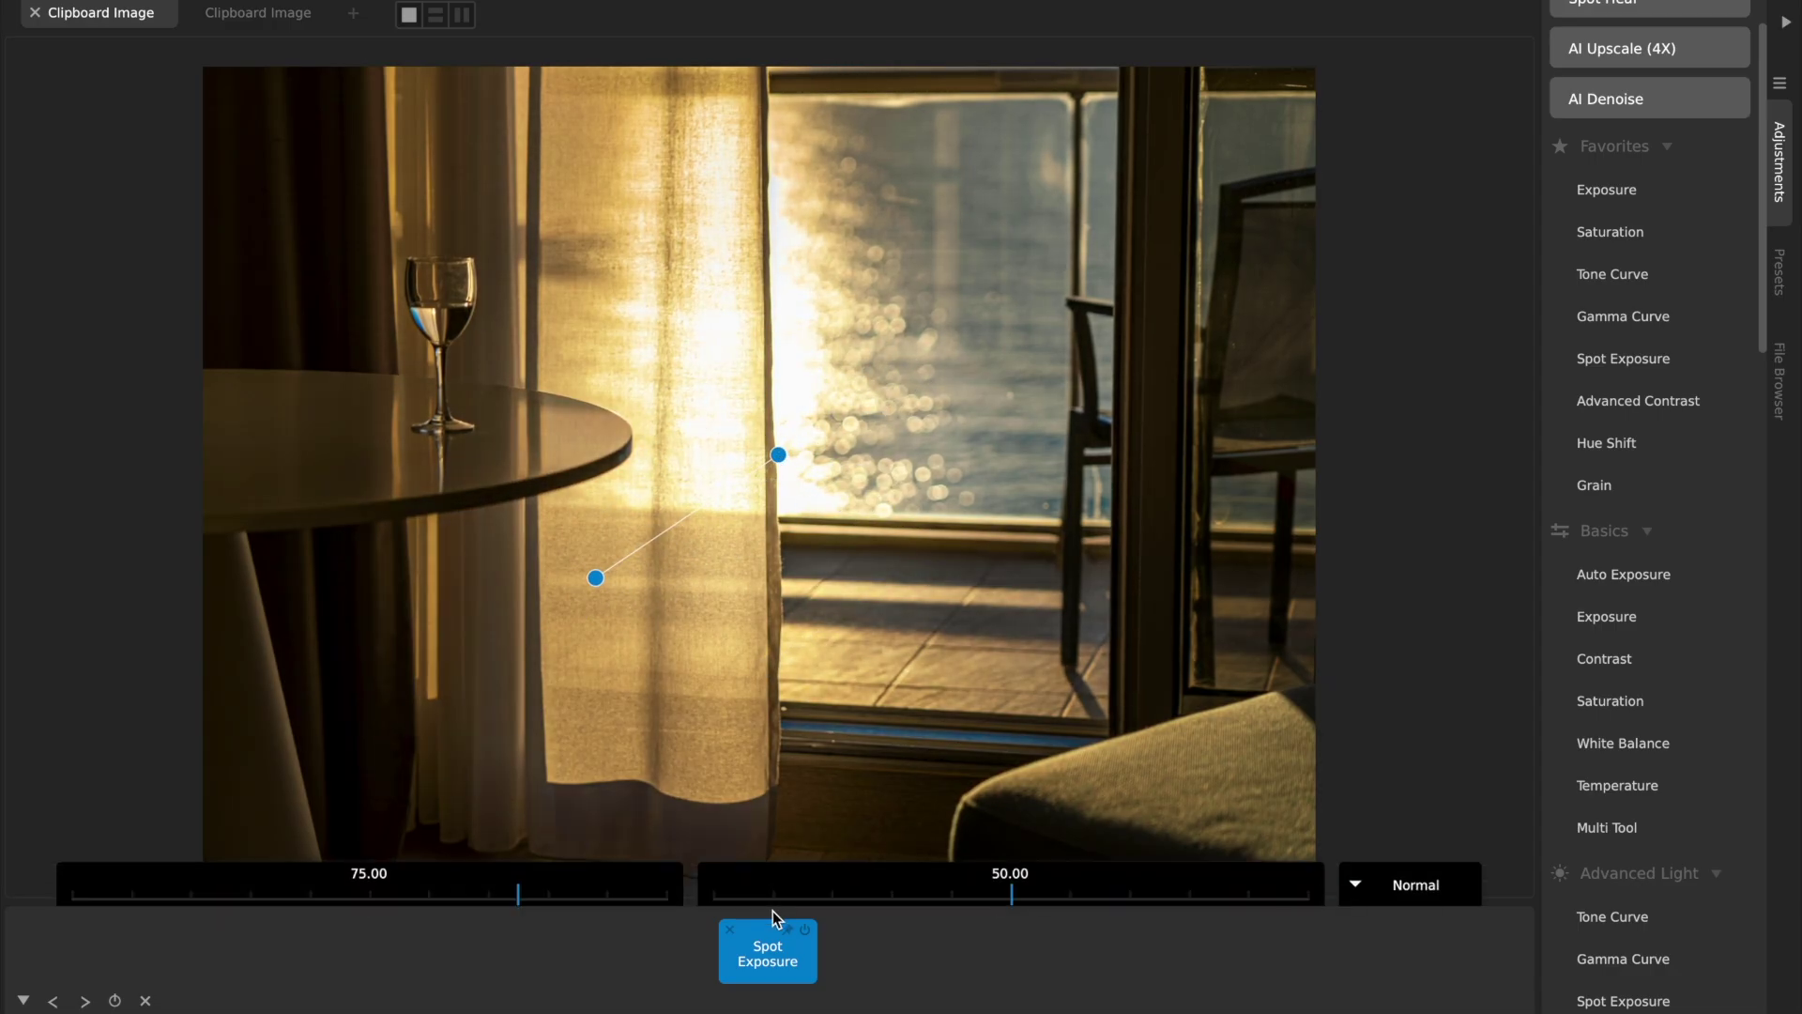
{"action": "left_click_drag", "start_coordinate": [622, 871], "coordinate": [563, 864]}
{"action": "left_click_drag", "start_coordinate": [595, 577], "coordinate": [553, 597]}
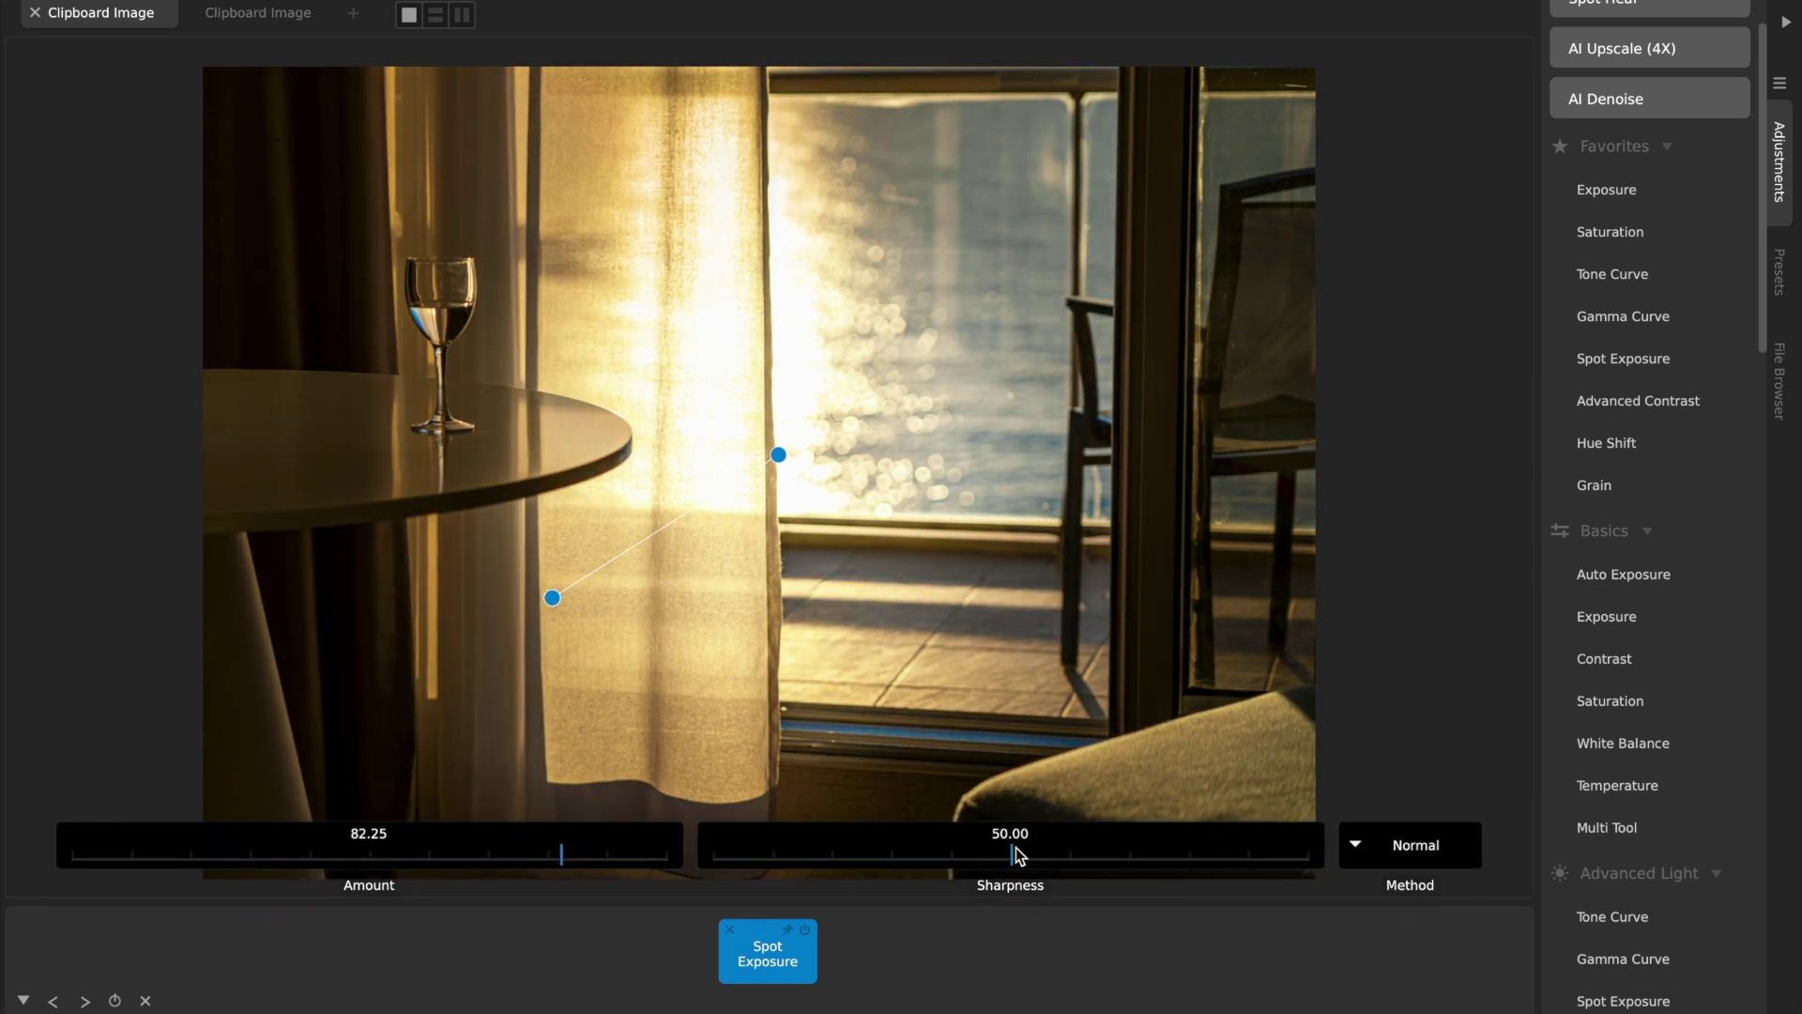
Step: Lower Sharpness to 42.80 and move the spot down the curtain, its outer point reaching the table edge
{"action": "mouse_move", "coordinate": [1018, 849]}
{"action": "left_mouse_down"}
{"action": "mouse_move", "coordinate": [1259, 836]}
{"action": "mouse_move", "coordinate": [956, 859]}
{"action": "mouse_move", "coordinate": [1271, 857]}
{"action": "mouse_move", "coordinate": [757, 861]}
{"action": "mouse_move", "coordinate": [1368, 877]}
{"action": "mouse_move", "coordinate": [853, 860]}
{"action": "mouse_move", "coordinate": [1094, 865]}
{"action": "mouse_move", "coordinate": [1019, 859]}
{"action": "left_mouse_up"}
{"action": "left_click_drag", "start_coordinate": [777, 457], "coordinate": [733, 655]}
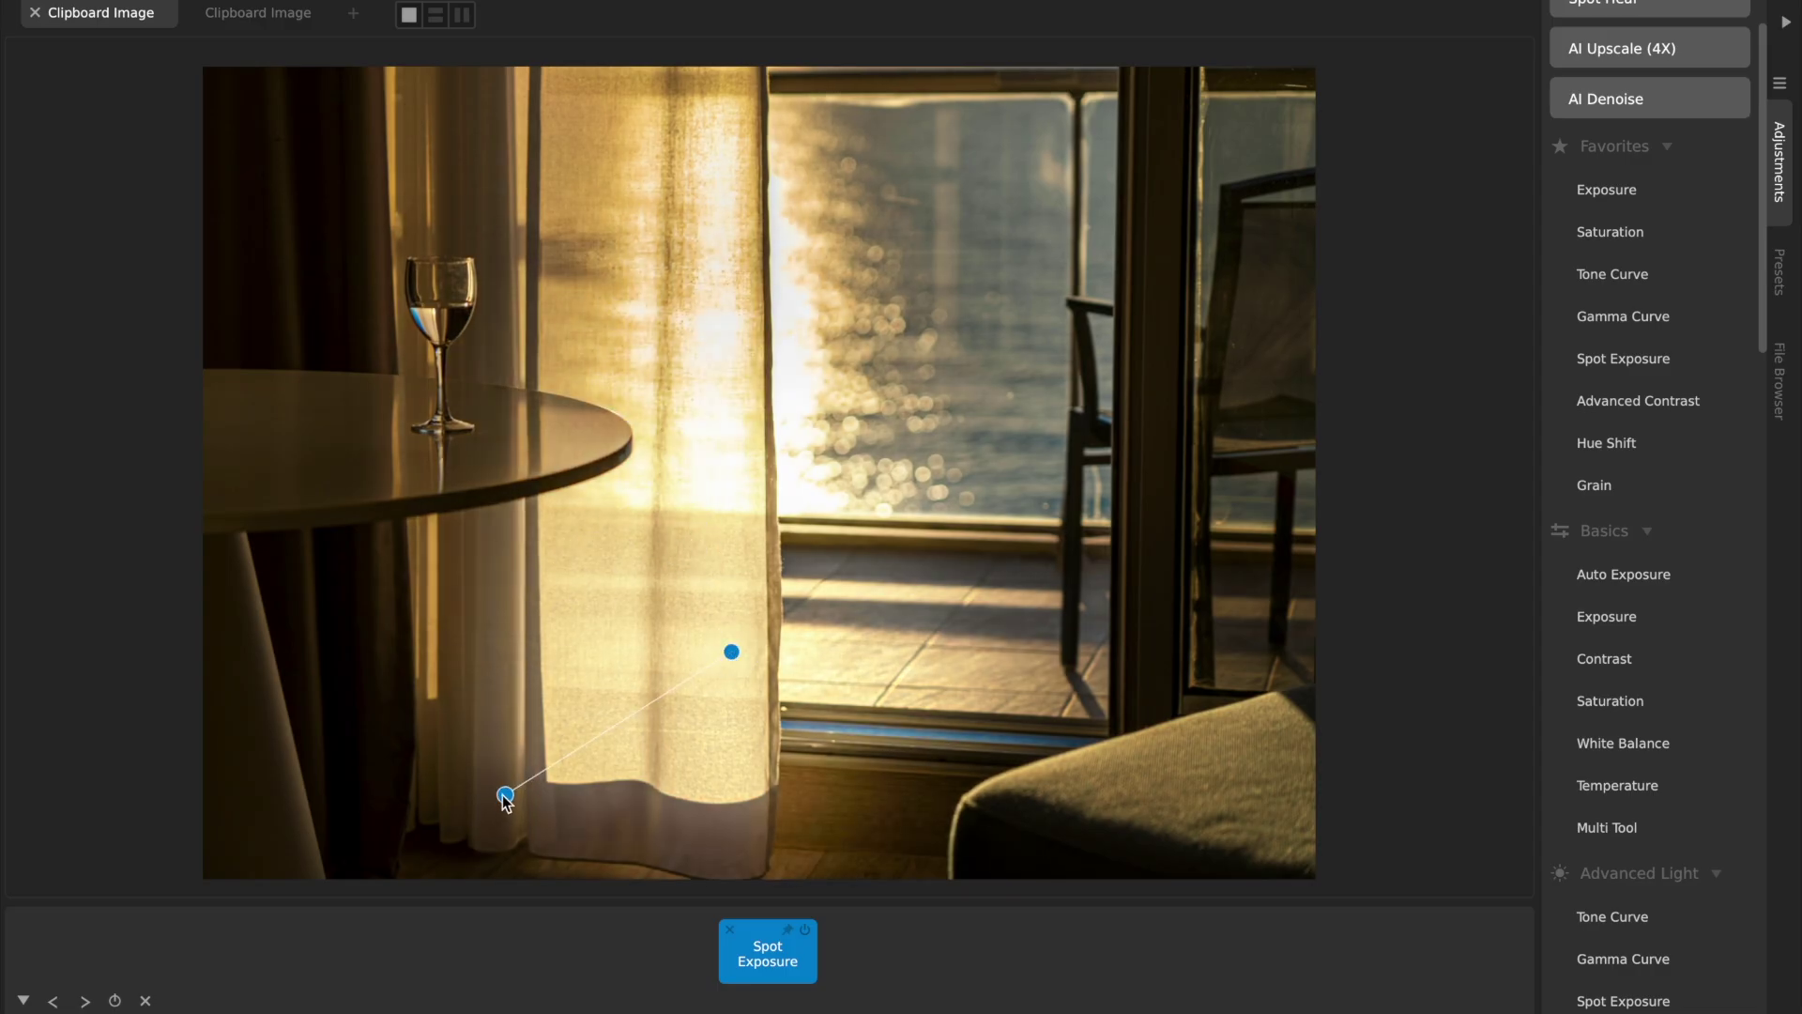
{"action": "left_click_drag", "start_coordinate": [505, 794], "coordinate": [595, 487]}
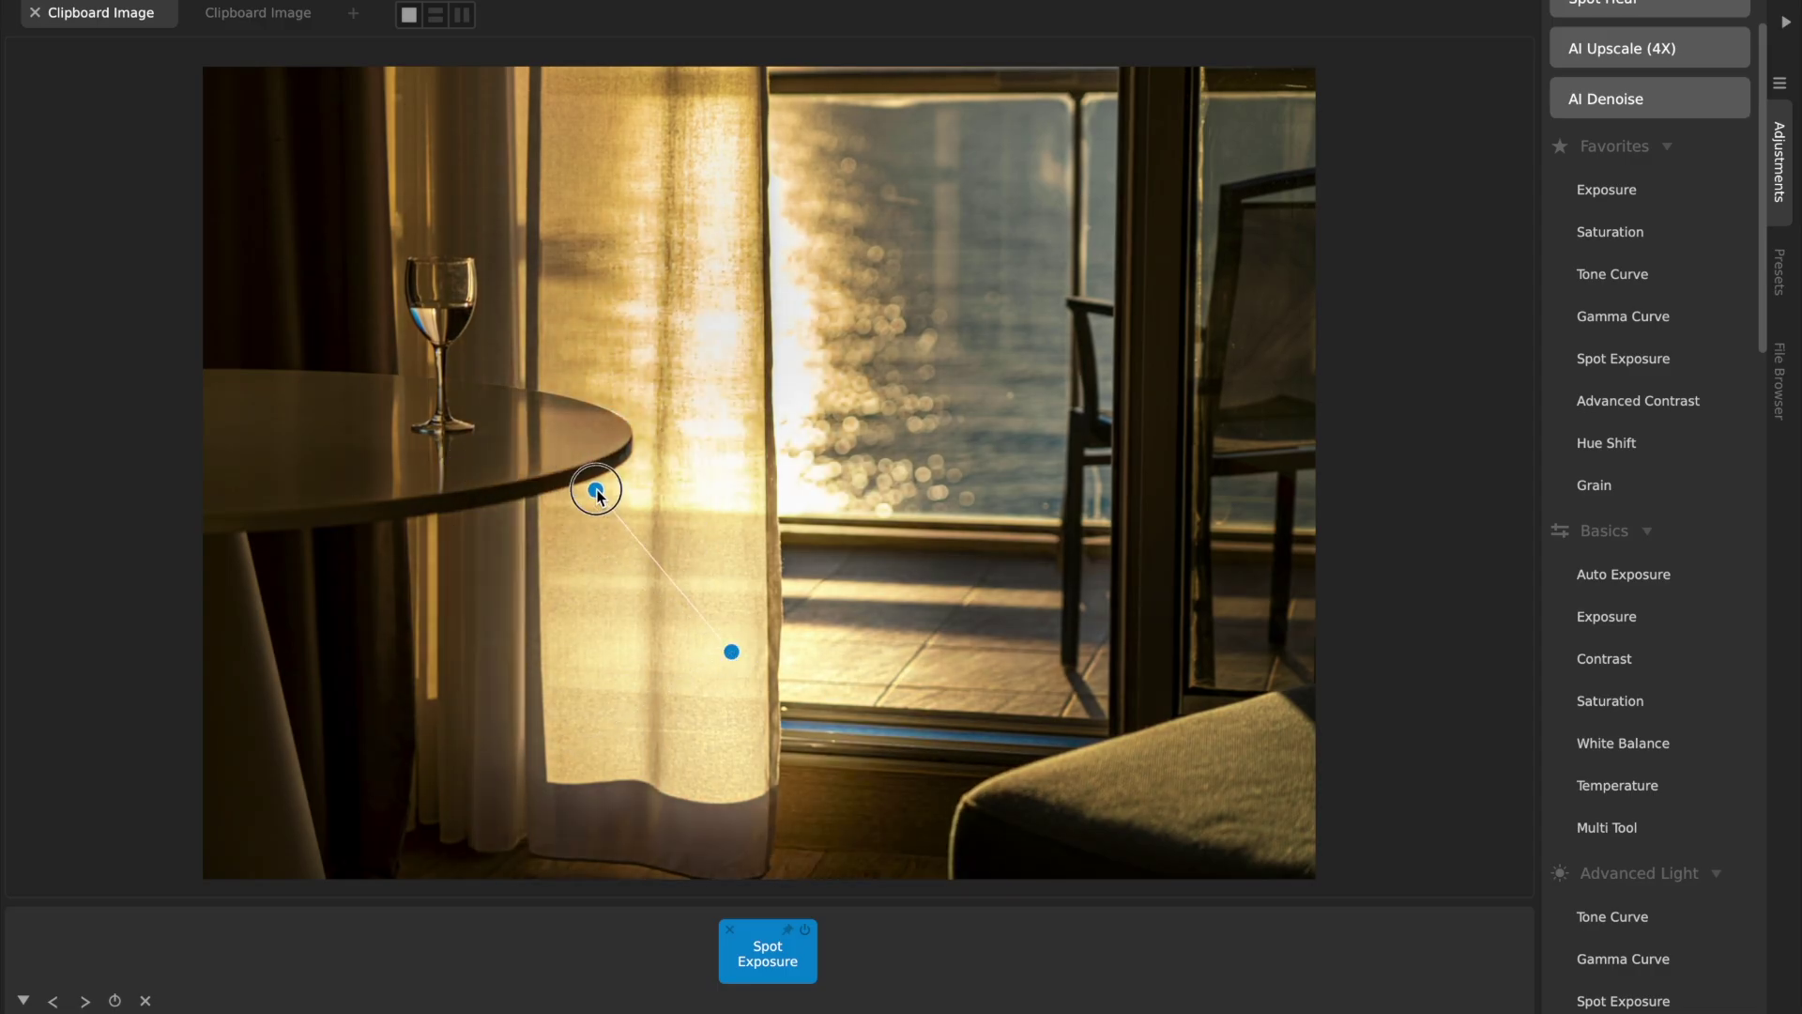
{"action": "left_click_drag", "start_coordinate": [733, 651], "coordinate": [808, 765]}
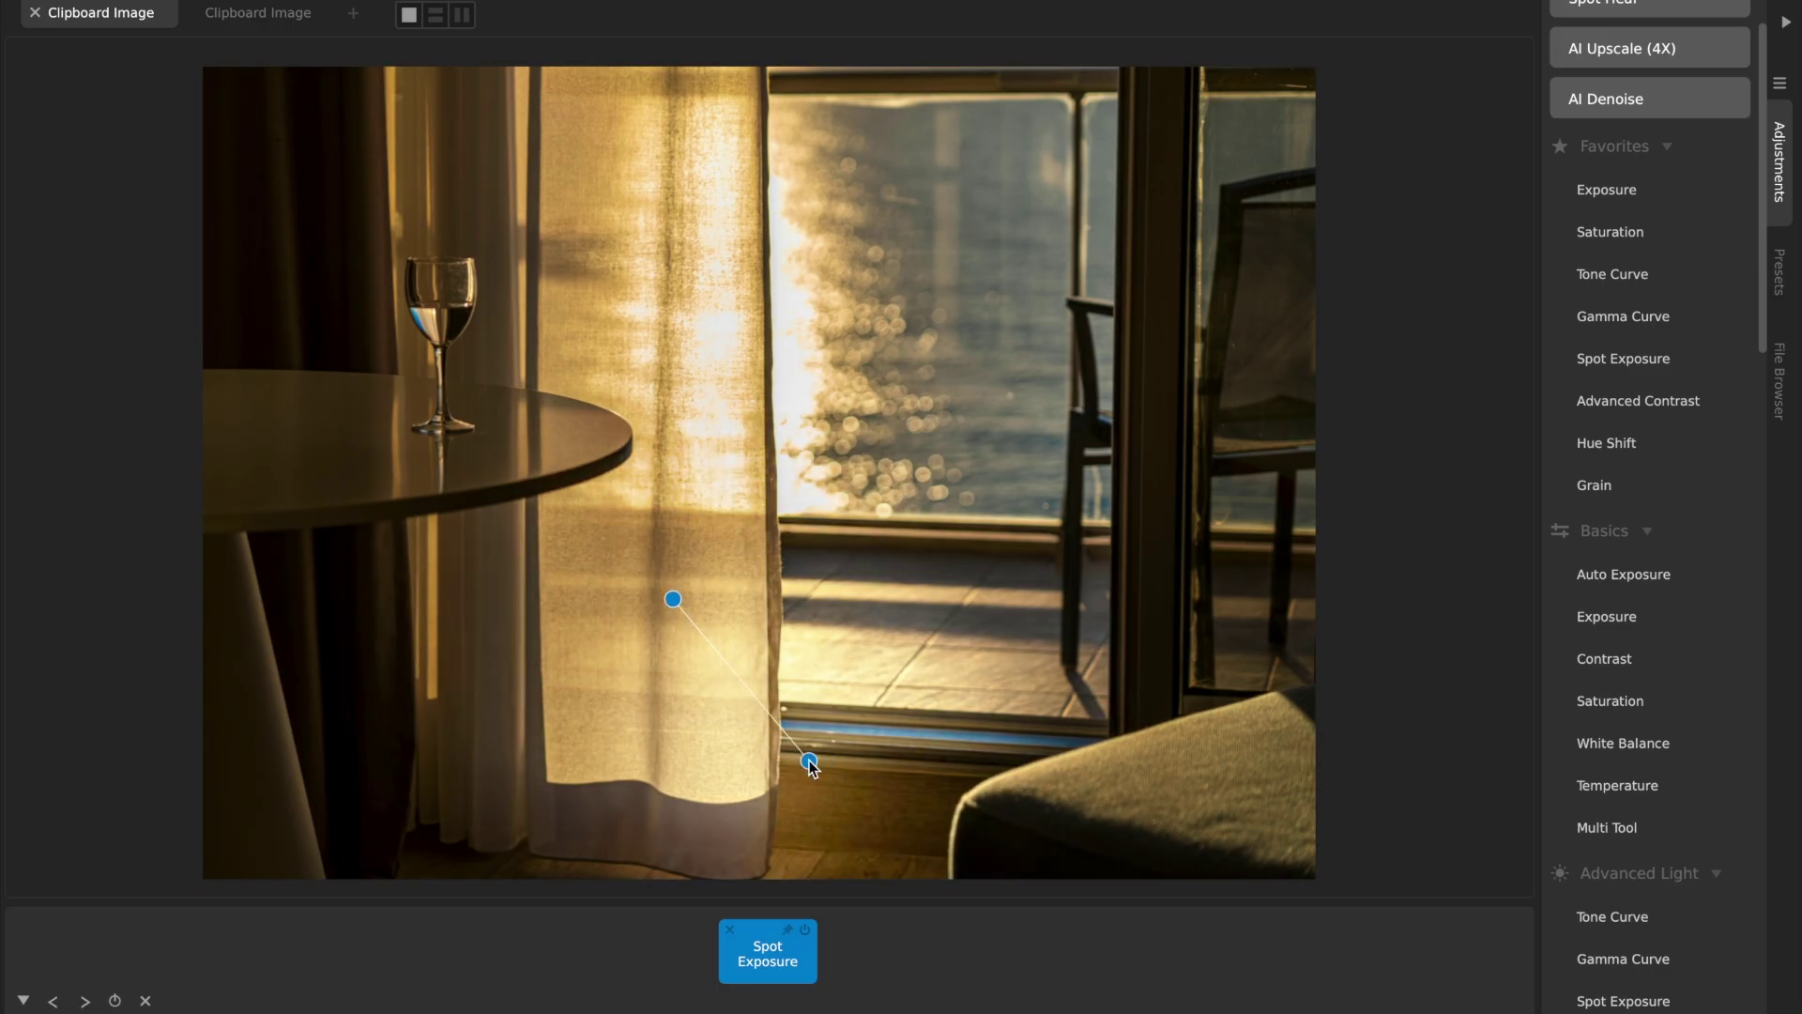
{"action": "scroll", "coordinate": [1679, 509], "scroll_direction": "down", "scroll_amount": 10}
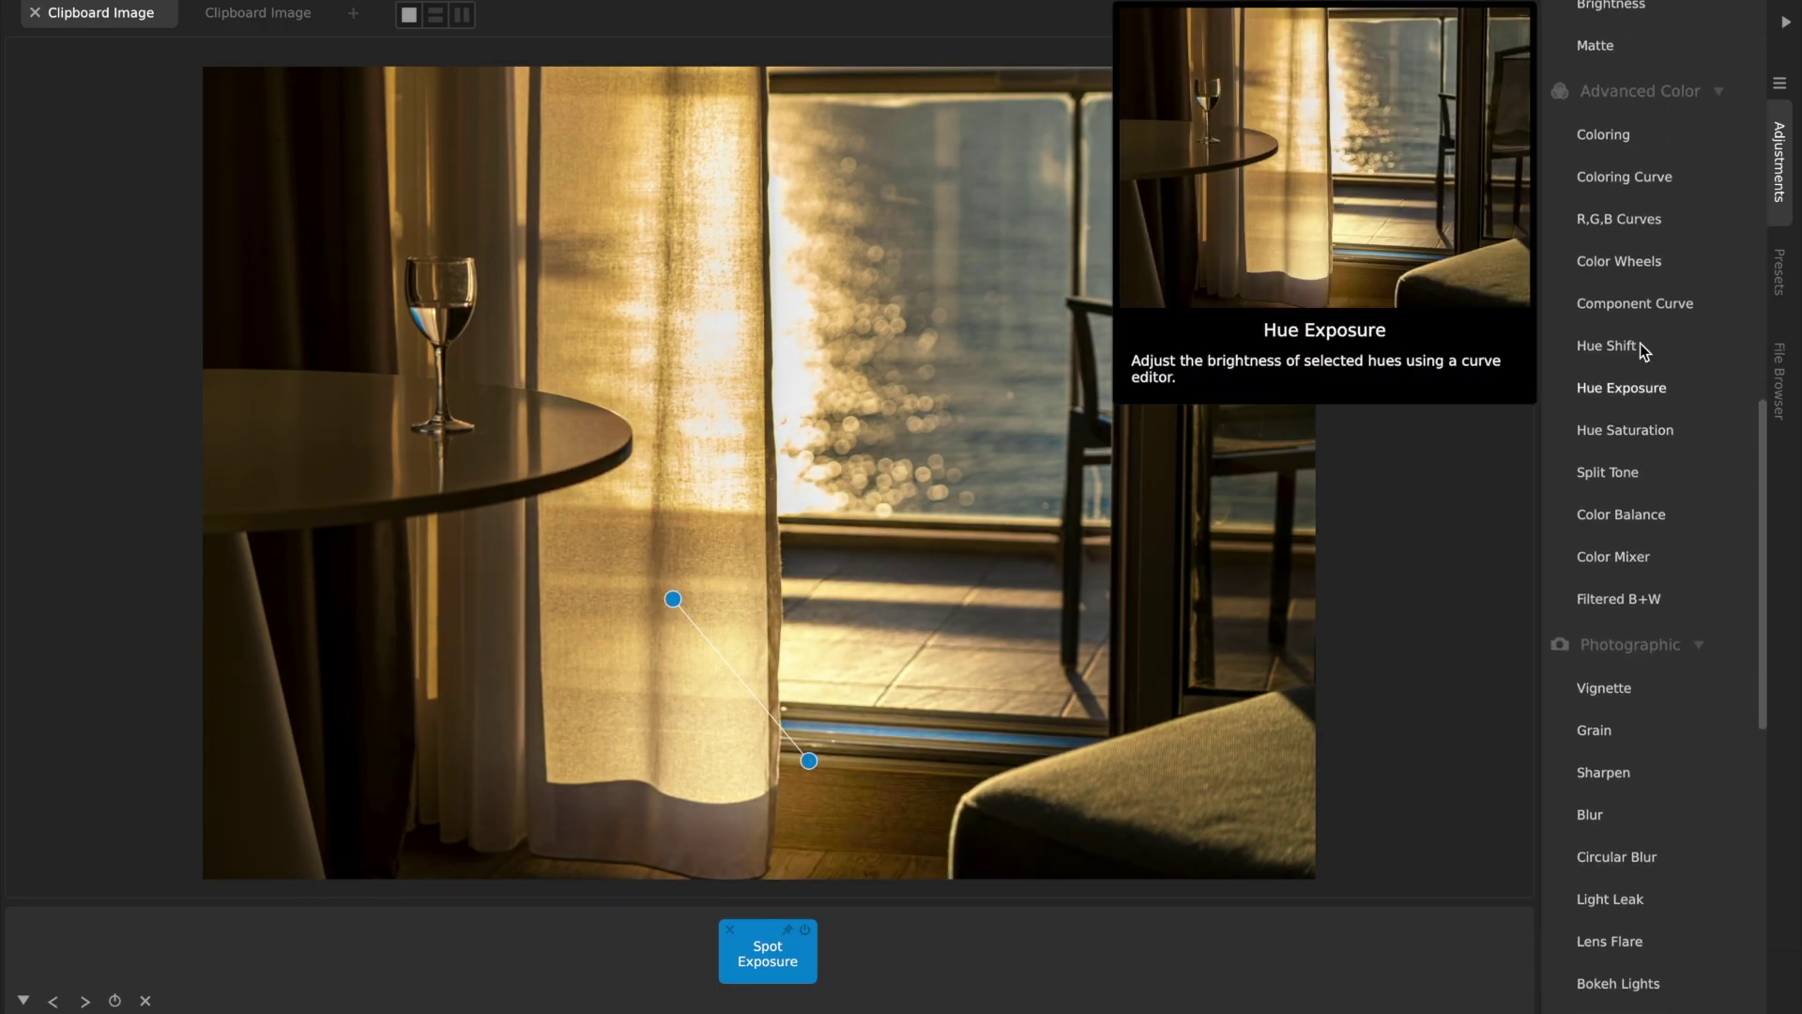
{"action": "scroll", "coordinate": [1616, 300], "scroll_direction": "up", "scroll_amount": 10}
{"action": "scroll", "coordinate": [1617, 300], "scroll_direction": "up", "scroll_amount": 3}
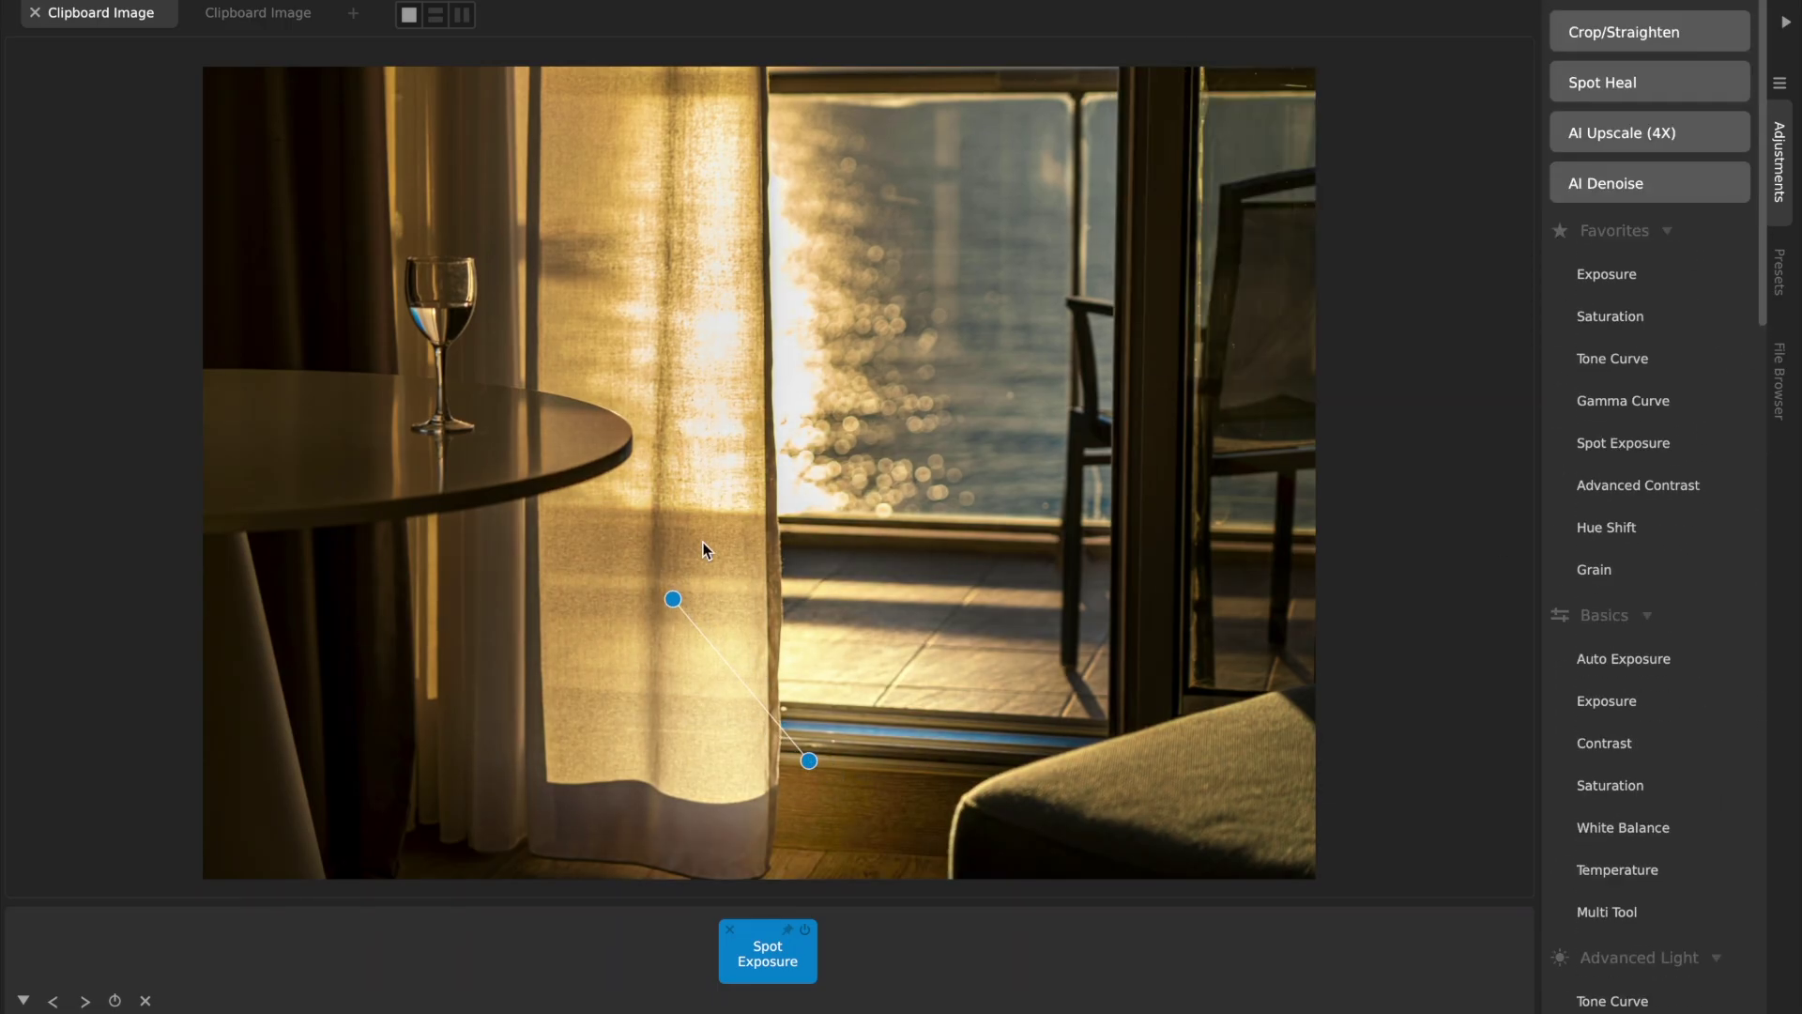
Step: Move the spot's first point onto the table edge, adjust its amount, and hide the handles
{"action": "left_click_drag", "start_coordinate": [673, 601], "coordinate": [539, 506]}
{"action": "left_click_drag", "start_coordinate": [808, 760], "coordinate": [771, 741]}
{"action": "mouse_move", "coordinate": [582, 858]}
{"action": "left_mouse_down"}
{"action": "mouse_move", "coordinate": [428, 869]}
{"action": "mouse_move", "coordinate": [631, 869]}
{"action": "mouse_move", "coordinate": [551, 860]}
{"action": "mouse_move", "coordinate": [582, 868]}
{"action": "left_mouse_up"}
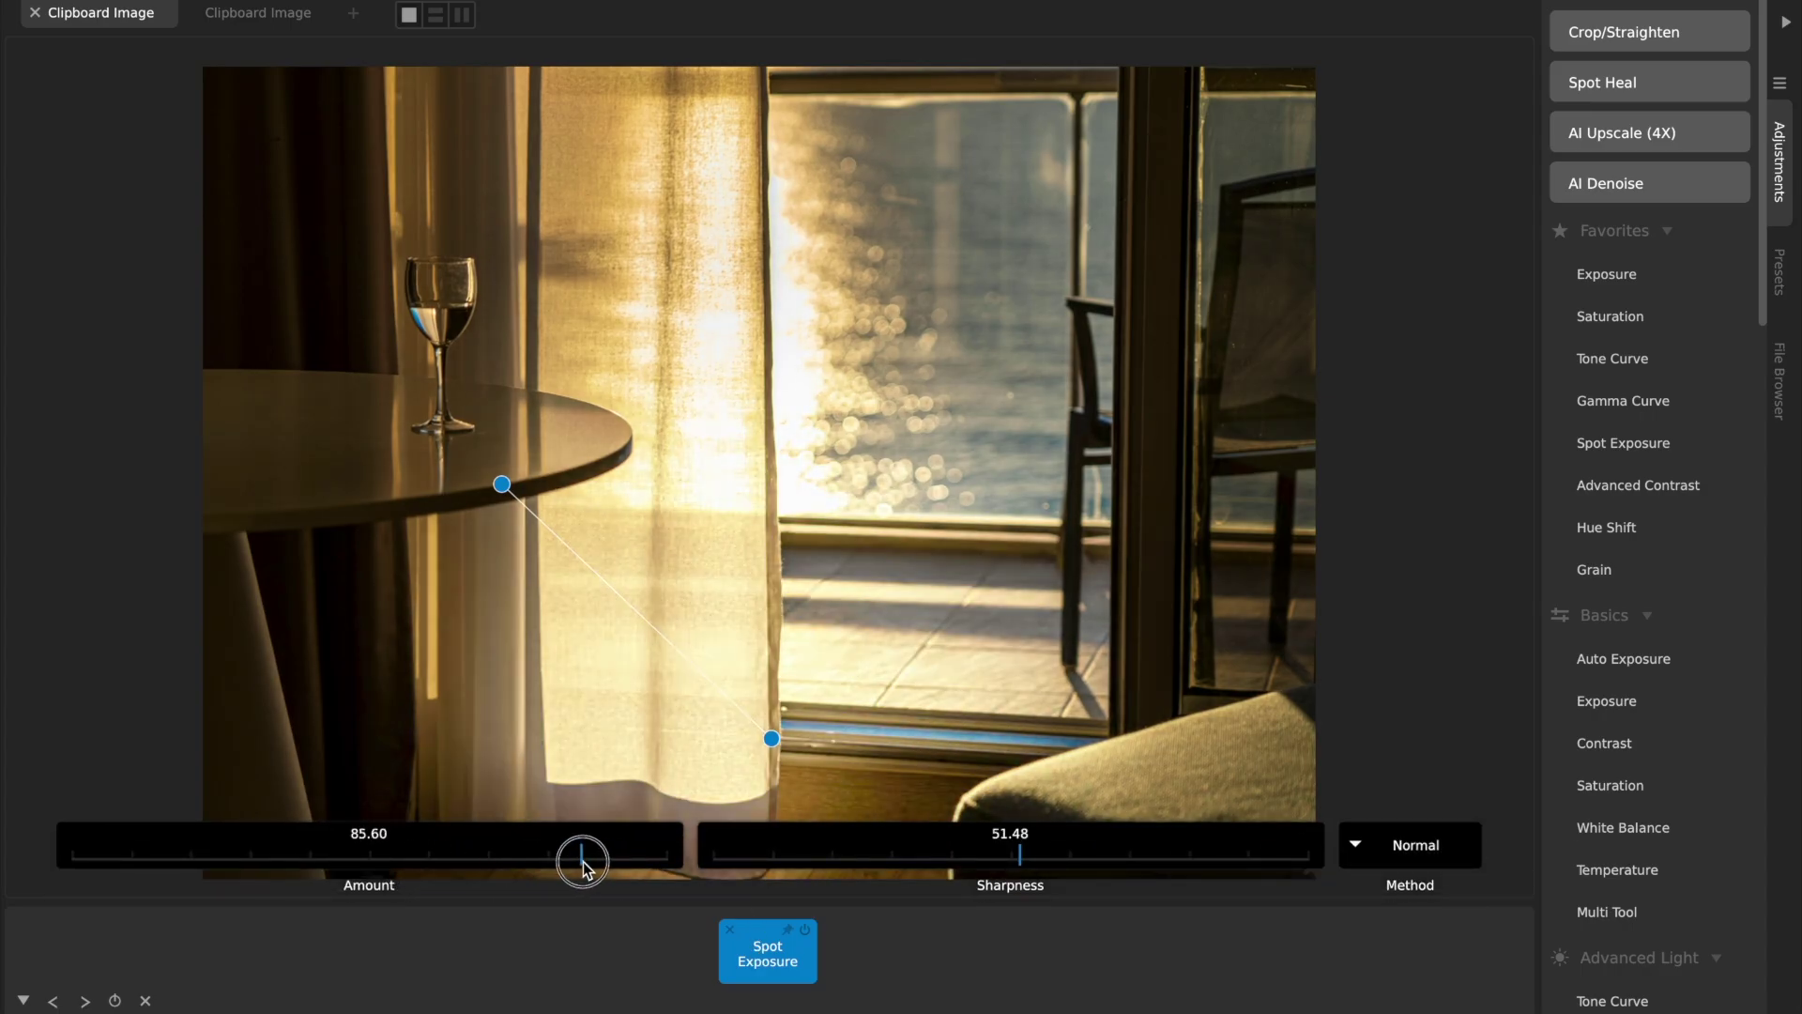
{"action": "left_click", "coordinate": [626, 941]}
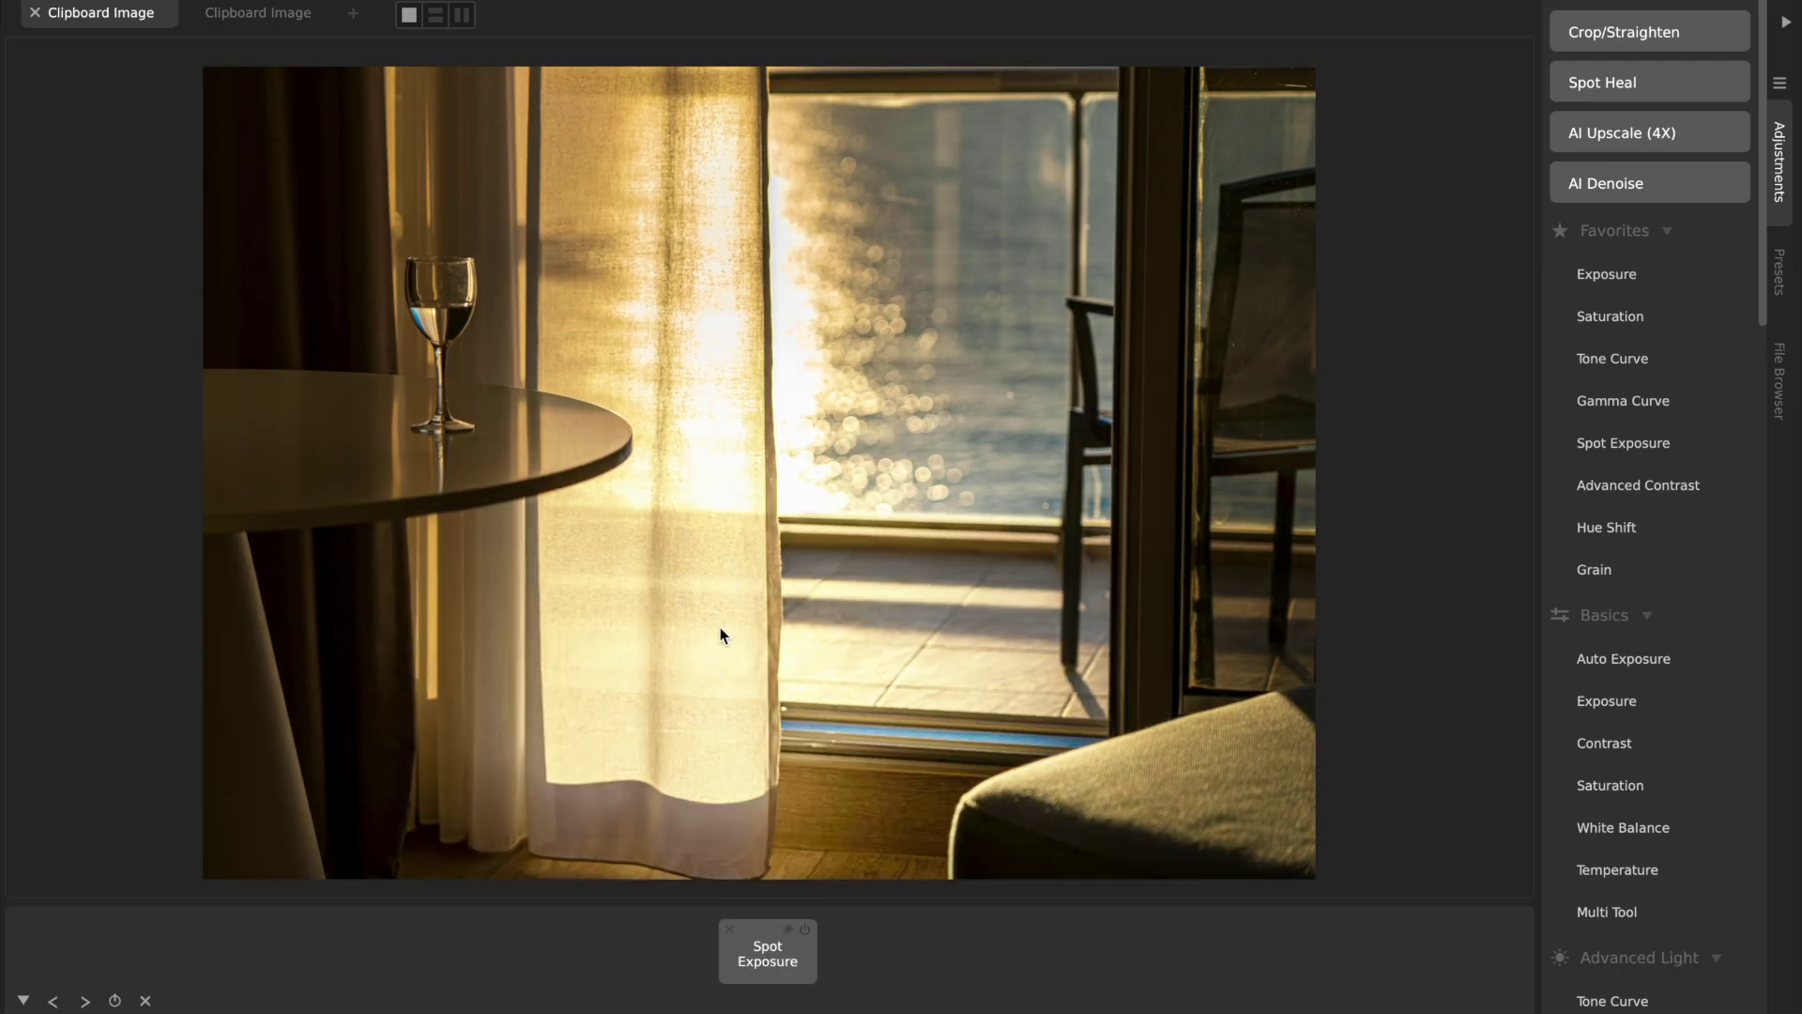
Step: Center the Spot Exposure on the wine glass with Amount raised to 93.69
{"action": "left_click", "coordinate": [770, 963]}
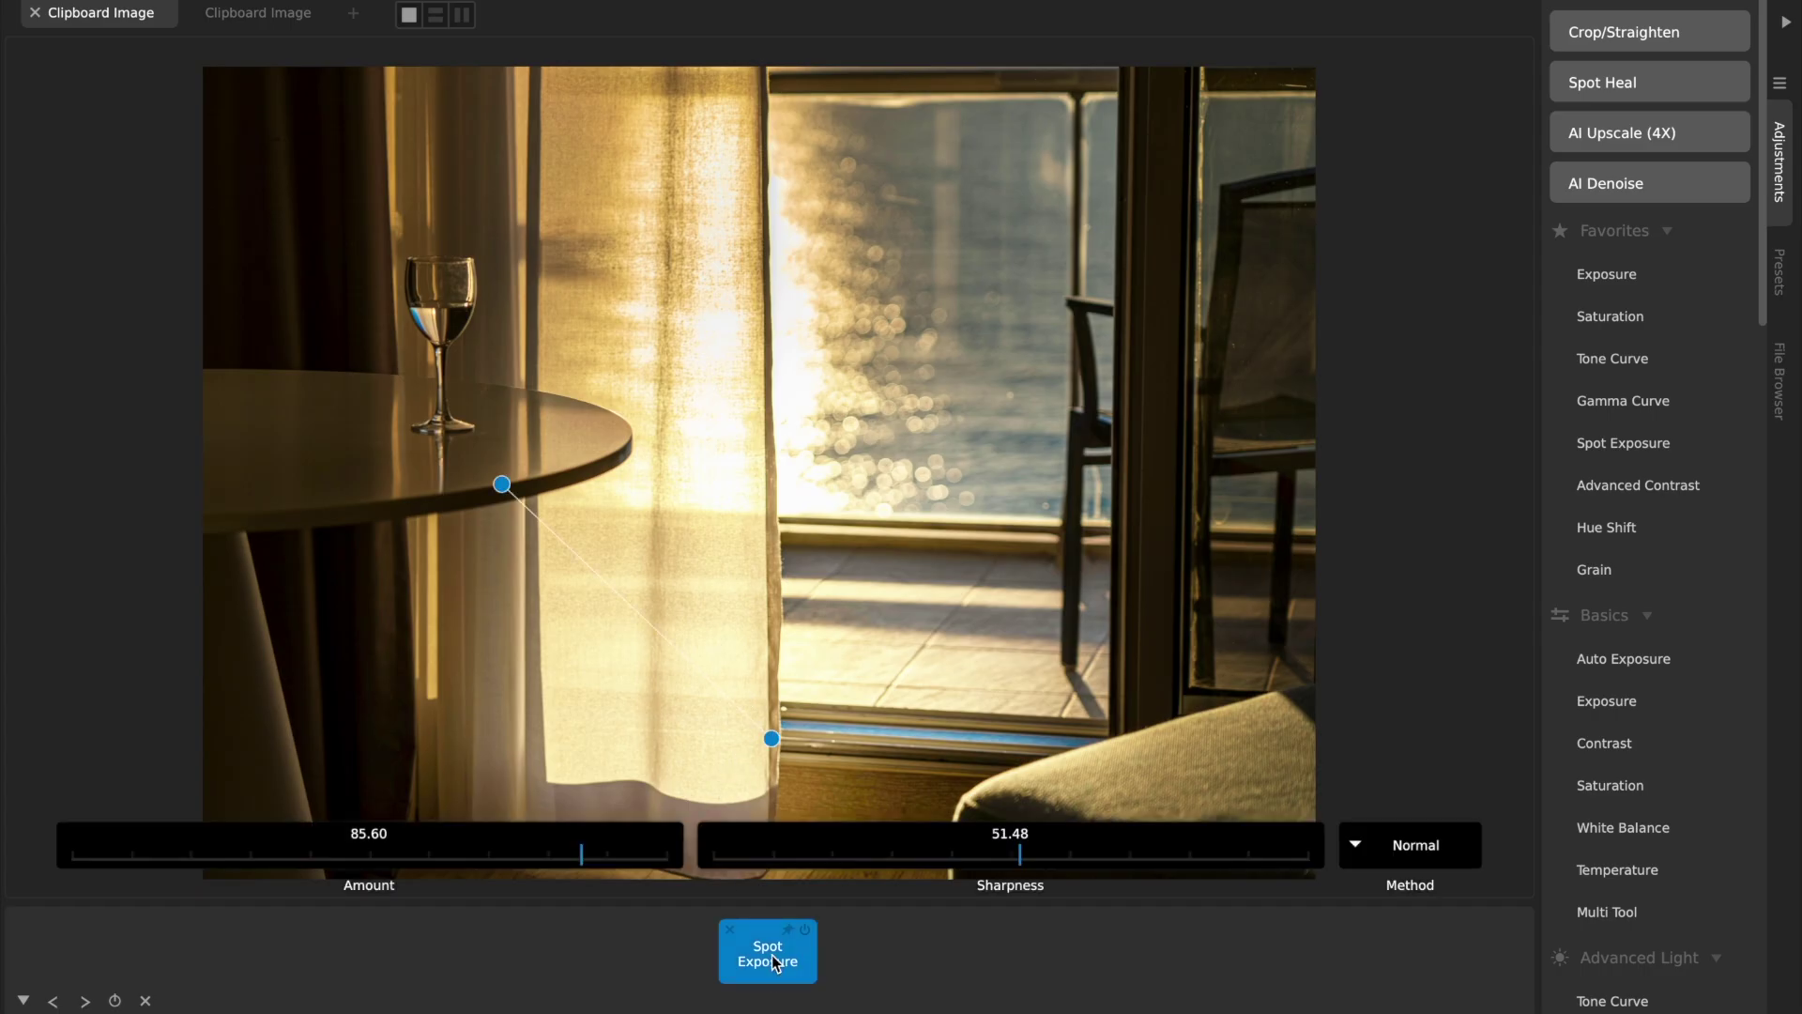
{"action": "left_click_drag", "start_coordinate": [512, 489], "coordinate": [958, 602]}
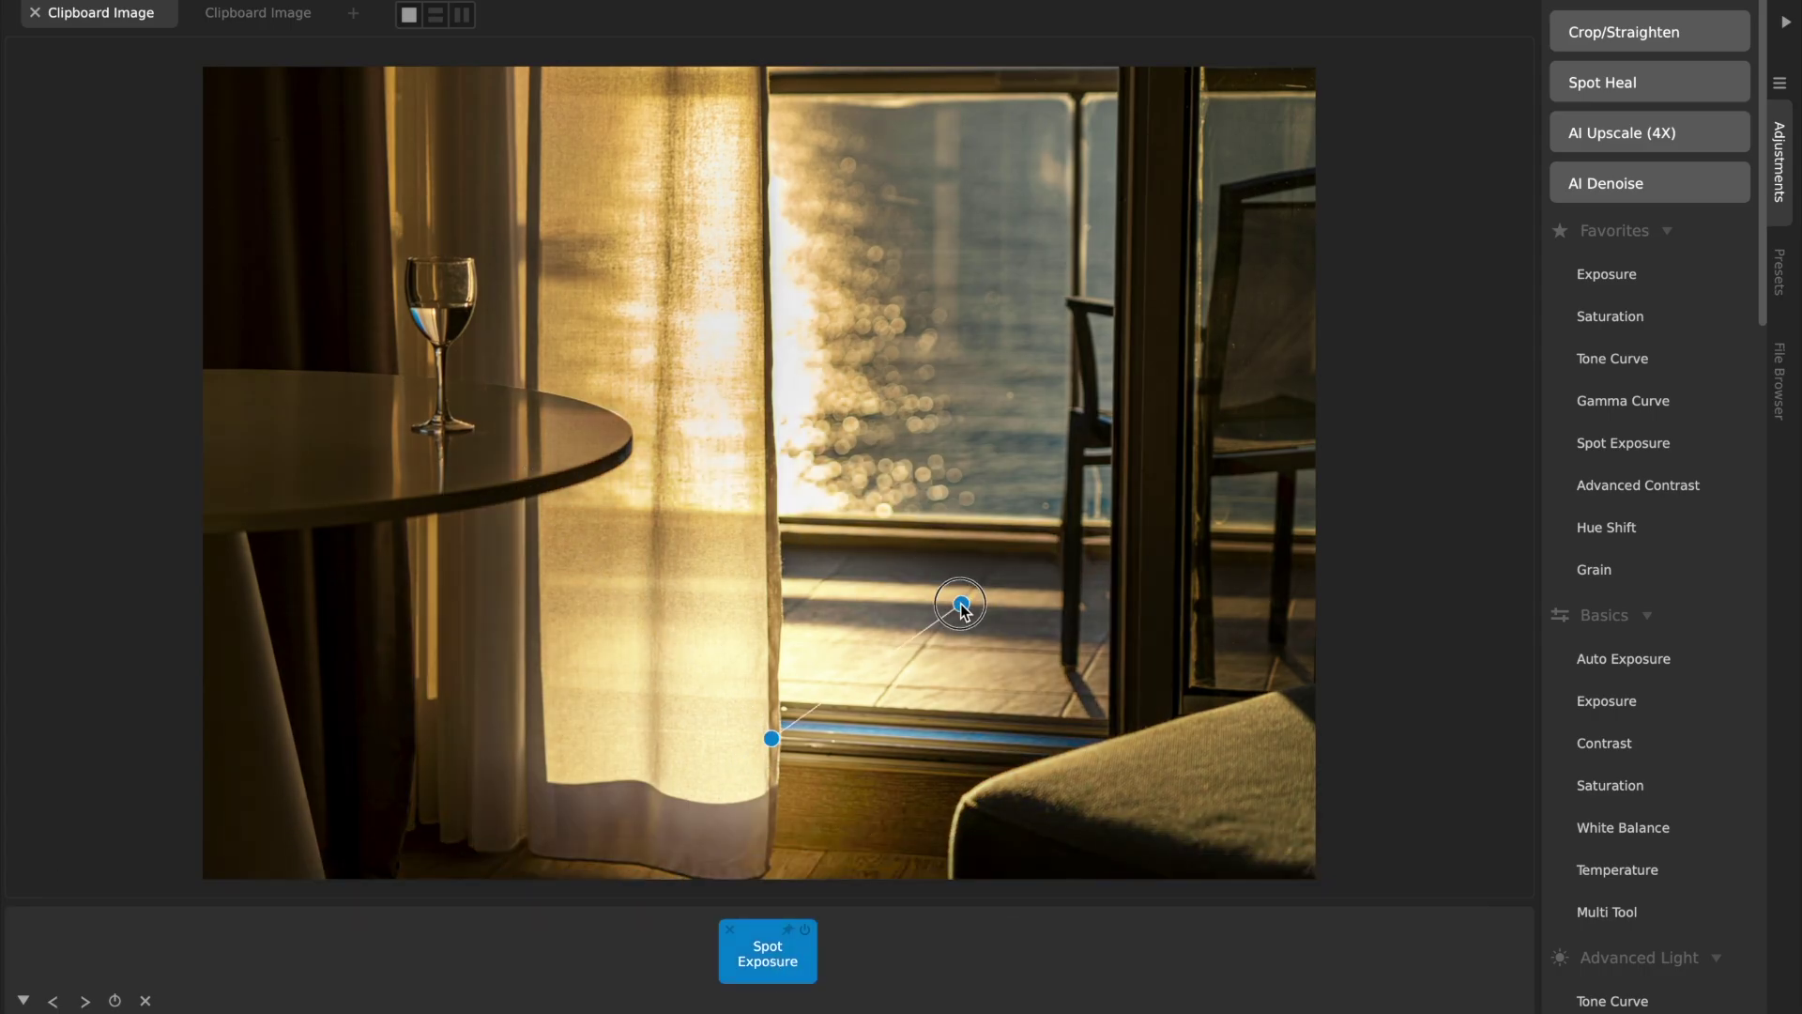
{"action": "left_click_drag", "start_coordinate": [758, 723], "coordinate": [437, 359]}
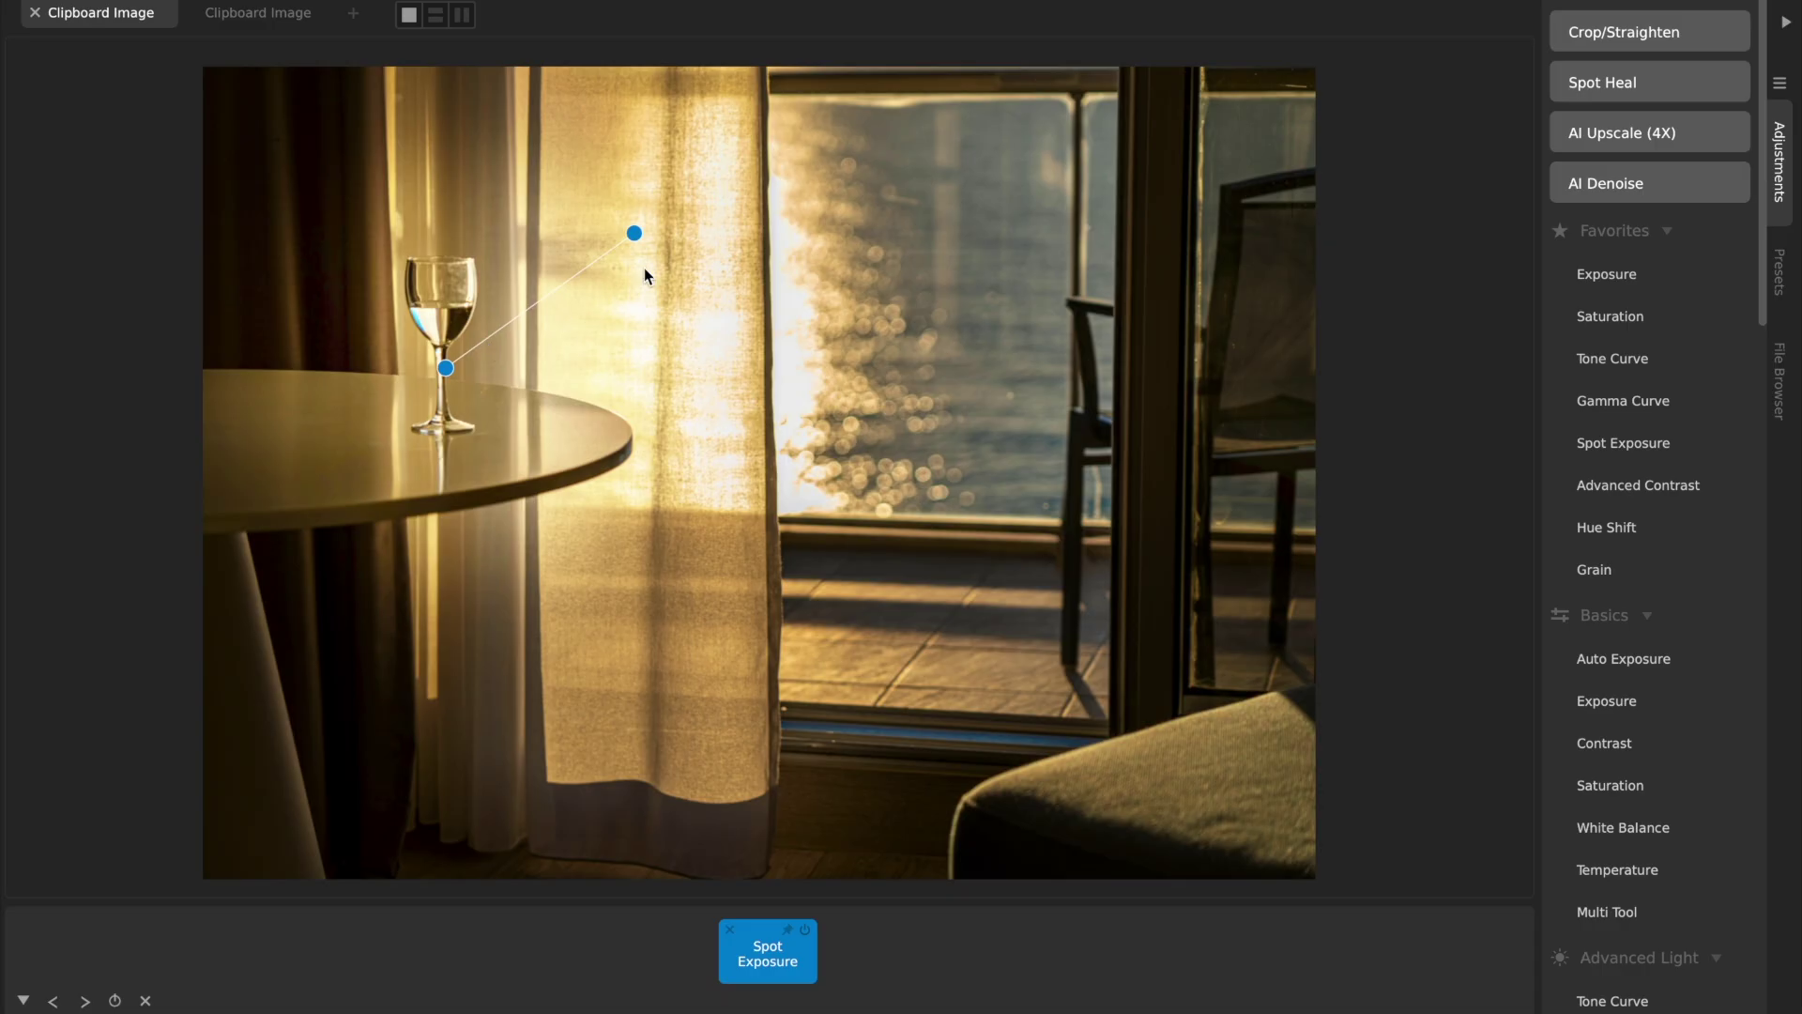
{"action": "left_click_drag", "start_coordinate": [626, 231], "coordinate": [719, 283]}
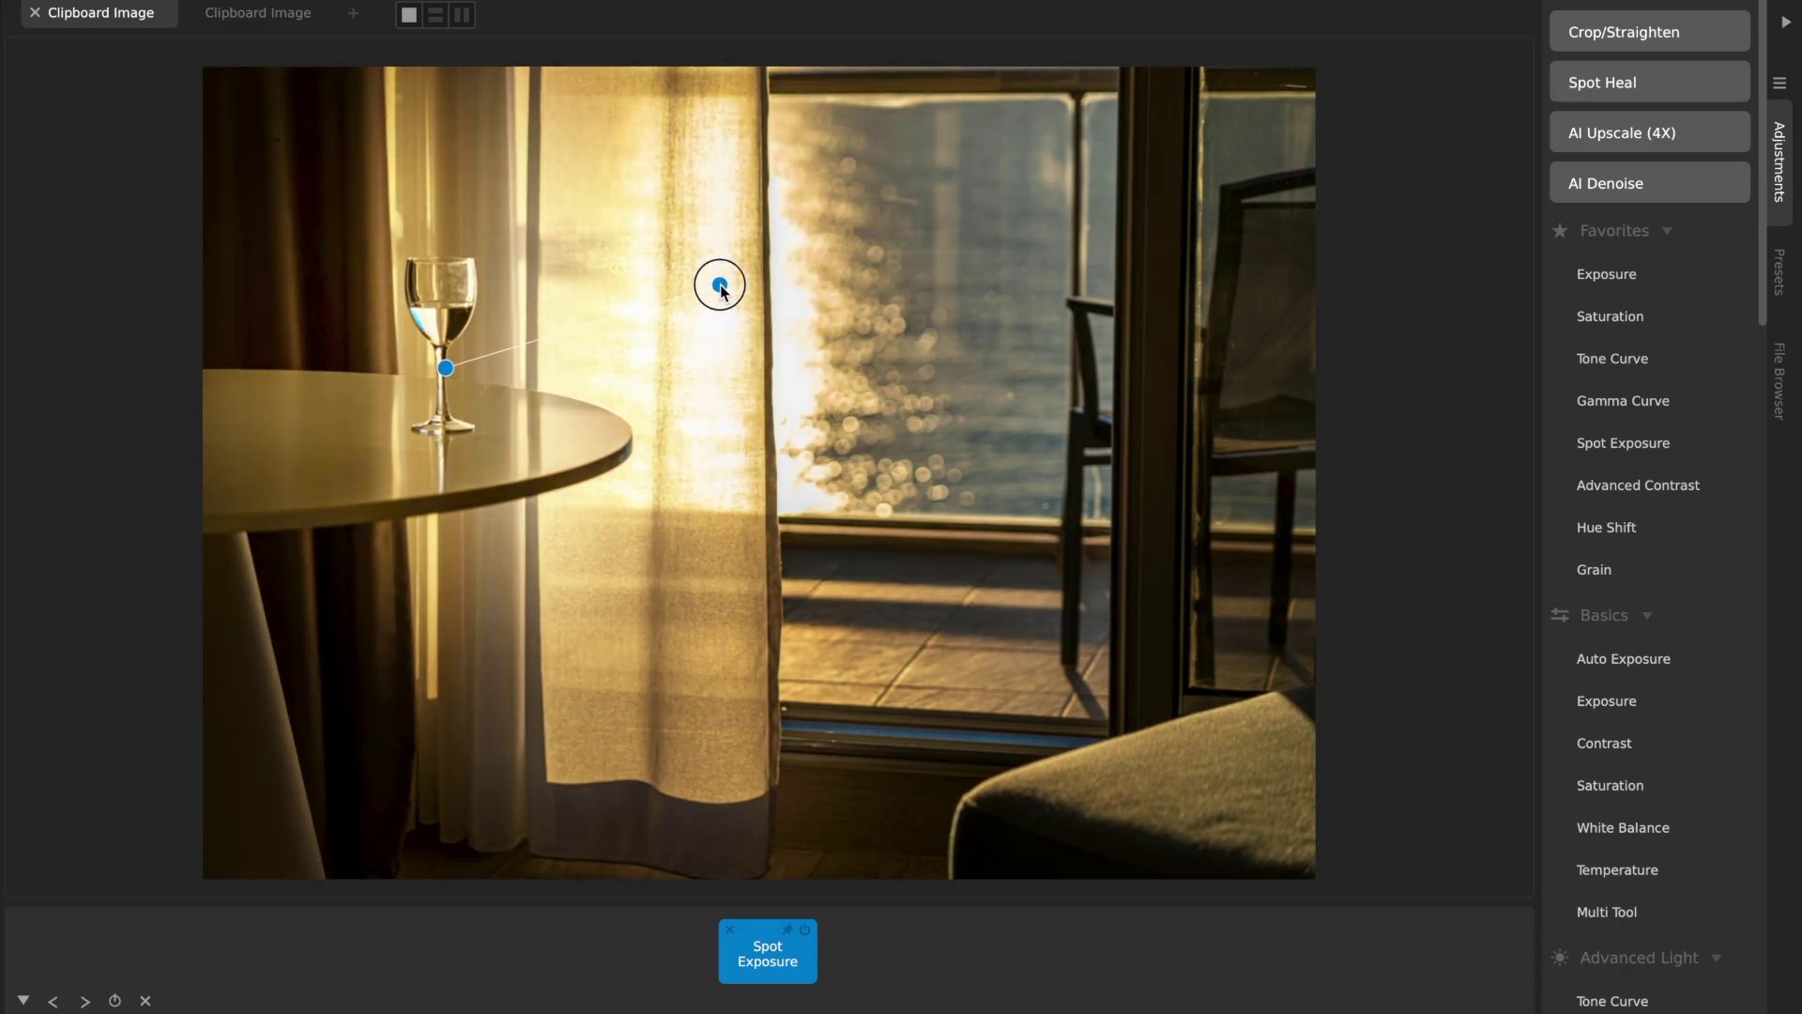
{"action": "left_click_drag", "start_coordinate": [632, 866], "coordinate": [631, 856]}
Step: Toggle the Spot Exposure off and back on to compare the effect
{"action": "left_click", "coordinate": [631, 956]}
{"action": "key", "text": "backslash"}
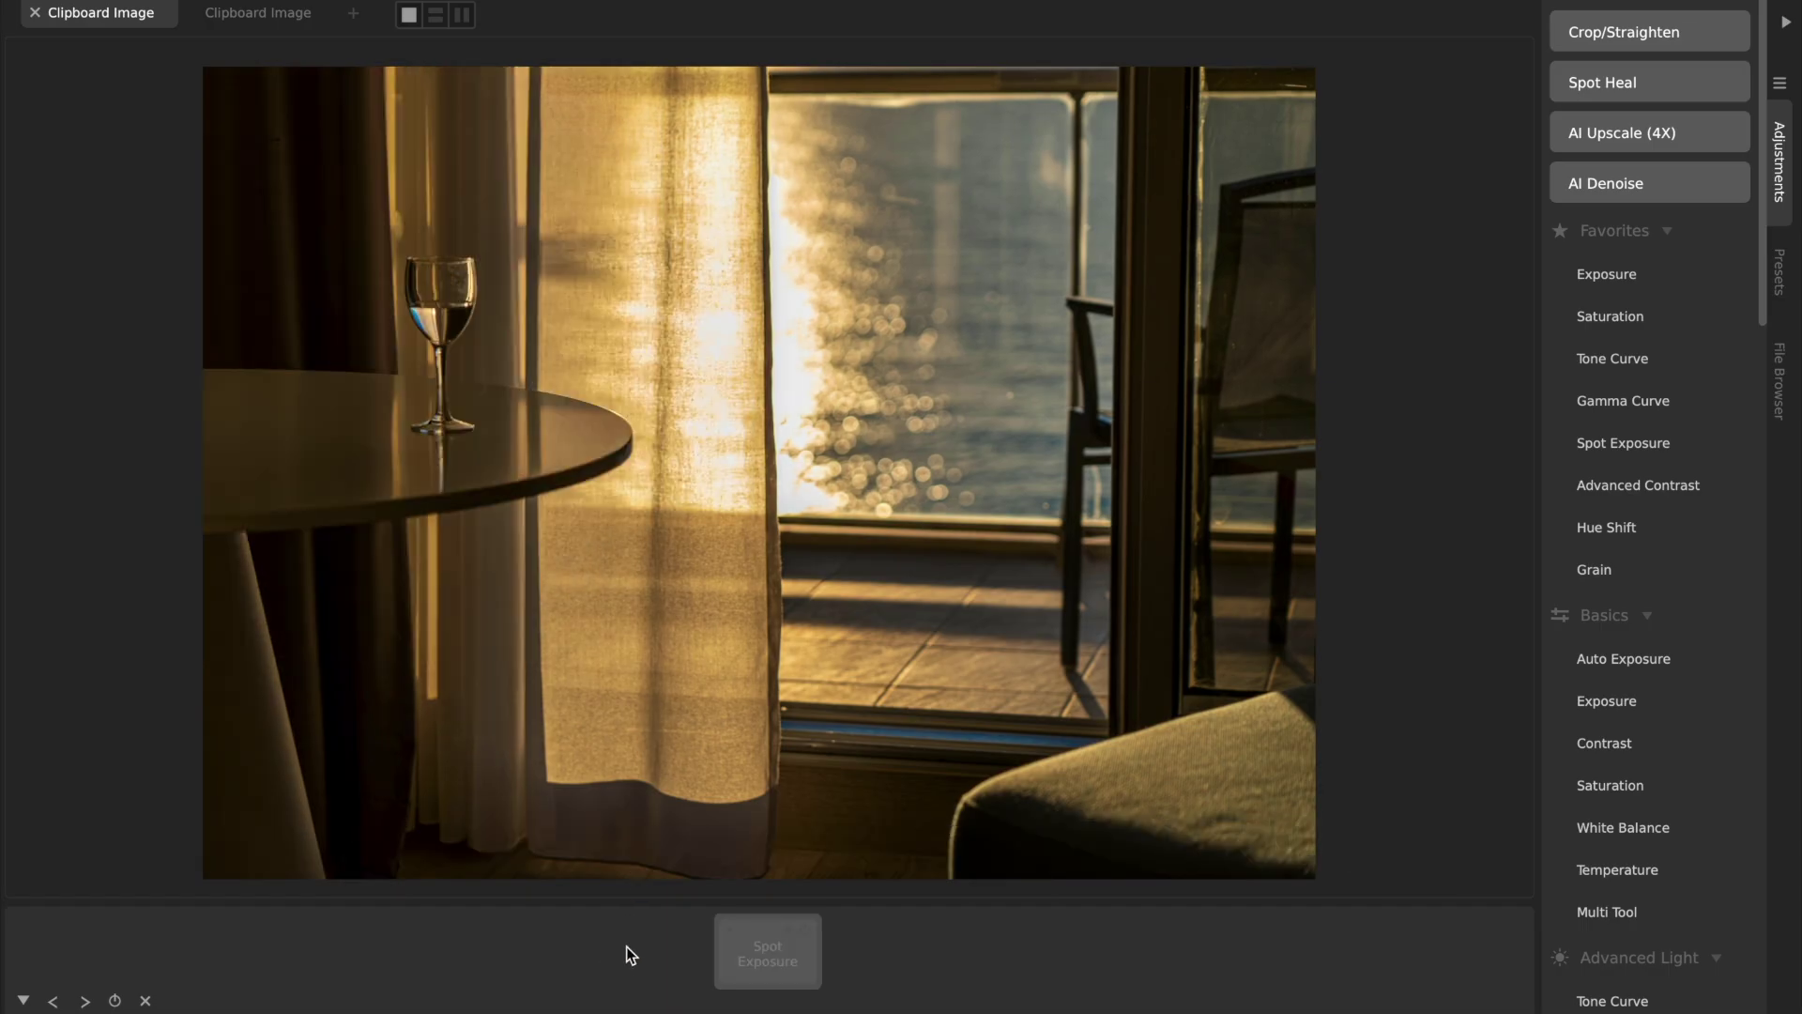
{"action": "key", "text": "backslash"}
Step: Stretch the spot from the table edge to the floor by the ottoman and bring the amount back up
{"action": "left_click", "coordinate": [768, 953]}
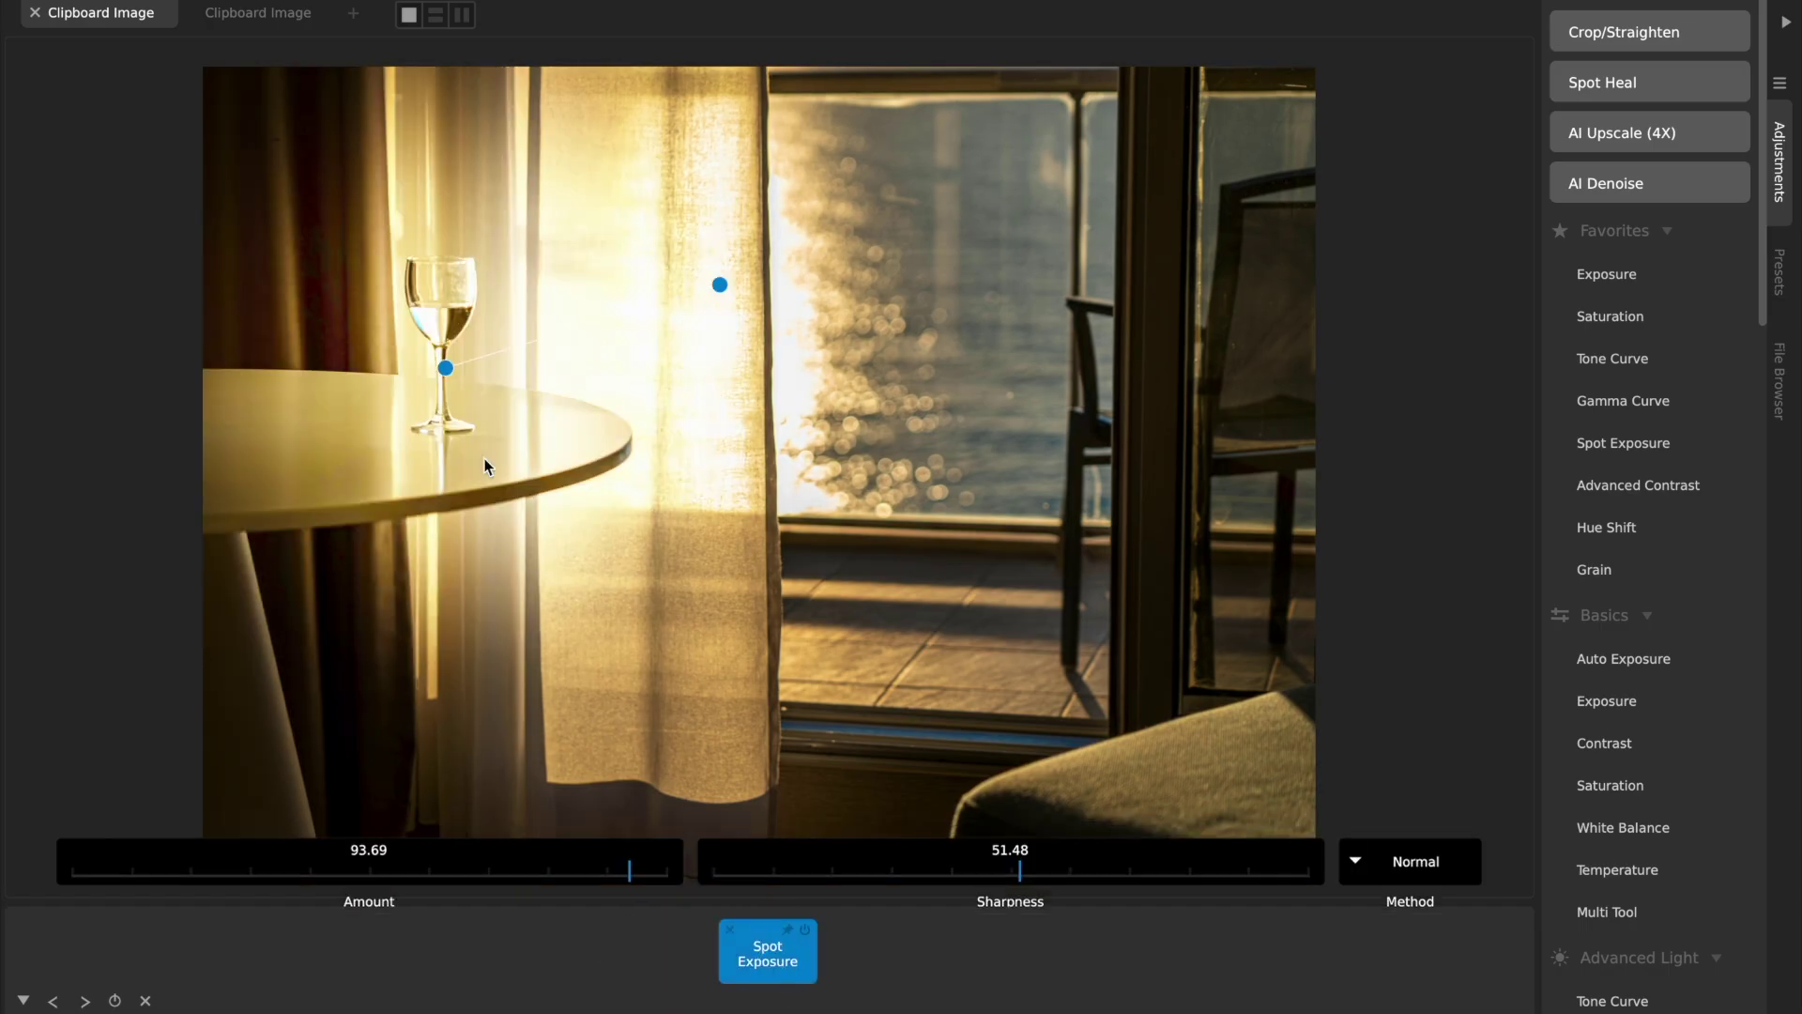
{"action": "left_click_drag", "start_coordinate": [447, 368], "coordinate": [1071, 675]}
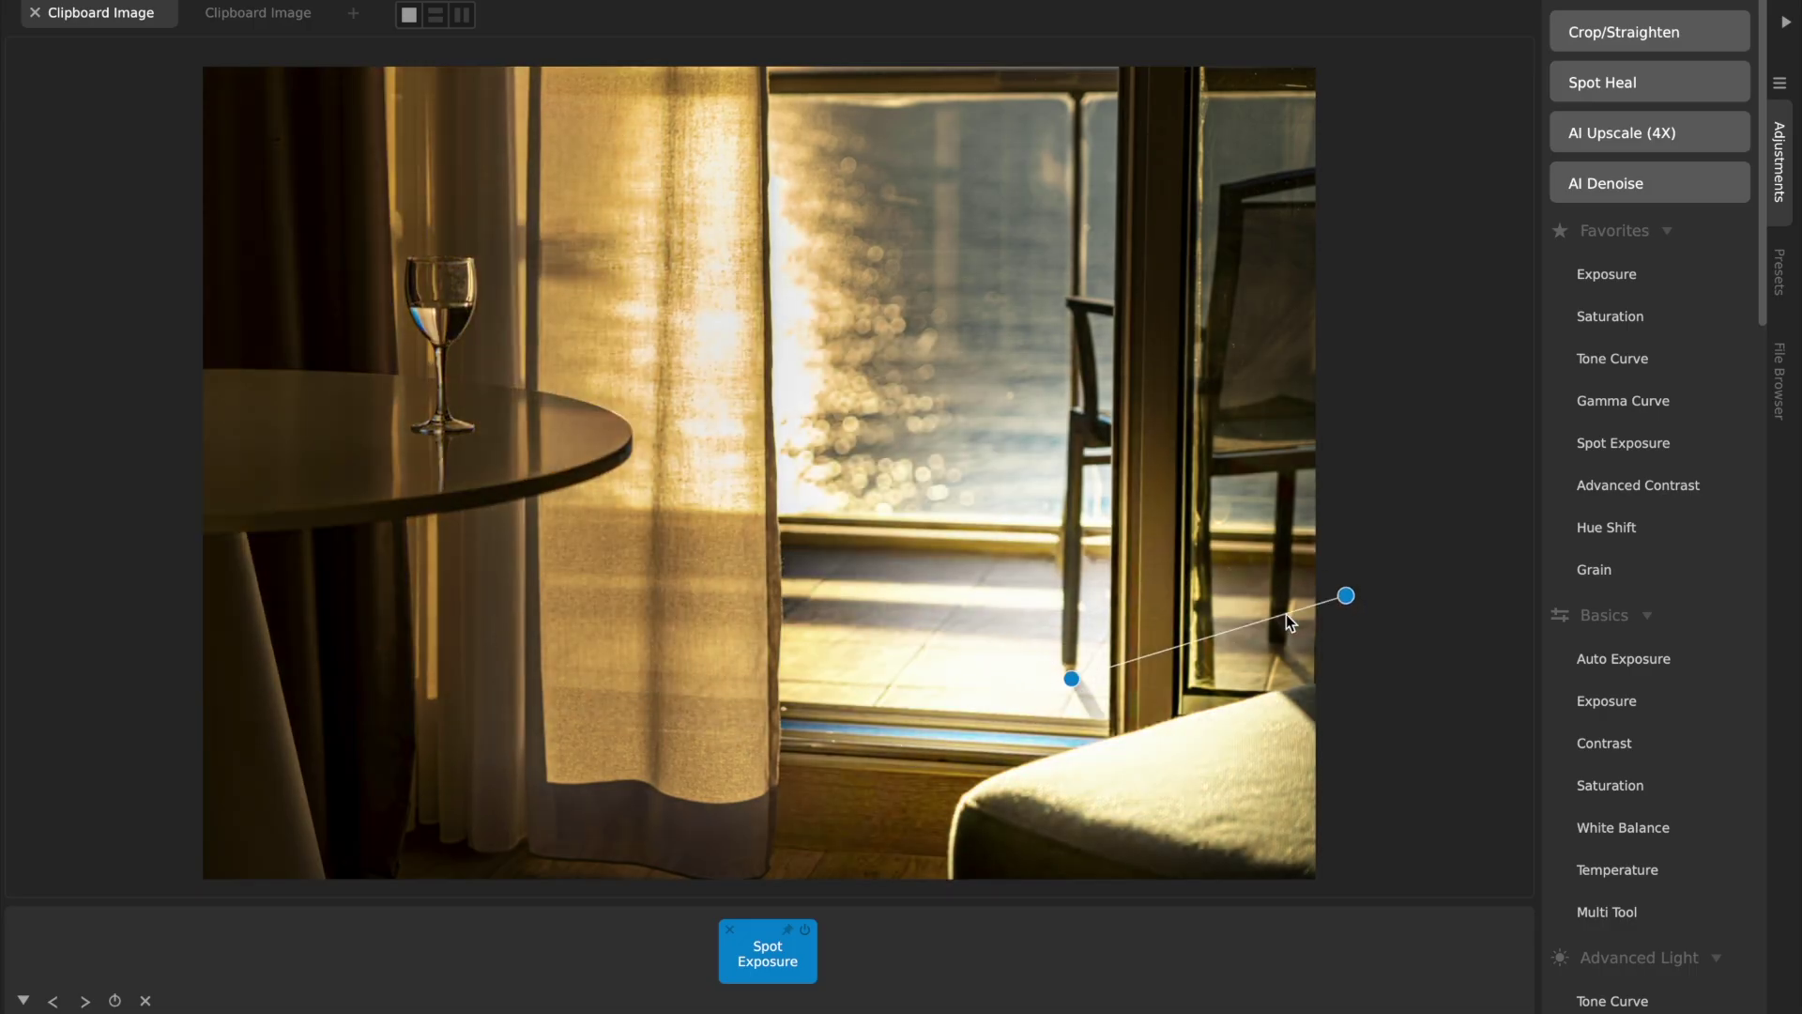
{"action": "left_click_drag", "start_coordinate": [1346, 596], "coordinate": [790, 464]}
{"action": "left_click_drag", "start_coordinate": [1070, 677], "coordinate": [1096, 751]}
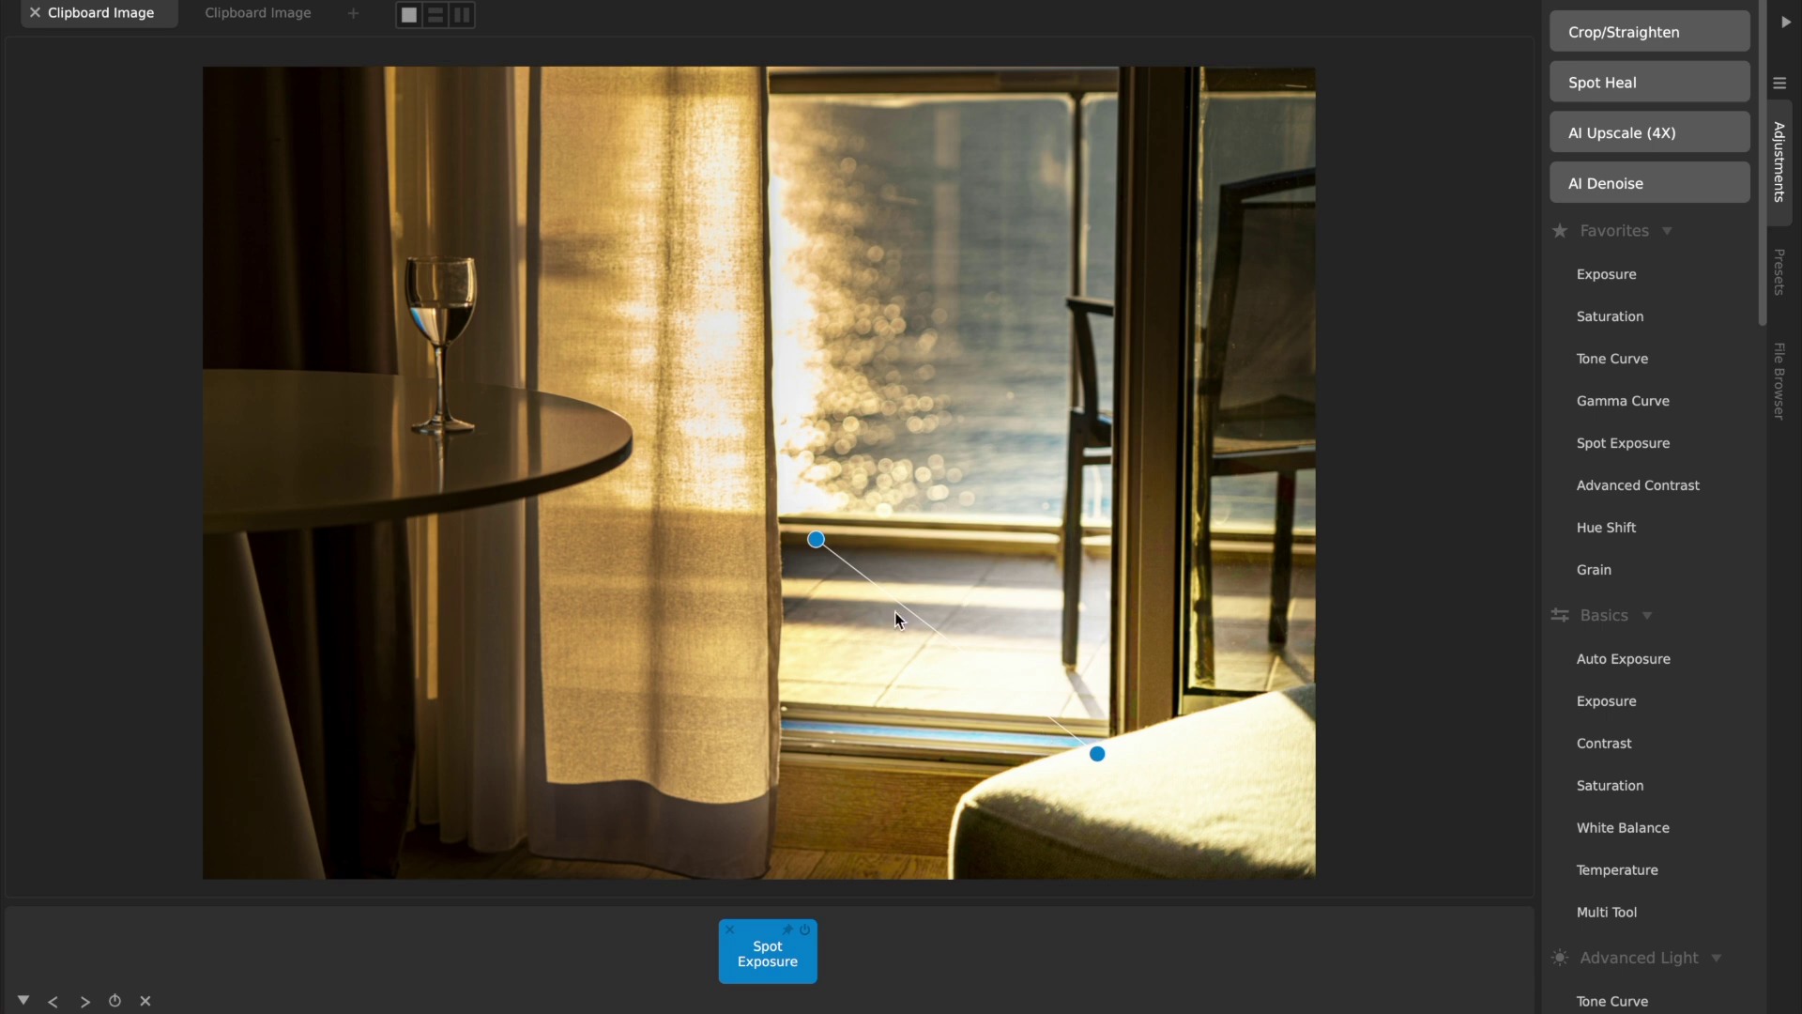
{"action": "left_click_drag", "start_coordinate": [823, 542], "coordinate": [562, 489]}
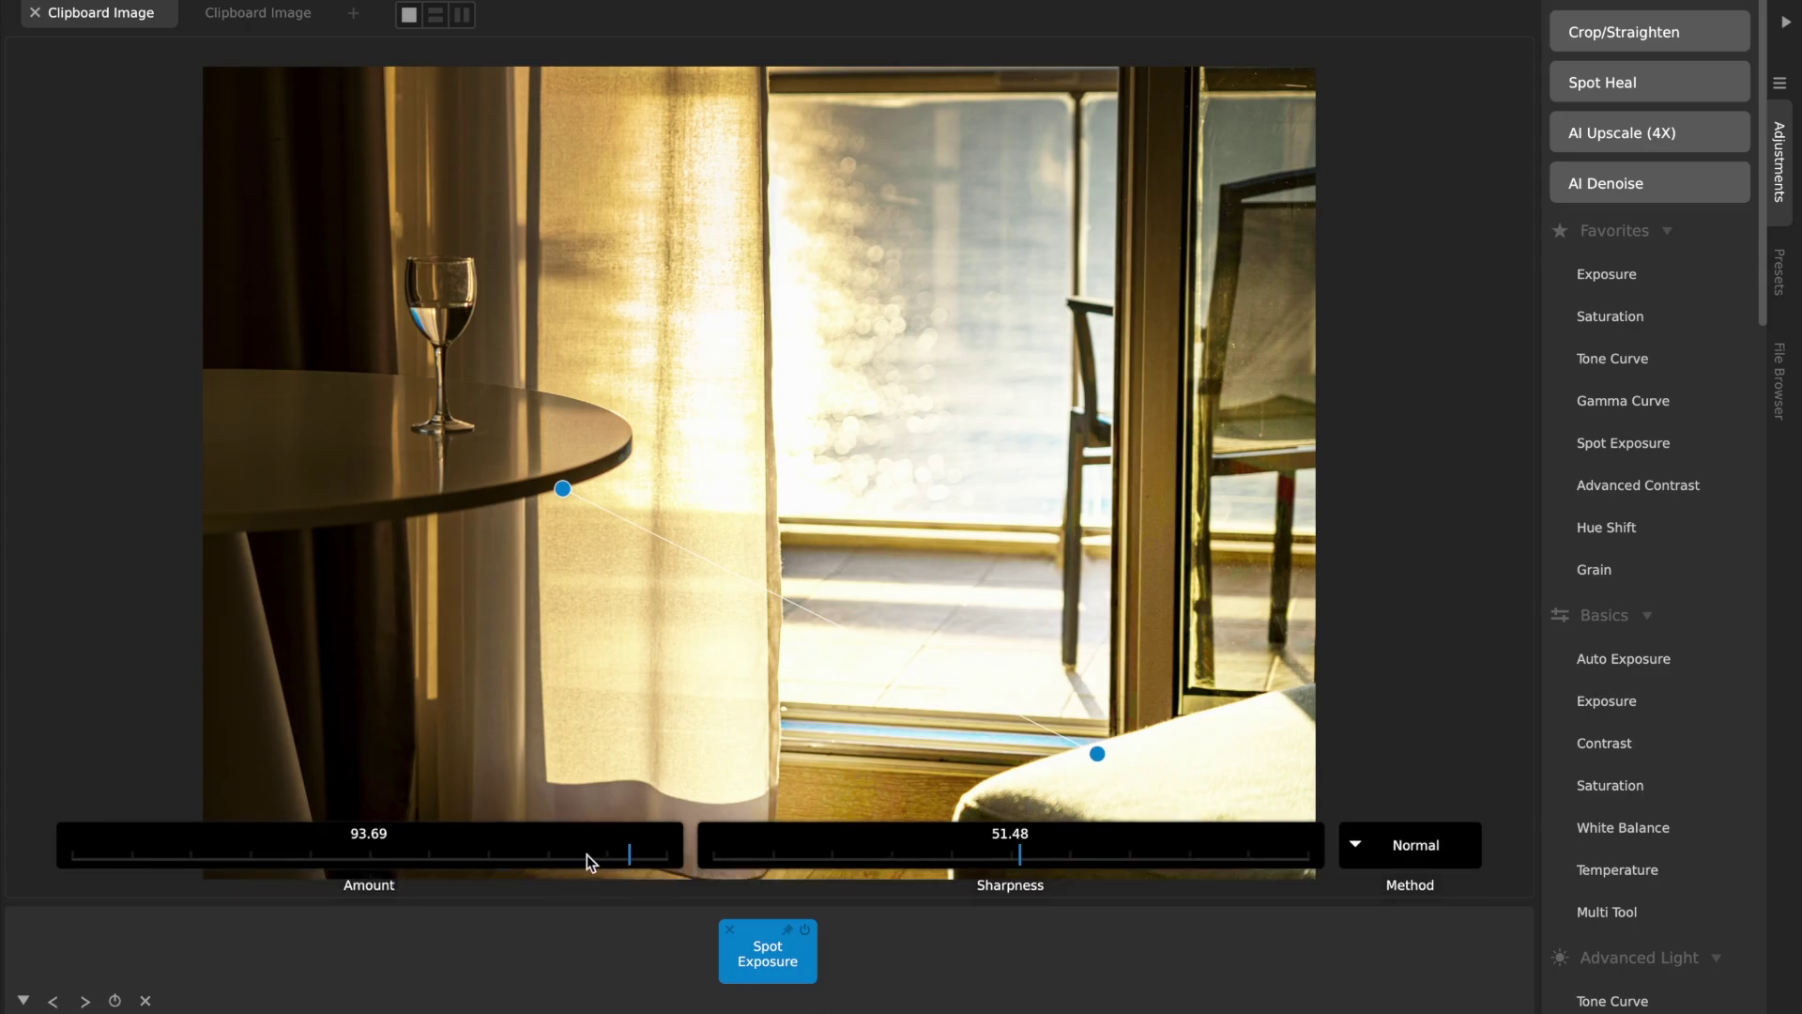
{"action": "left_click", "coordinate": [585, 856]}
Step: Move the spot to the curtain's window-side edge and cut its Amount to 15.78
{"action": "mouse_move", "coordinate": [585, 856]}
{"action": "left_mouse_down"}
{"action": "mouse_move", "coordinate": [482, 850]}
{"action": "mouse_move", "coordinate": [611, 836]}
{"action": "left_mouse_up"}
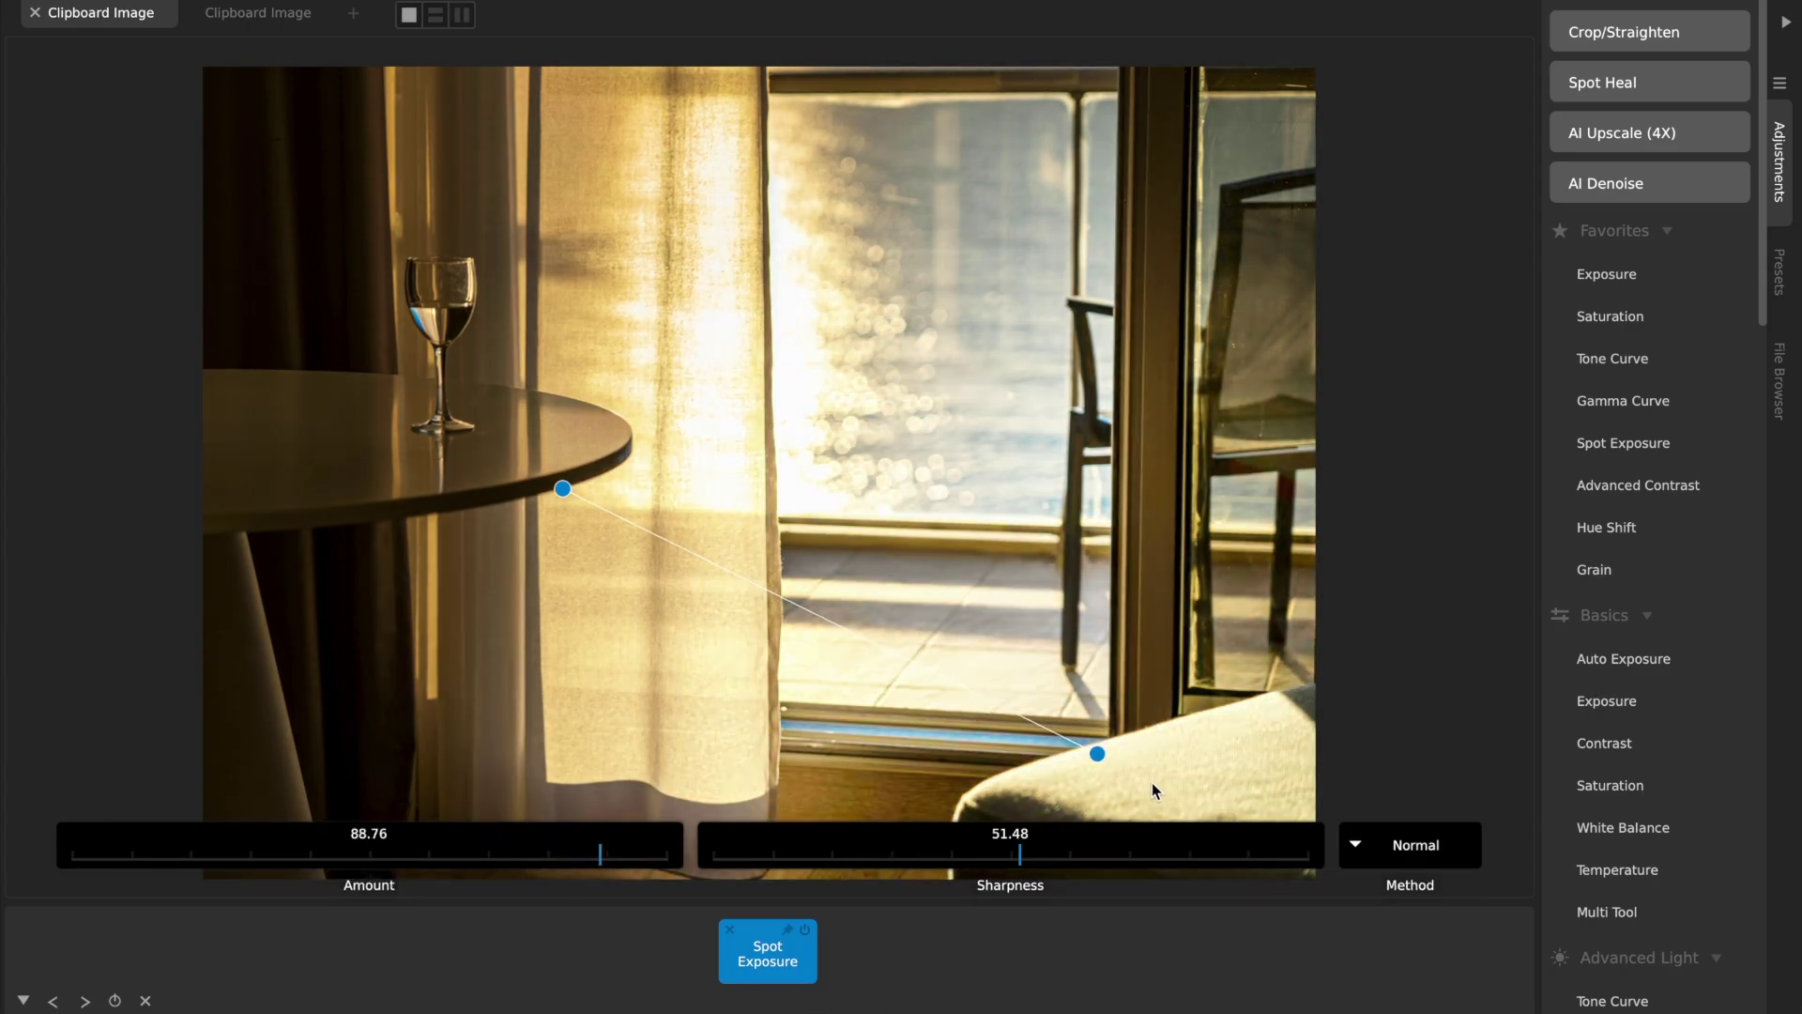
{"action": "left_click_drag", "start_coordinate": [1096, 756], "coordinate": [804, 786]}
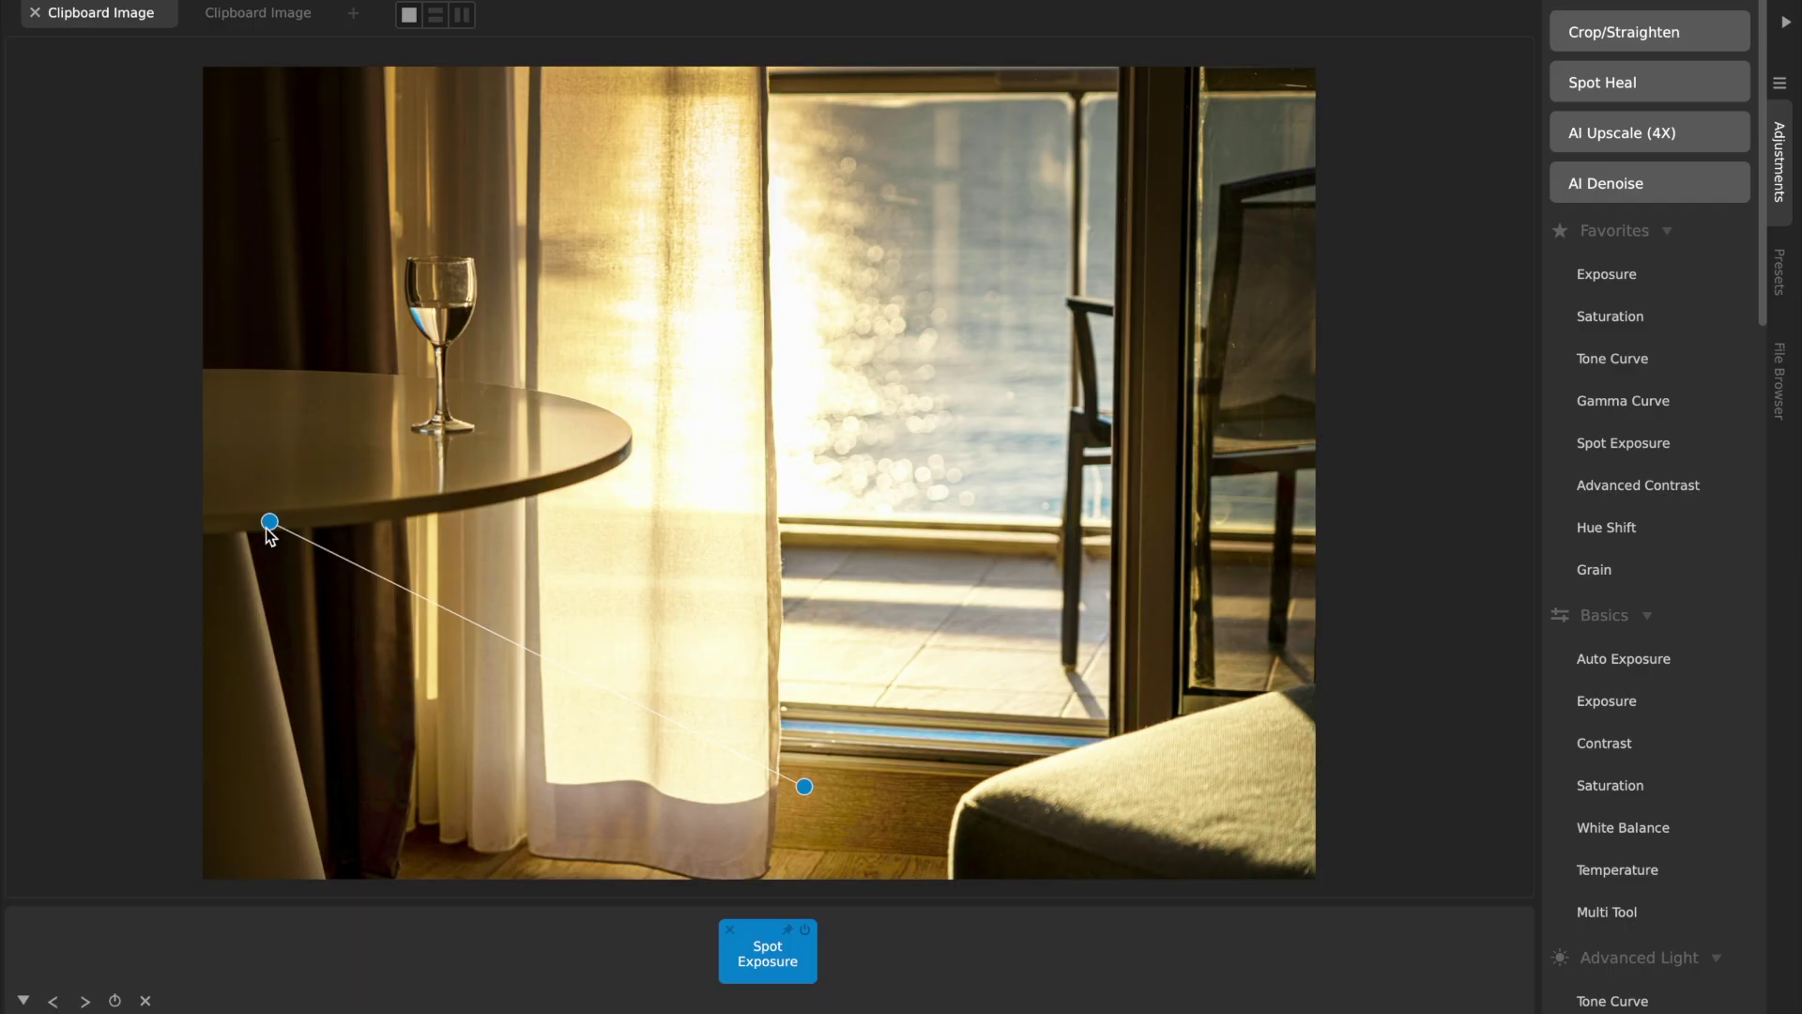
{"action": "left_click_drag", "start_coordinate": [271, 521], "coordinate": [775, 338]}
{"action": "mouse_move", "coordinate": [532, 870]}
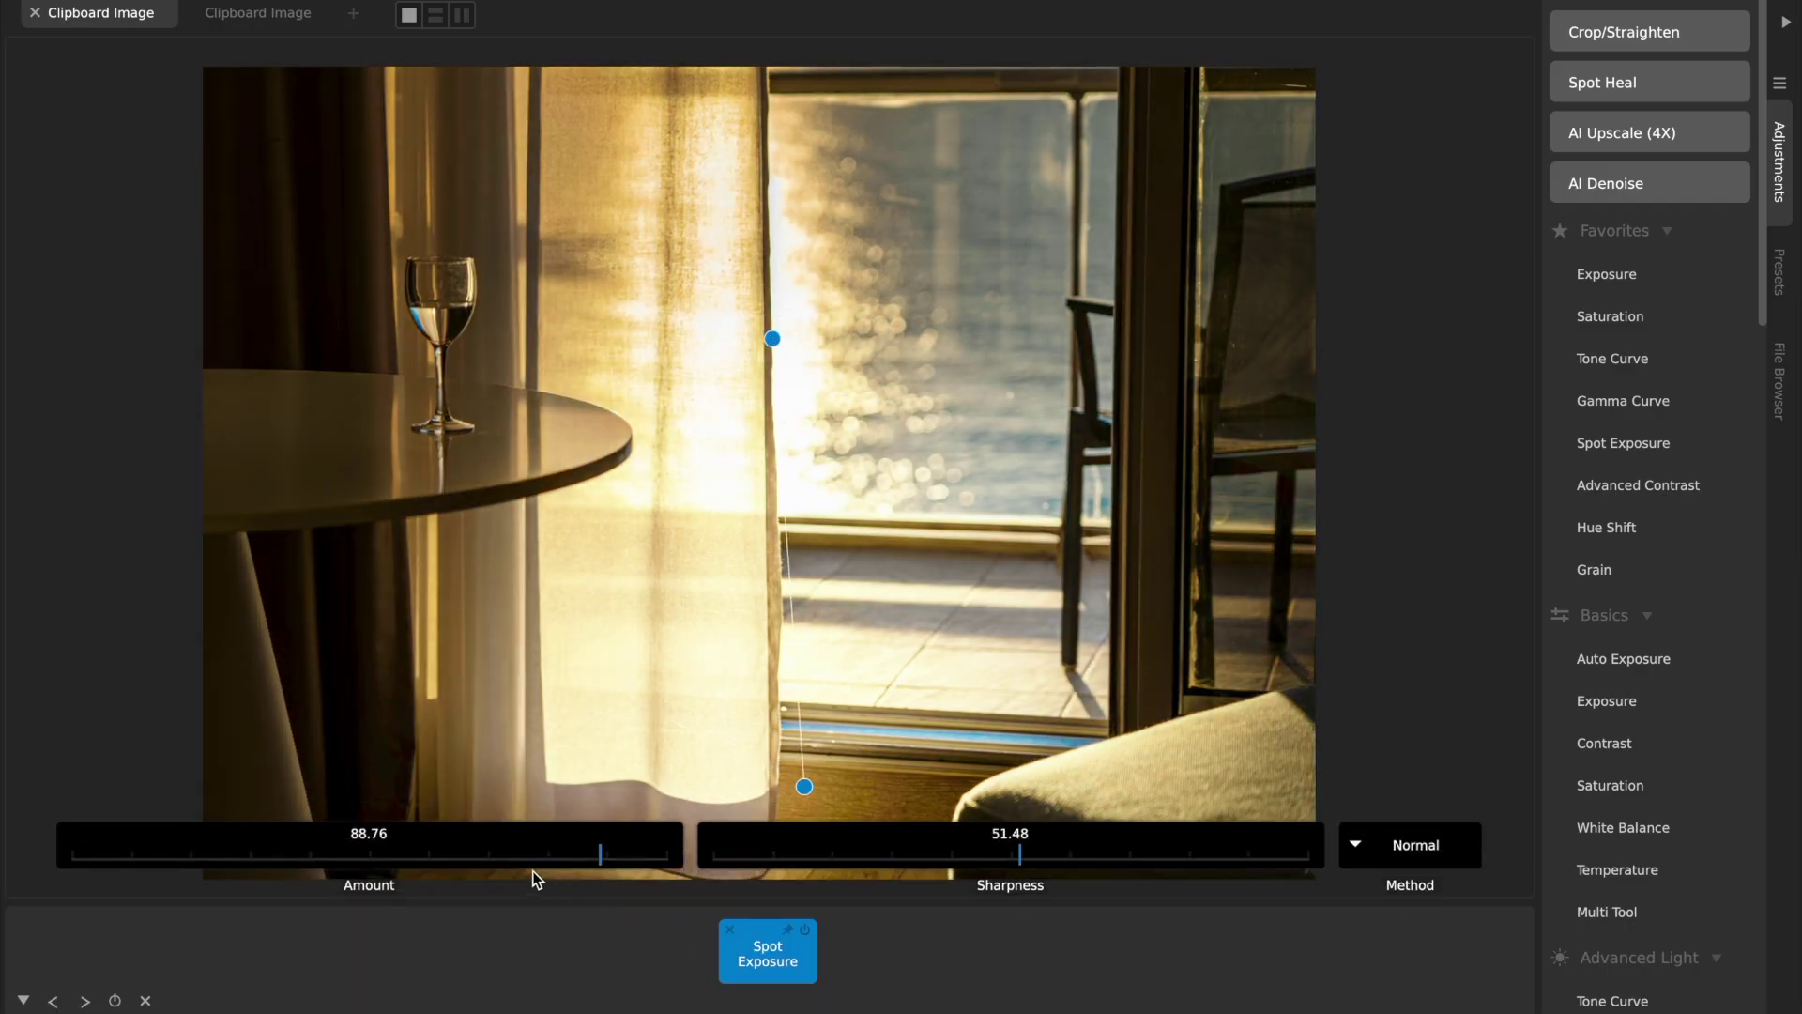
{"action": "left_click_drag", "start_coordinate": [572, 859], "coordinate": [169, 856]}
{"action": "left_click", "coordinate": [532, 920]}
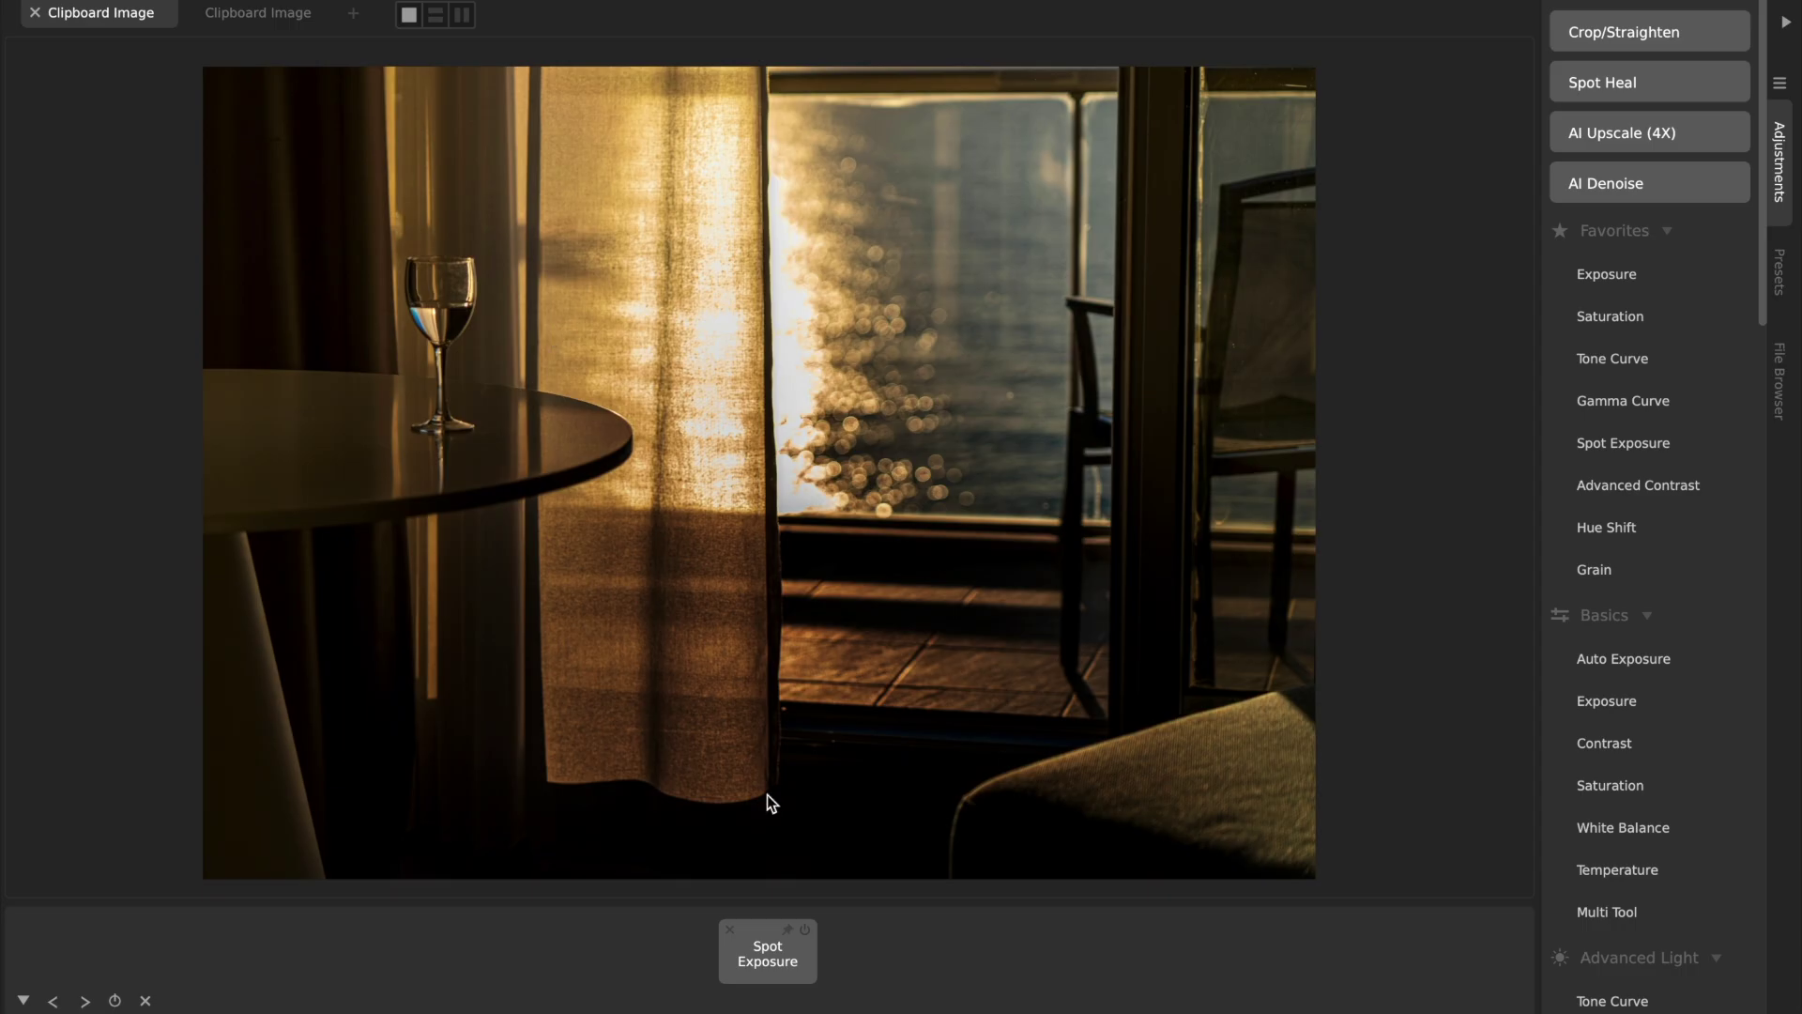
Step: Set the spot's Method to Inverted, extend it to the wine glass with higher Amount, then switch to the canyon photo
{"action": "left_click", "coordinate": [782, 961]}
{"action": "left_click", "coordinate": [1408, 845]}
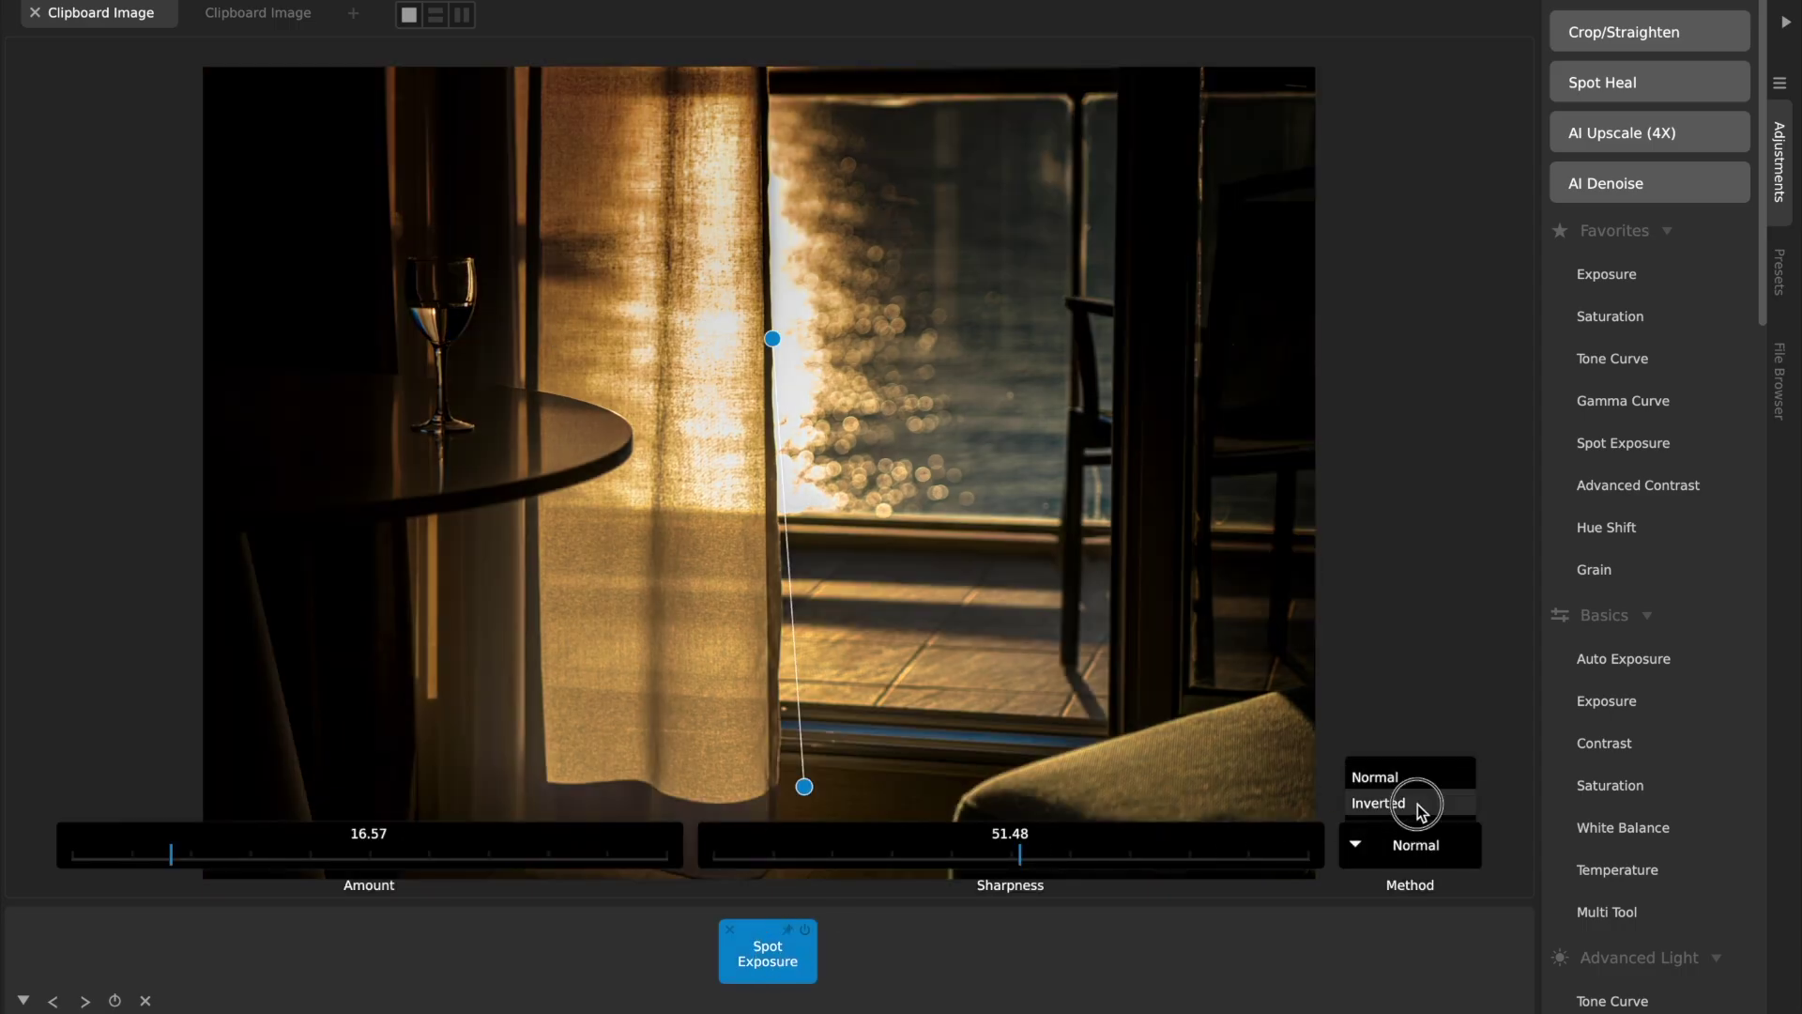
{"action": "left_click", "coordinate": [1418, 803]}
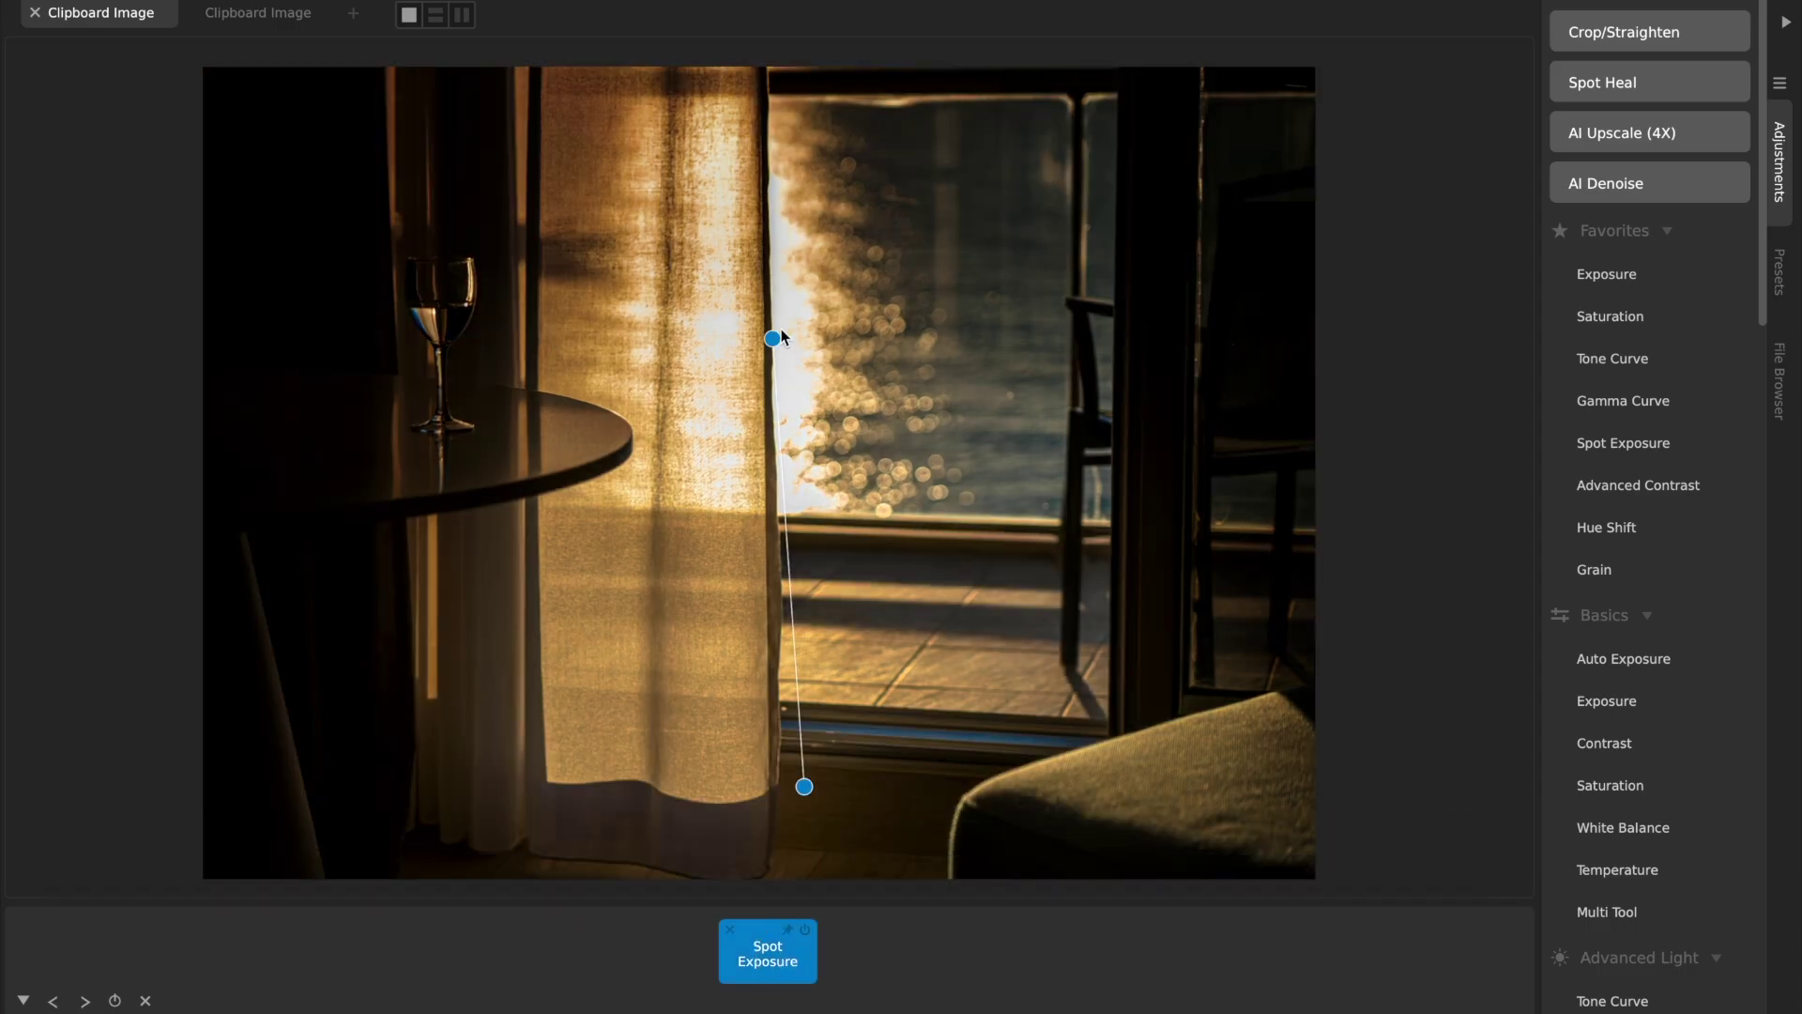
{"action": "left_click_drag", "start_coordinate": [750, 344], "coordinate": [530, 267]}
{"action": "mouse_move", "coordinate": [492, 775]}
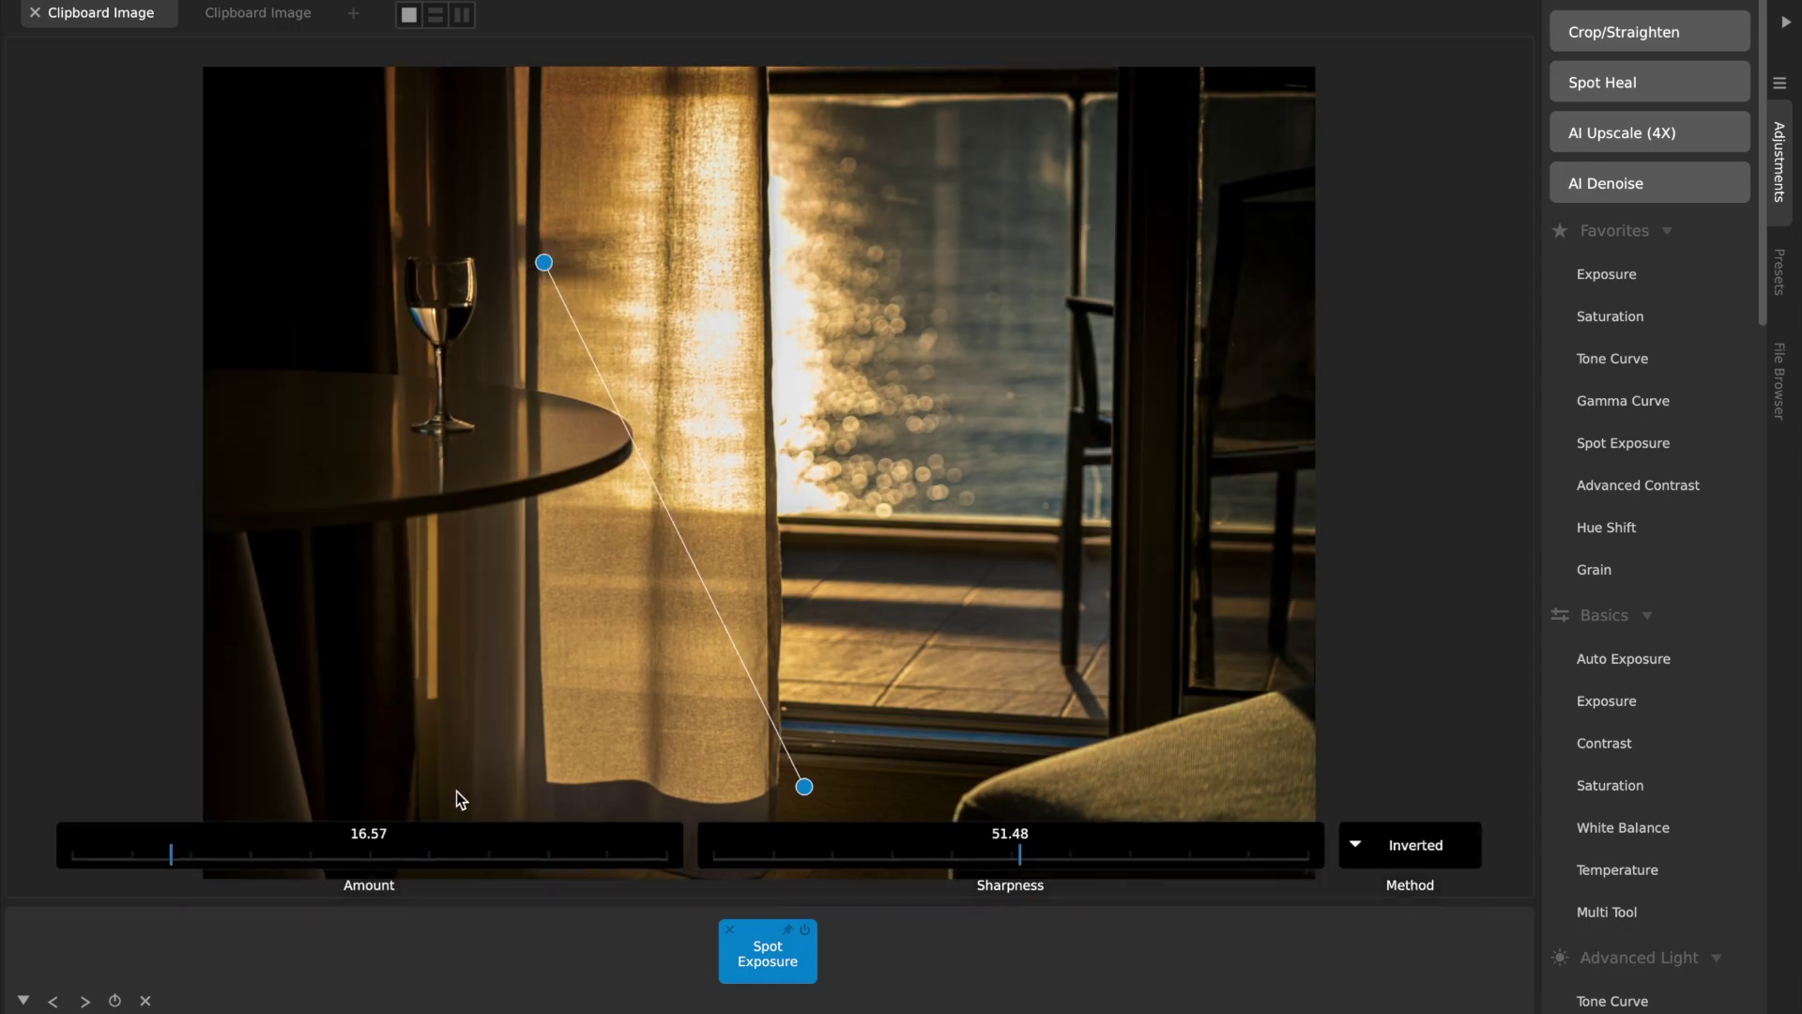
{"action": "left_click_drag", "start_coordinate": [383, 862], "coordinate": [278, 820]}
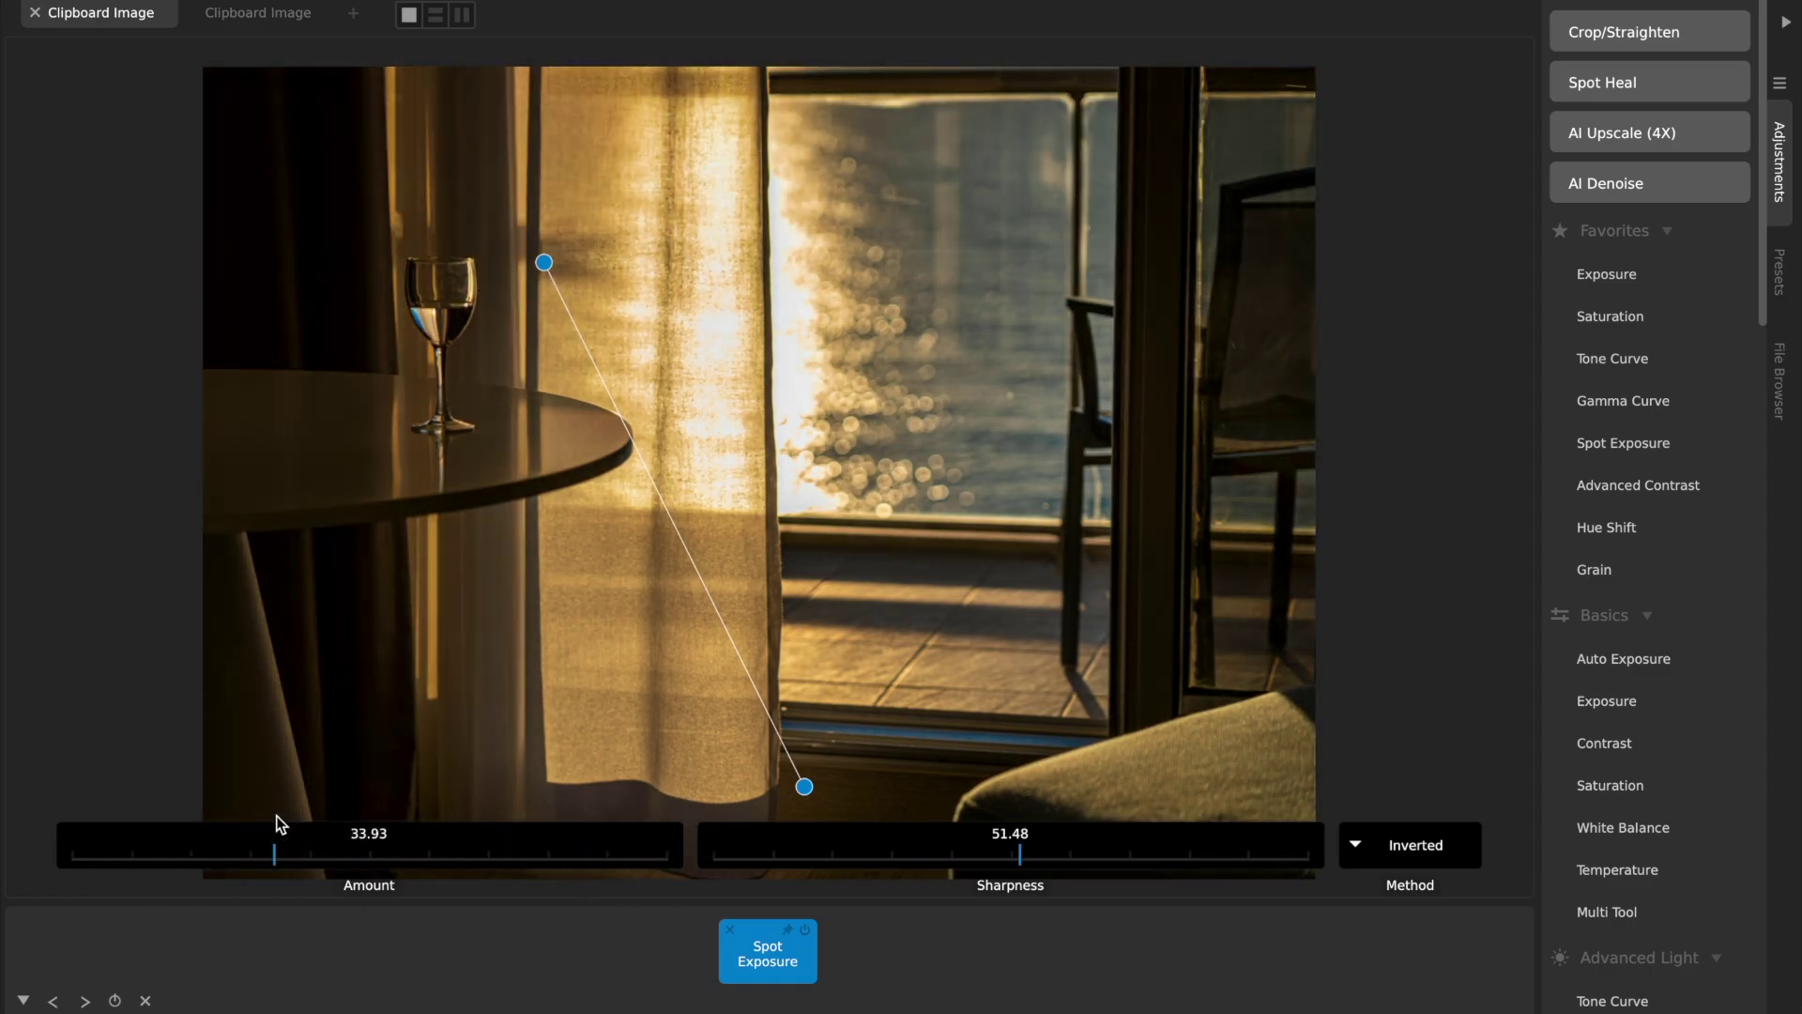
{"action": "left_click", "coordinate": [258, 13]}
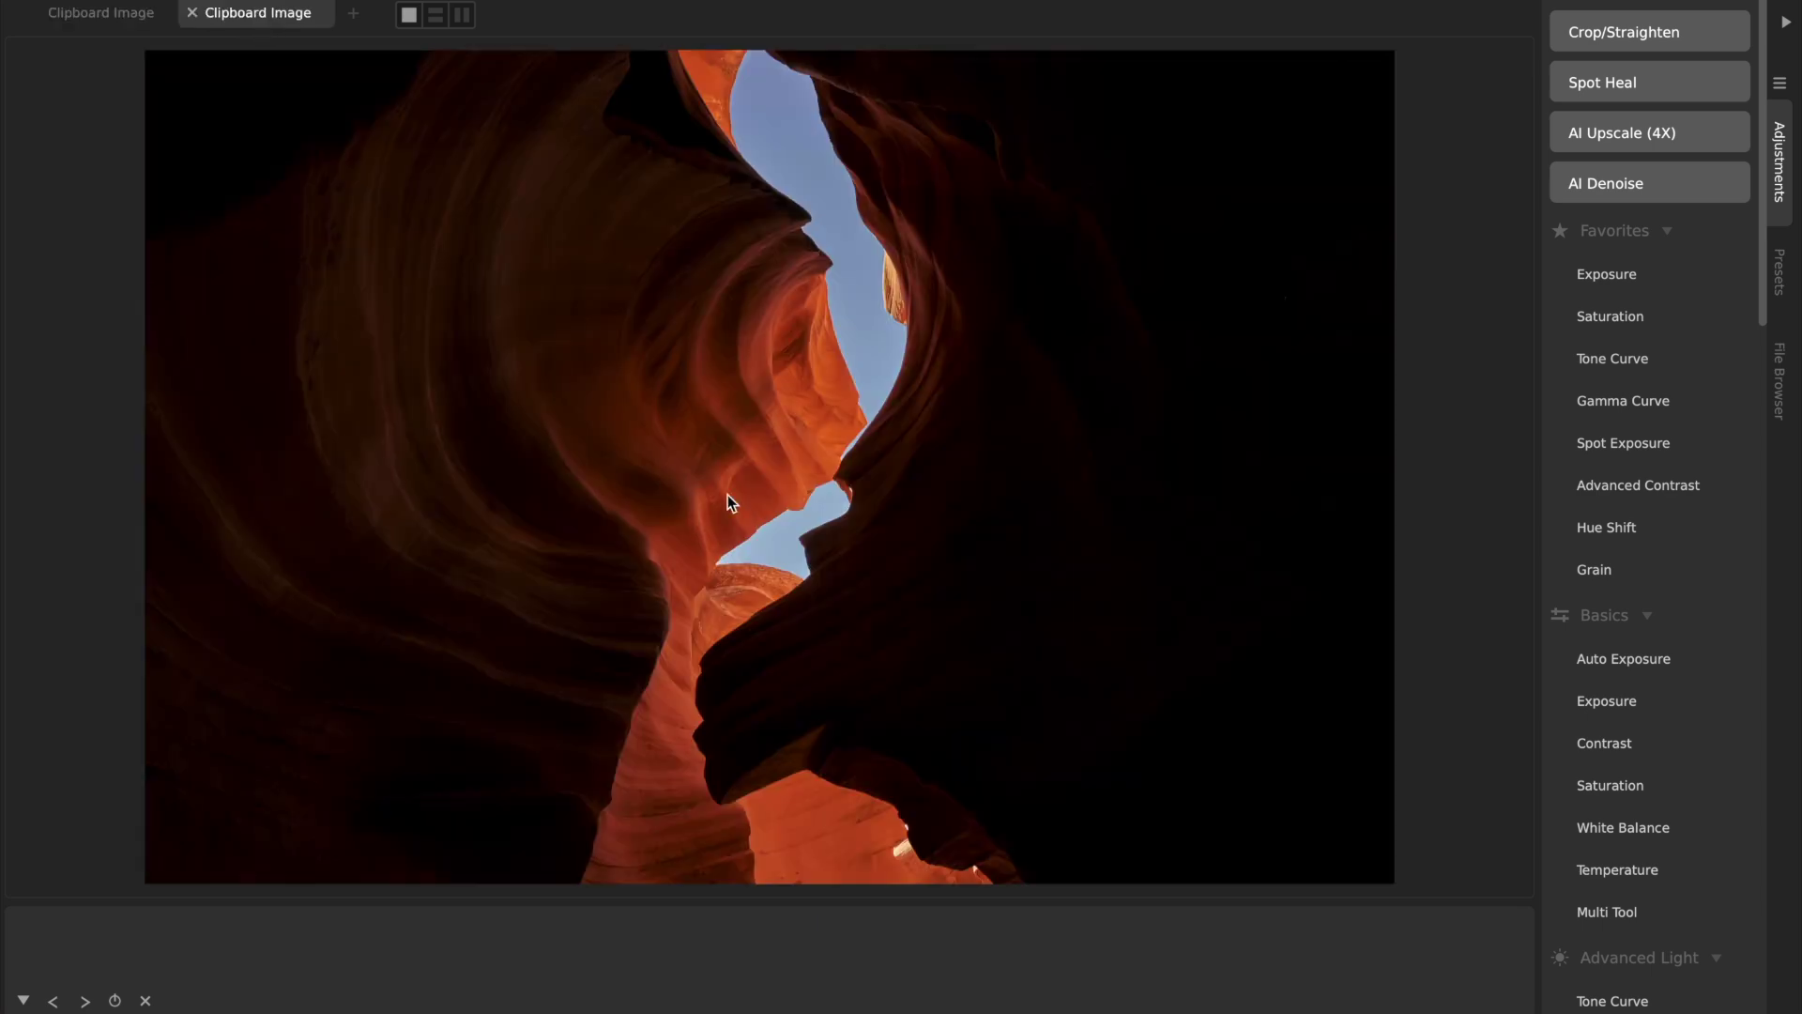
Step: Add a Spot Exposure to the canyon photo on the left wall and increase its amount
{"action": "left_click", "coordinate": [1634, 441]}
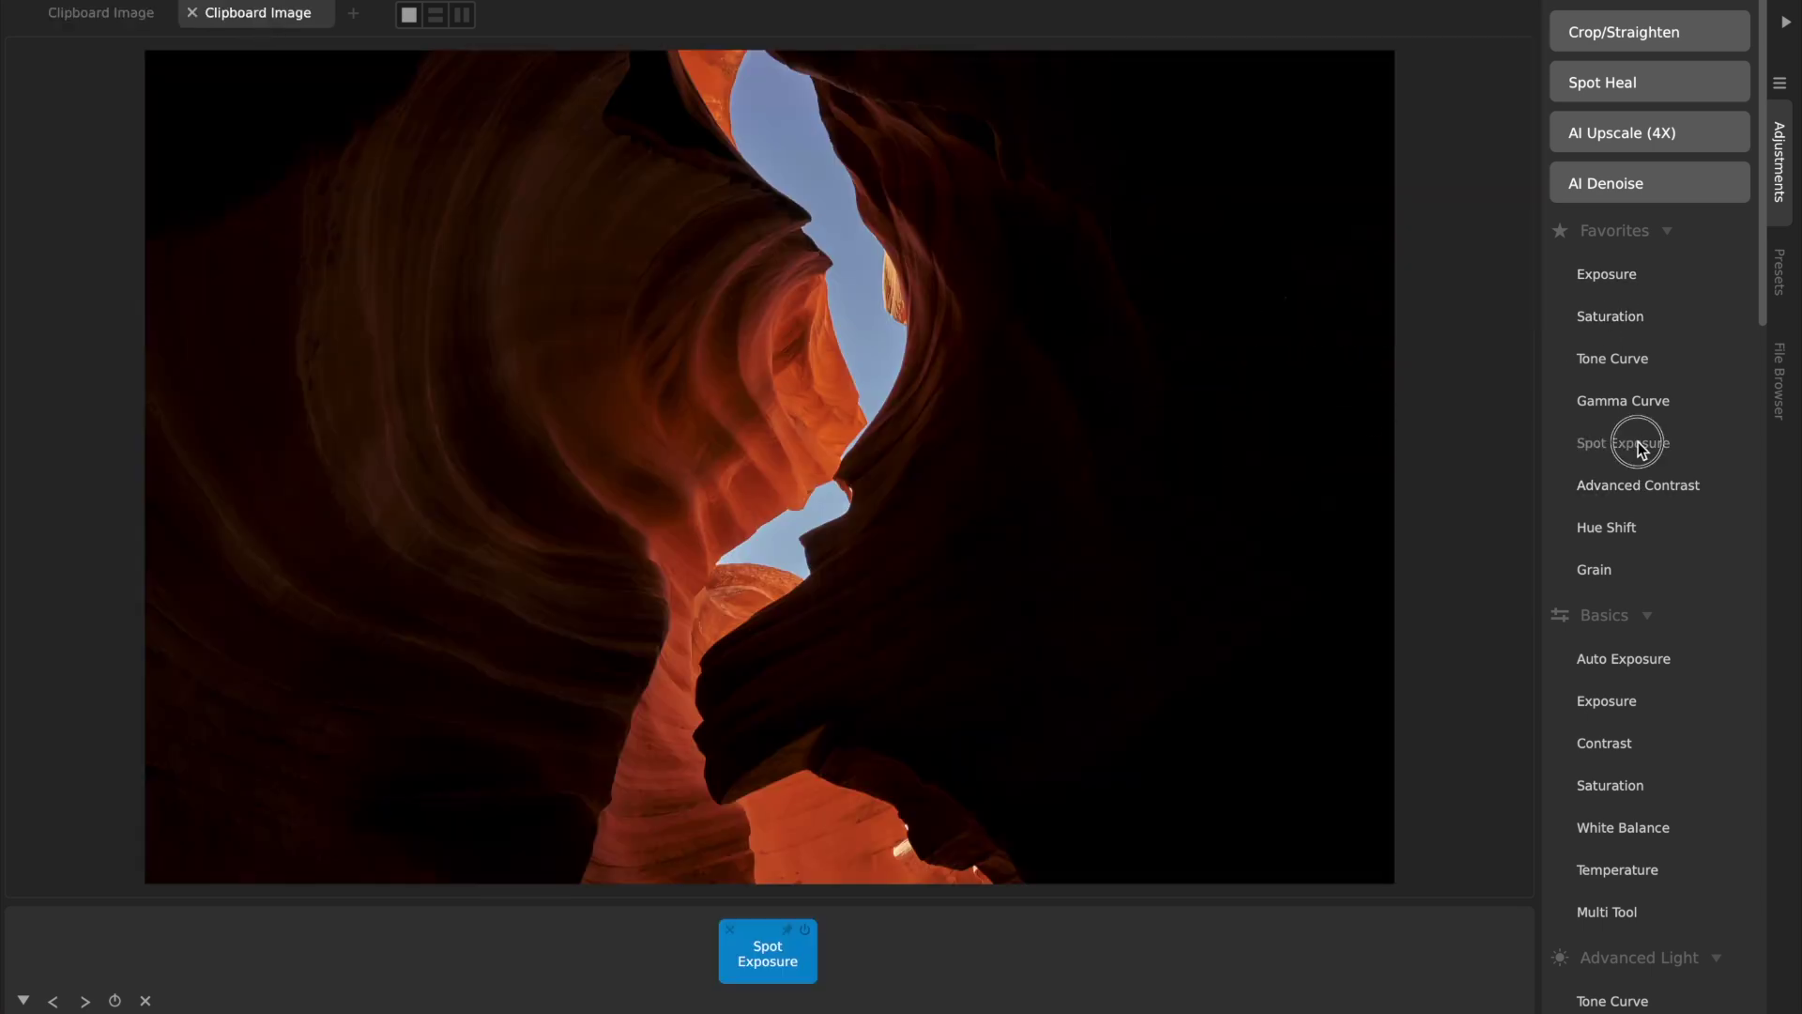
{"action": "left_click_drag", "start_coordinate": [770, 466], "coordinate": [625, 631]}
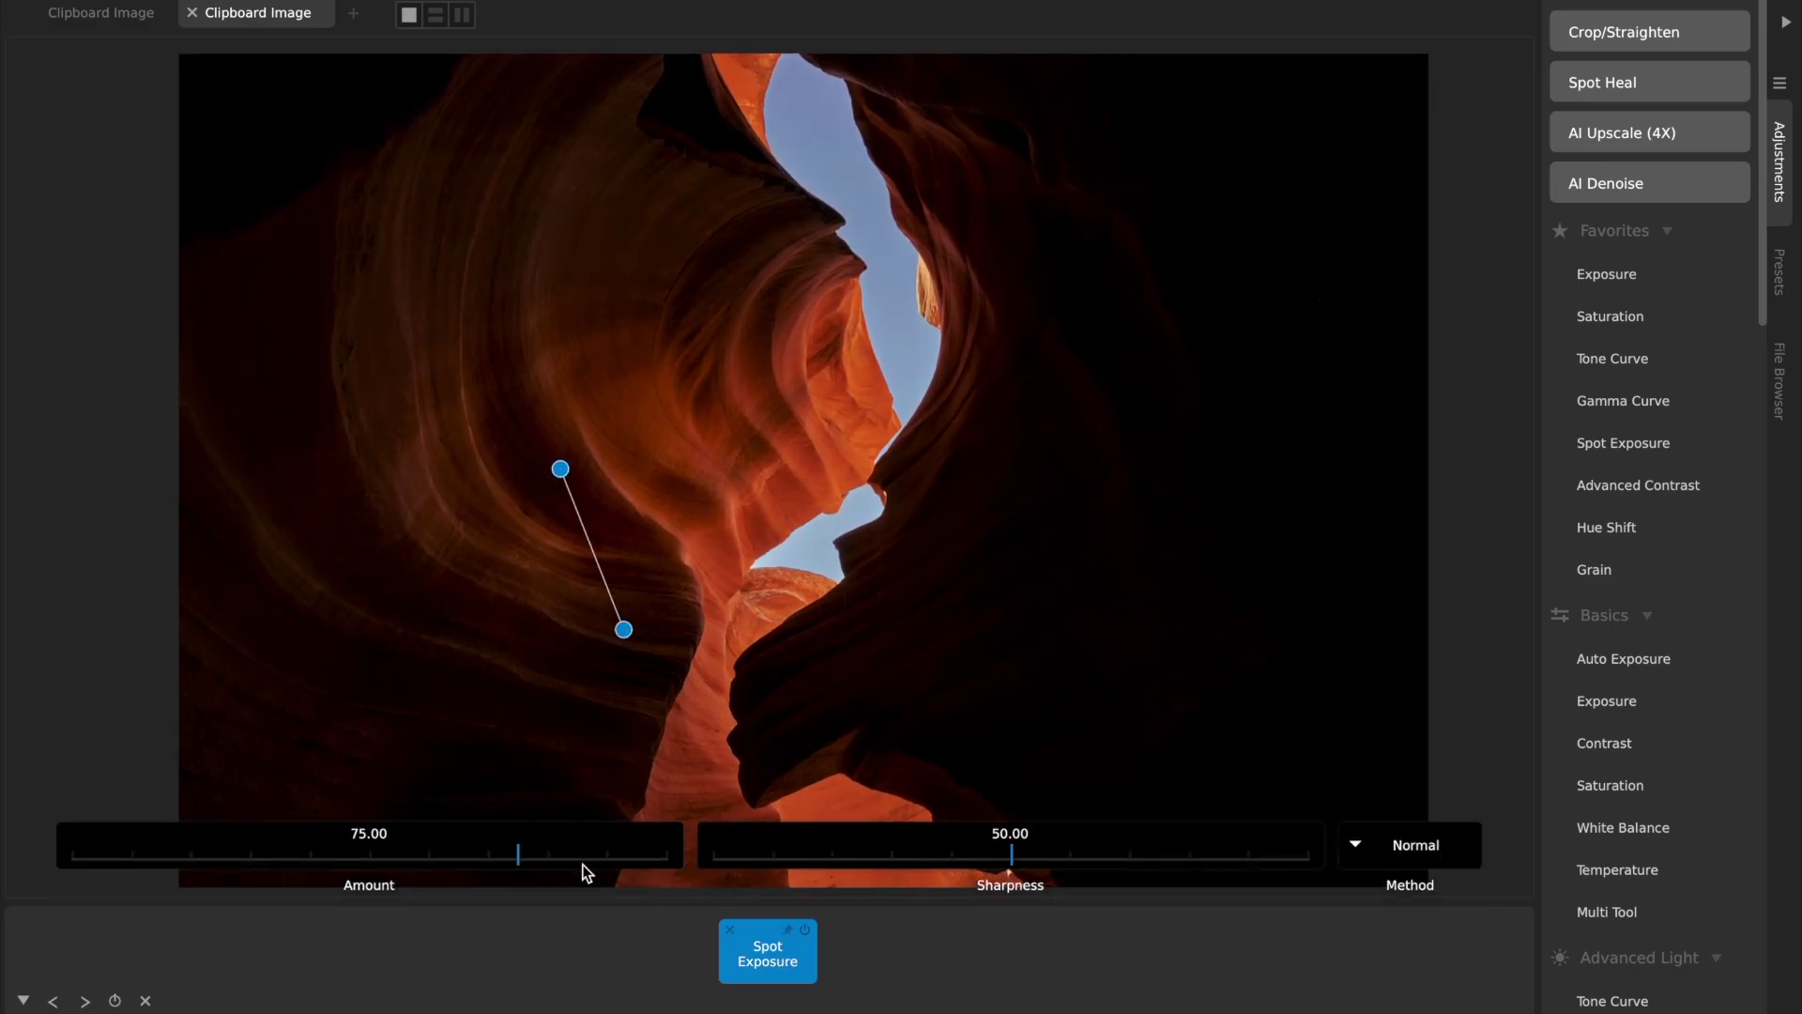
{"action": "left_click_drag", "start_coordinate": [583, 864], "coordinate": [632, 847]}
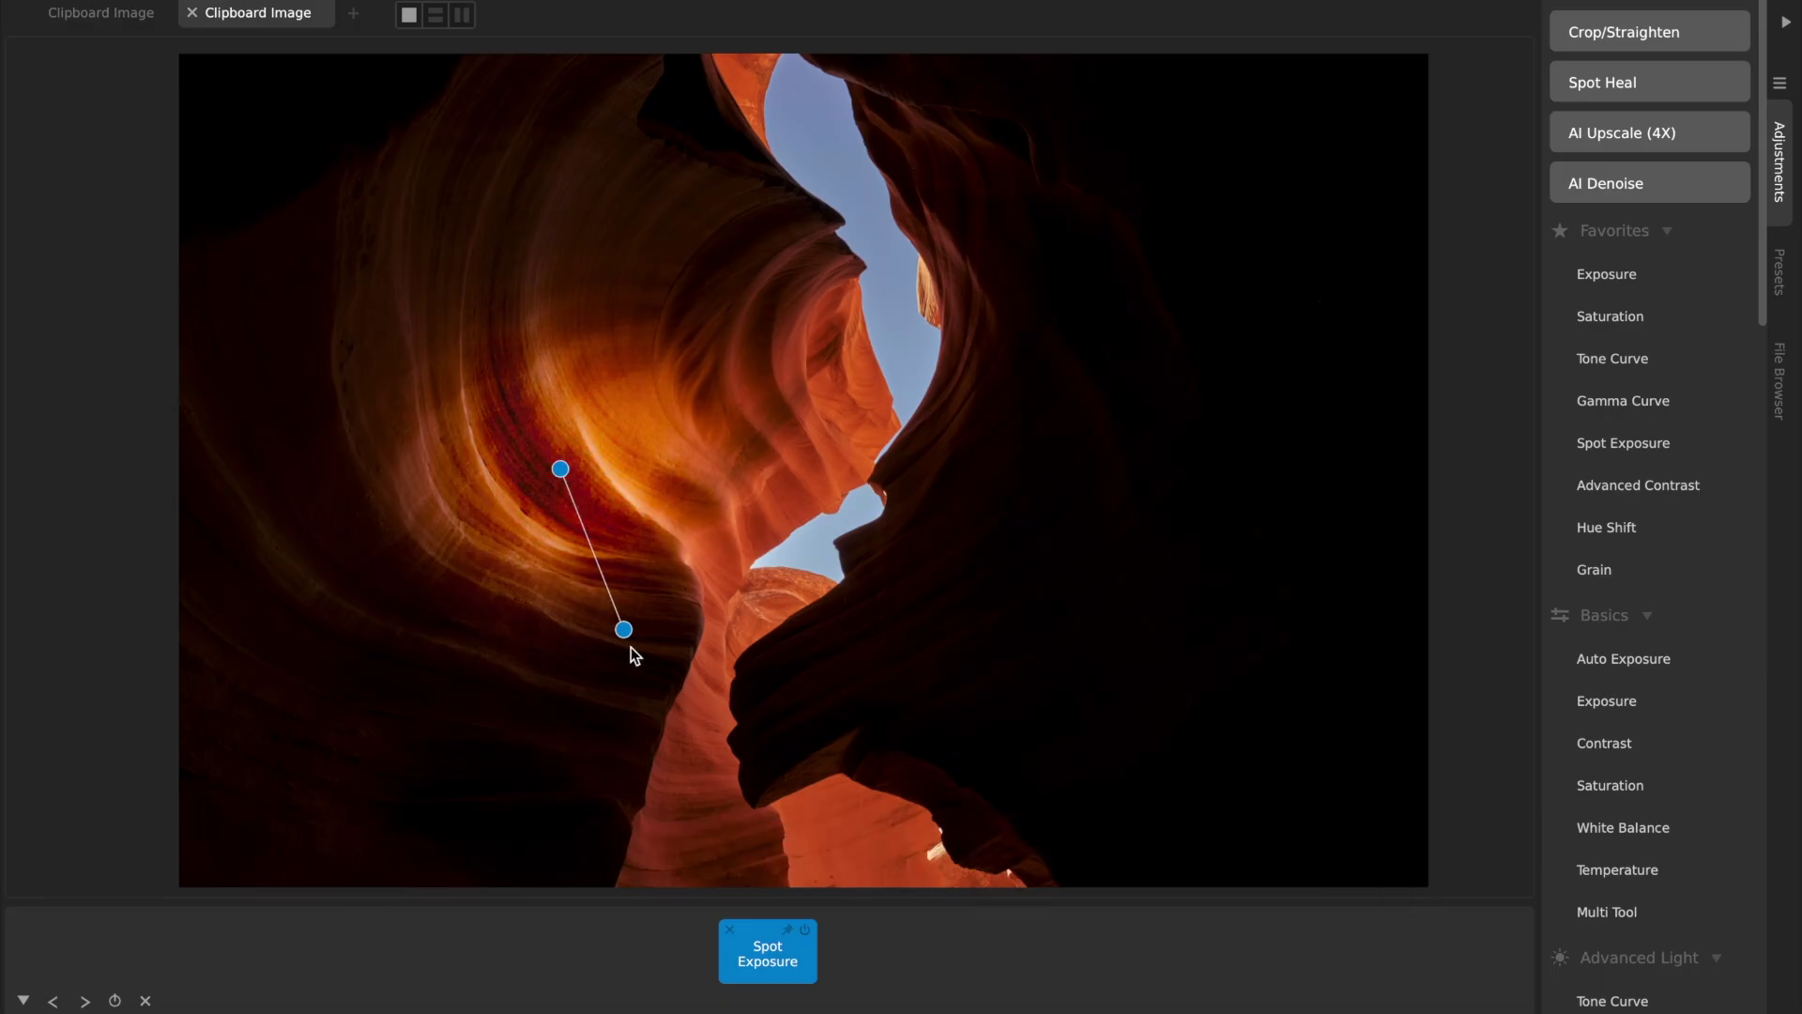
{"action": "left_click_drag", "start_coordinate": [623, 631], "coordinate": [678, 716]}
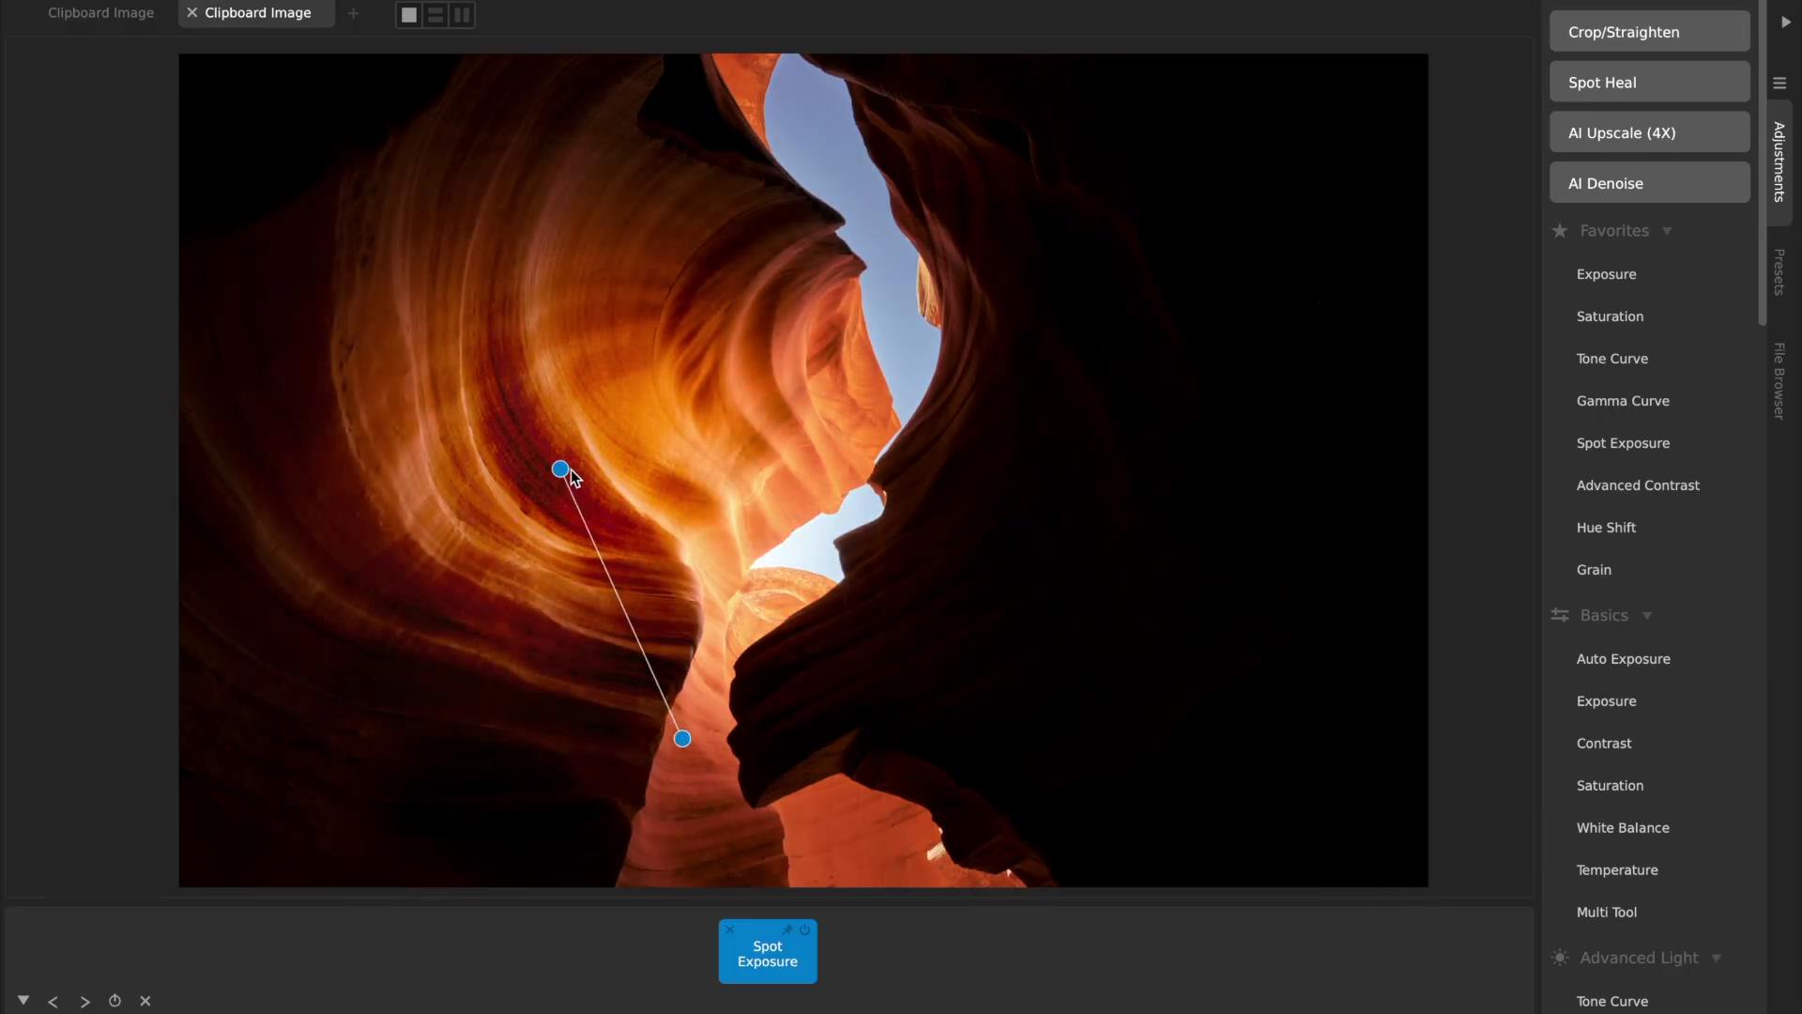
{"action": "left_click_drag", "start_coordinate": [560, 468], "coordinate": [451, 303]}
{"action": "left_click_drag", "start_coordinate": [721, 171], "coordinate": [633, 511]}
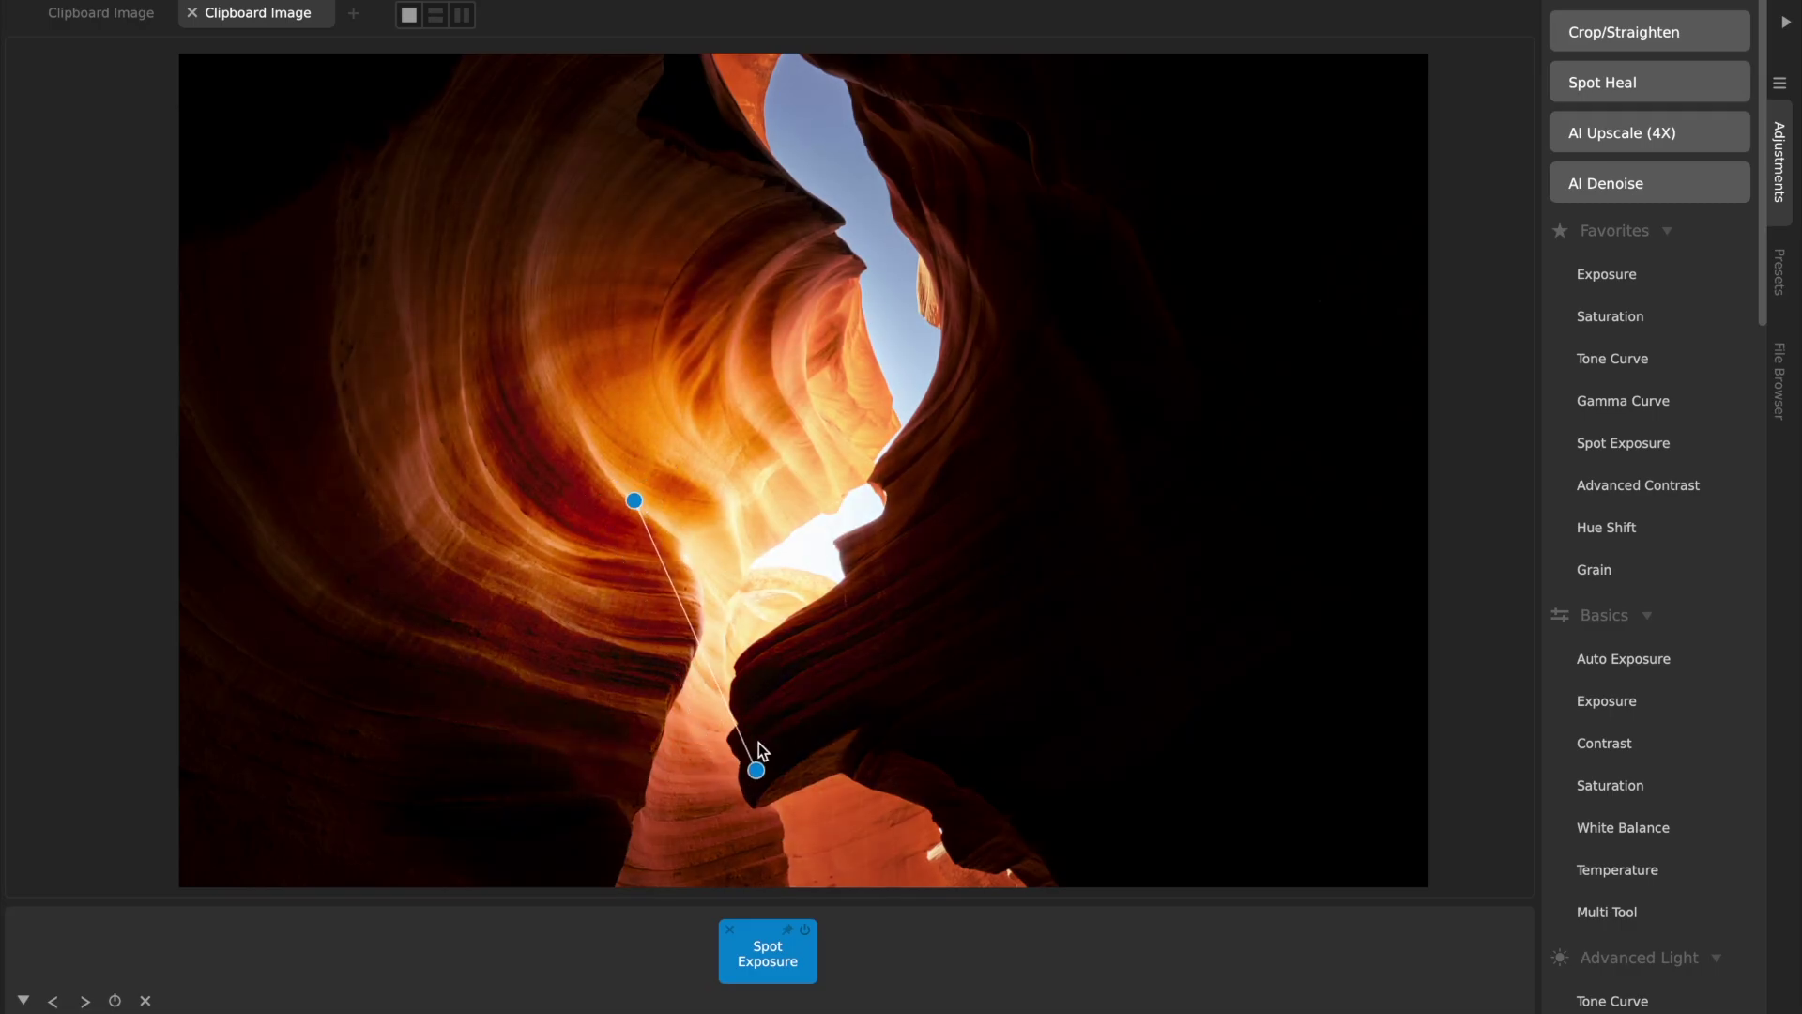
Step: Move the spot onto the central wall by the sky gap and set Amount to about 84.81
{"action": "left_click_drag", "start_coordinate": [757, 768], "coordinate": [900, 614]}
{"action": "left_click_drag", "start_coordinate": [632, 503], "coordinate": [730, 327]}
{"action": "left_click_drag", "start_coordinate": [1003, 439], "coordinate": [899, 512]}
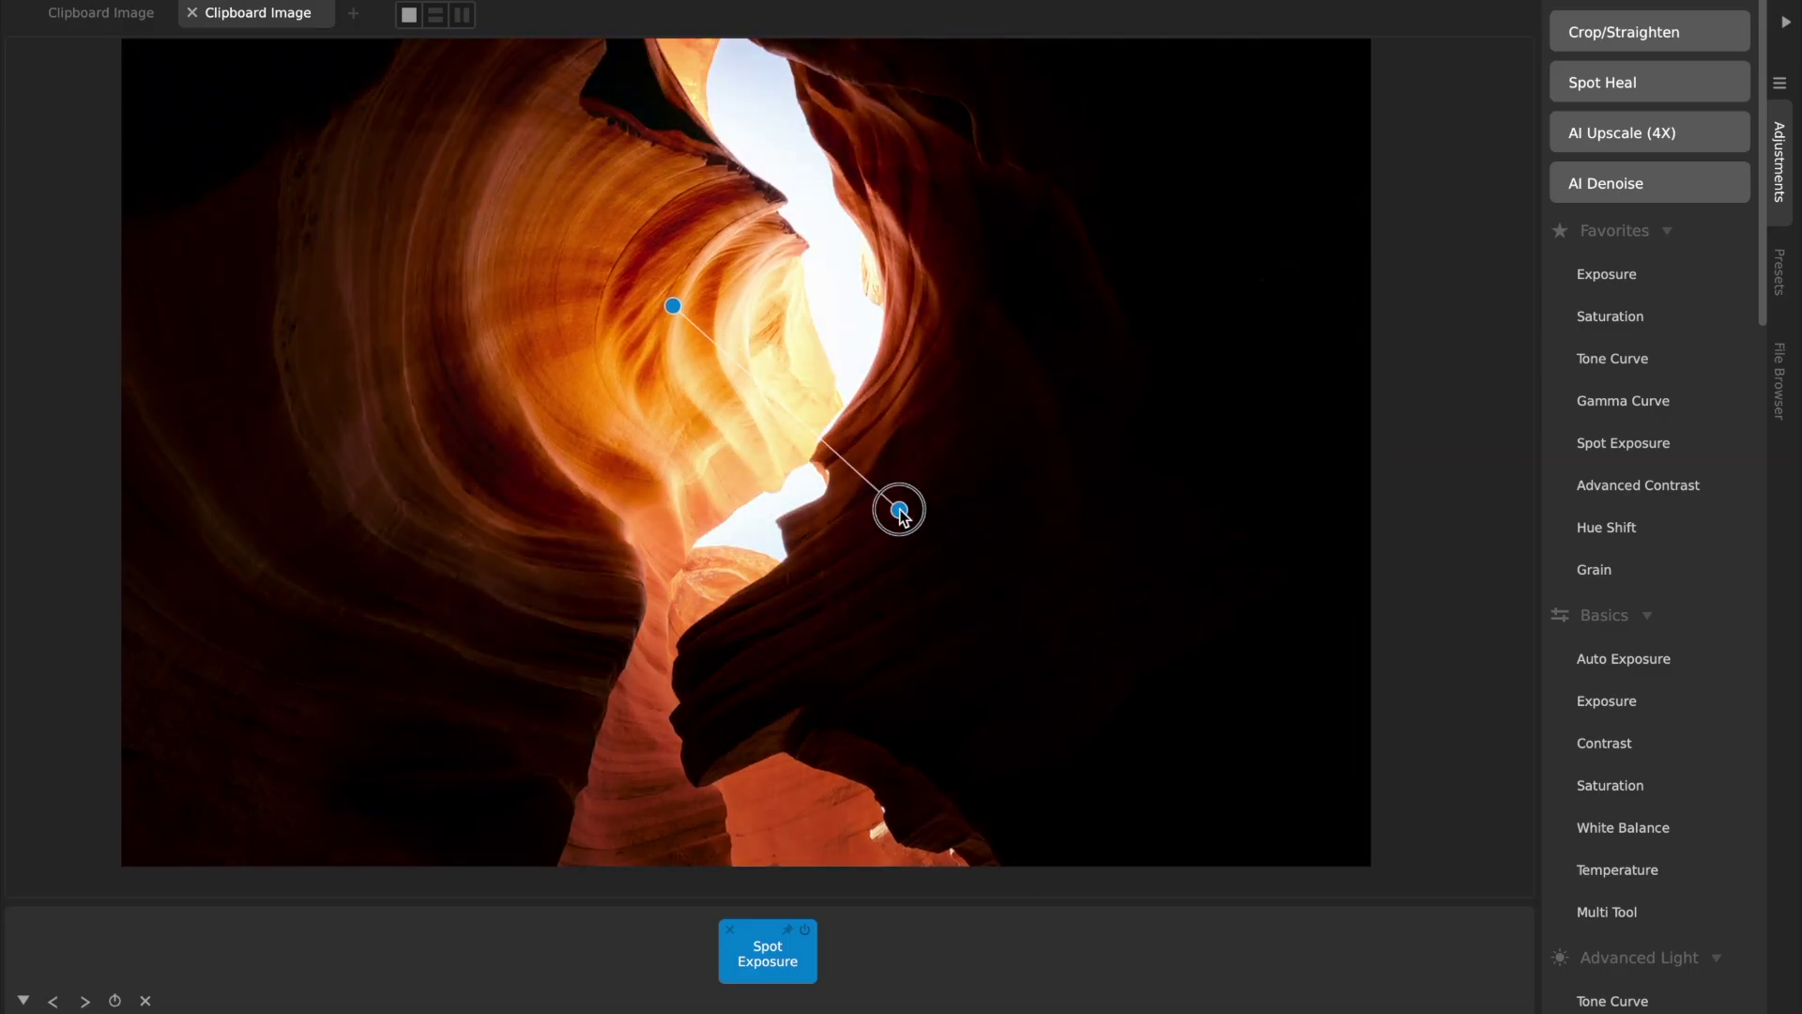
{"action": "left_click_drag", "start_coordinate": [930, 386], "coordinate": [930, 394]}
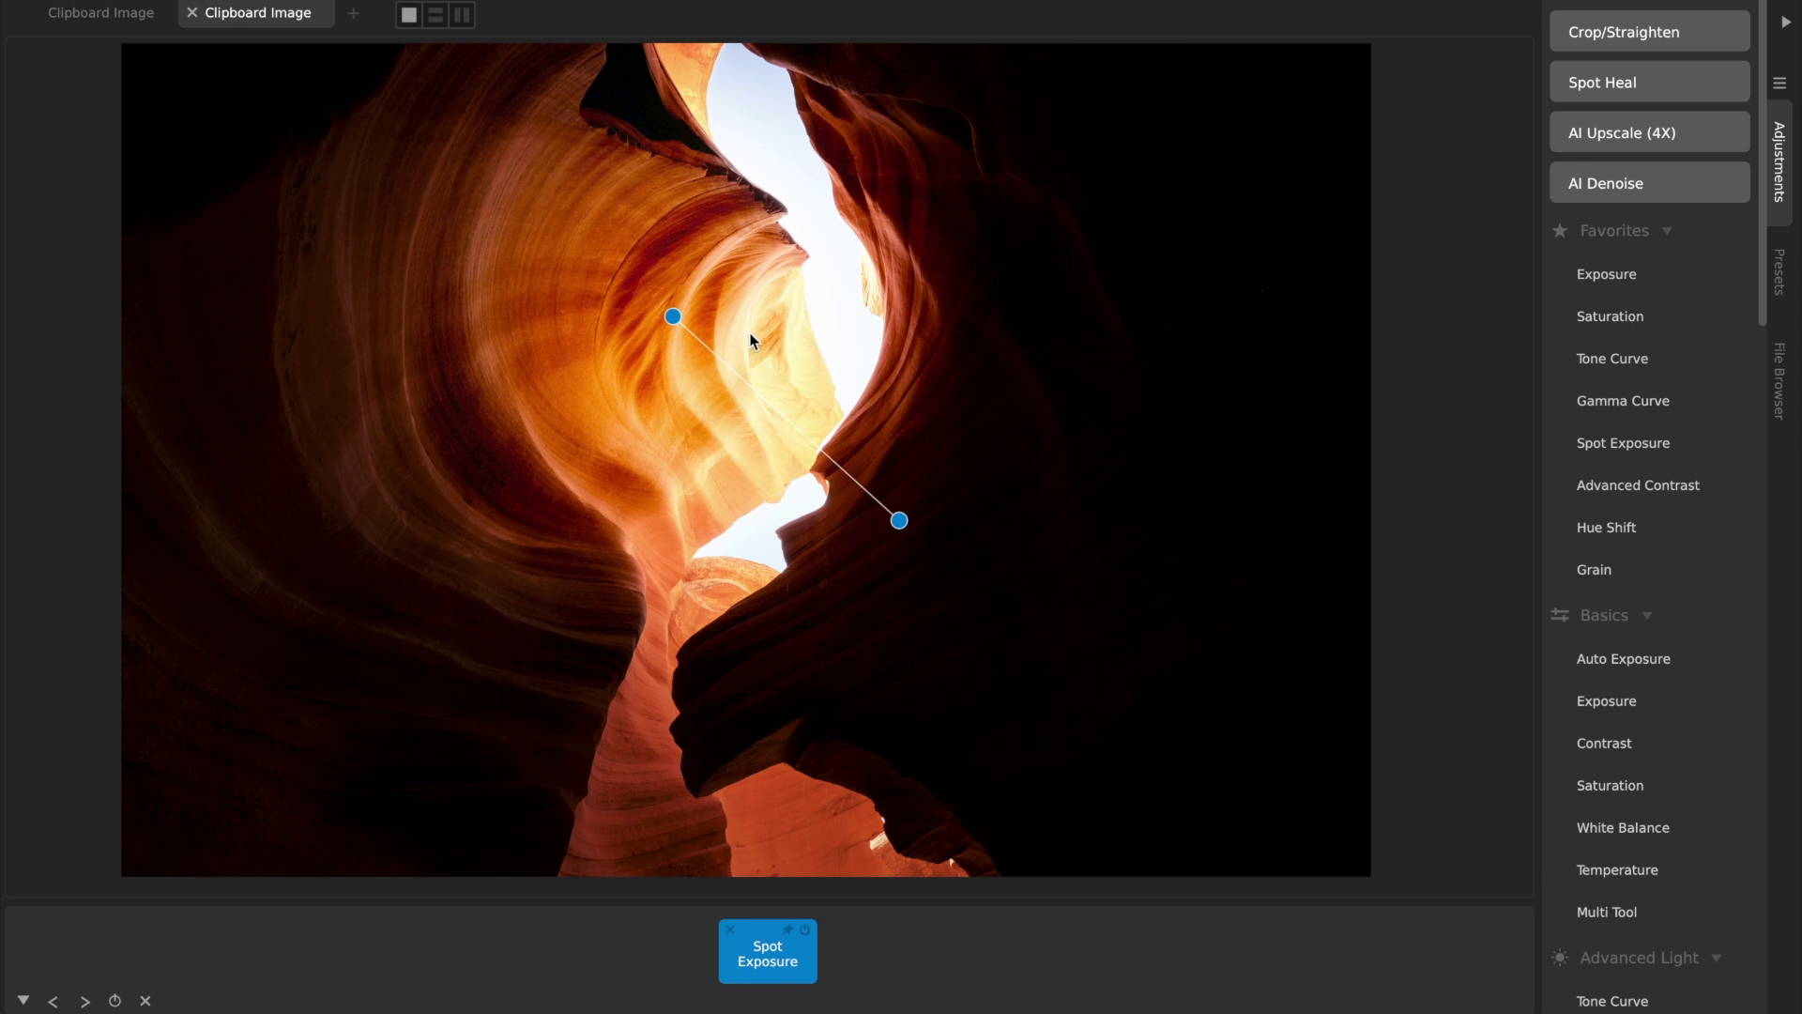
{"action": "mouse_move", "coordinate": [646, 929]}
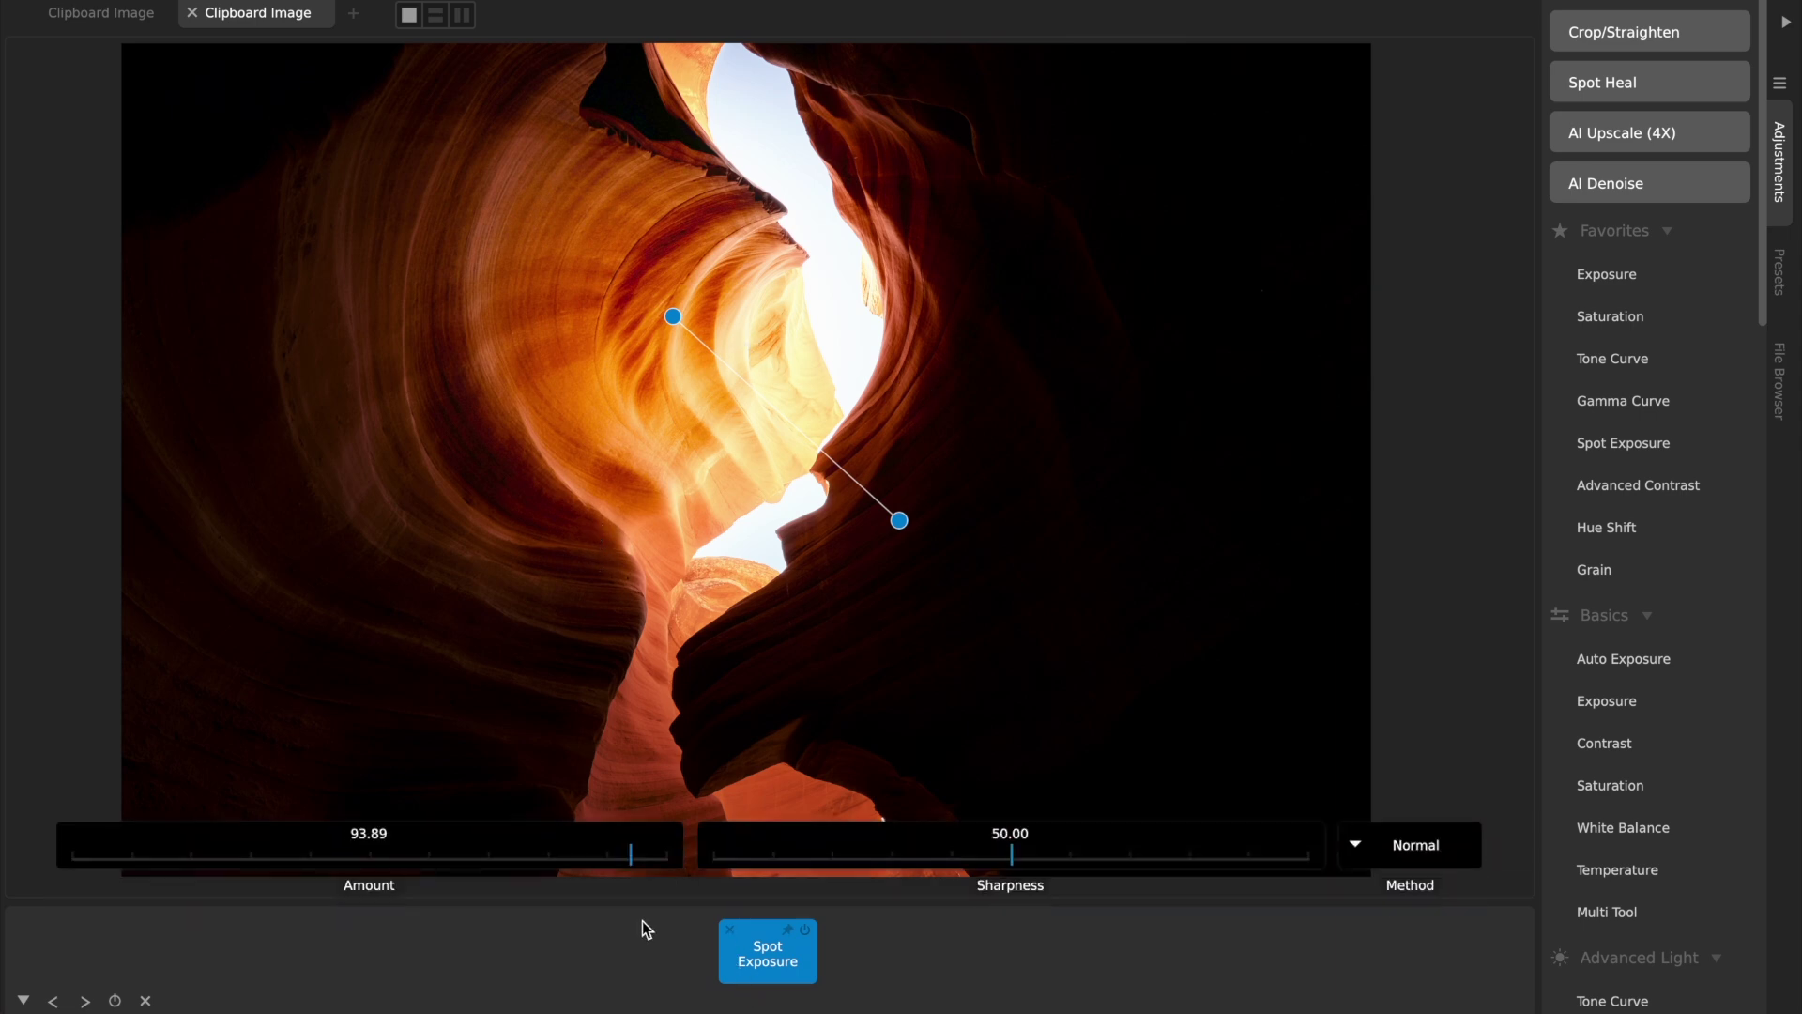
{"action": "left_click_drag", "start_coordinate": [604, 857], "coordinate": [574, 882]}
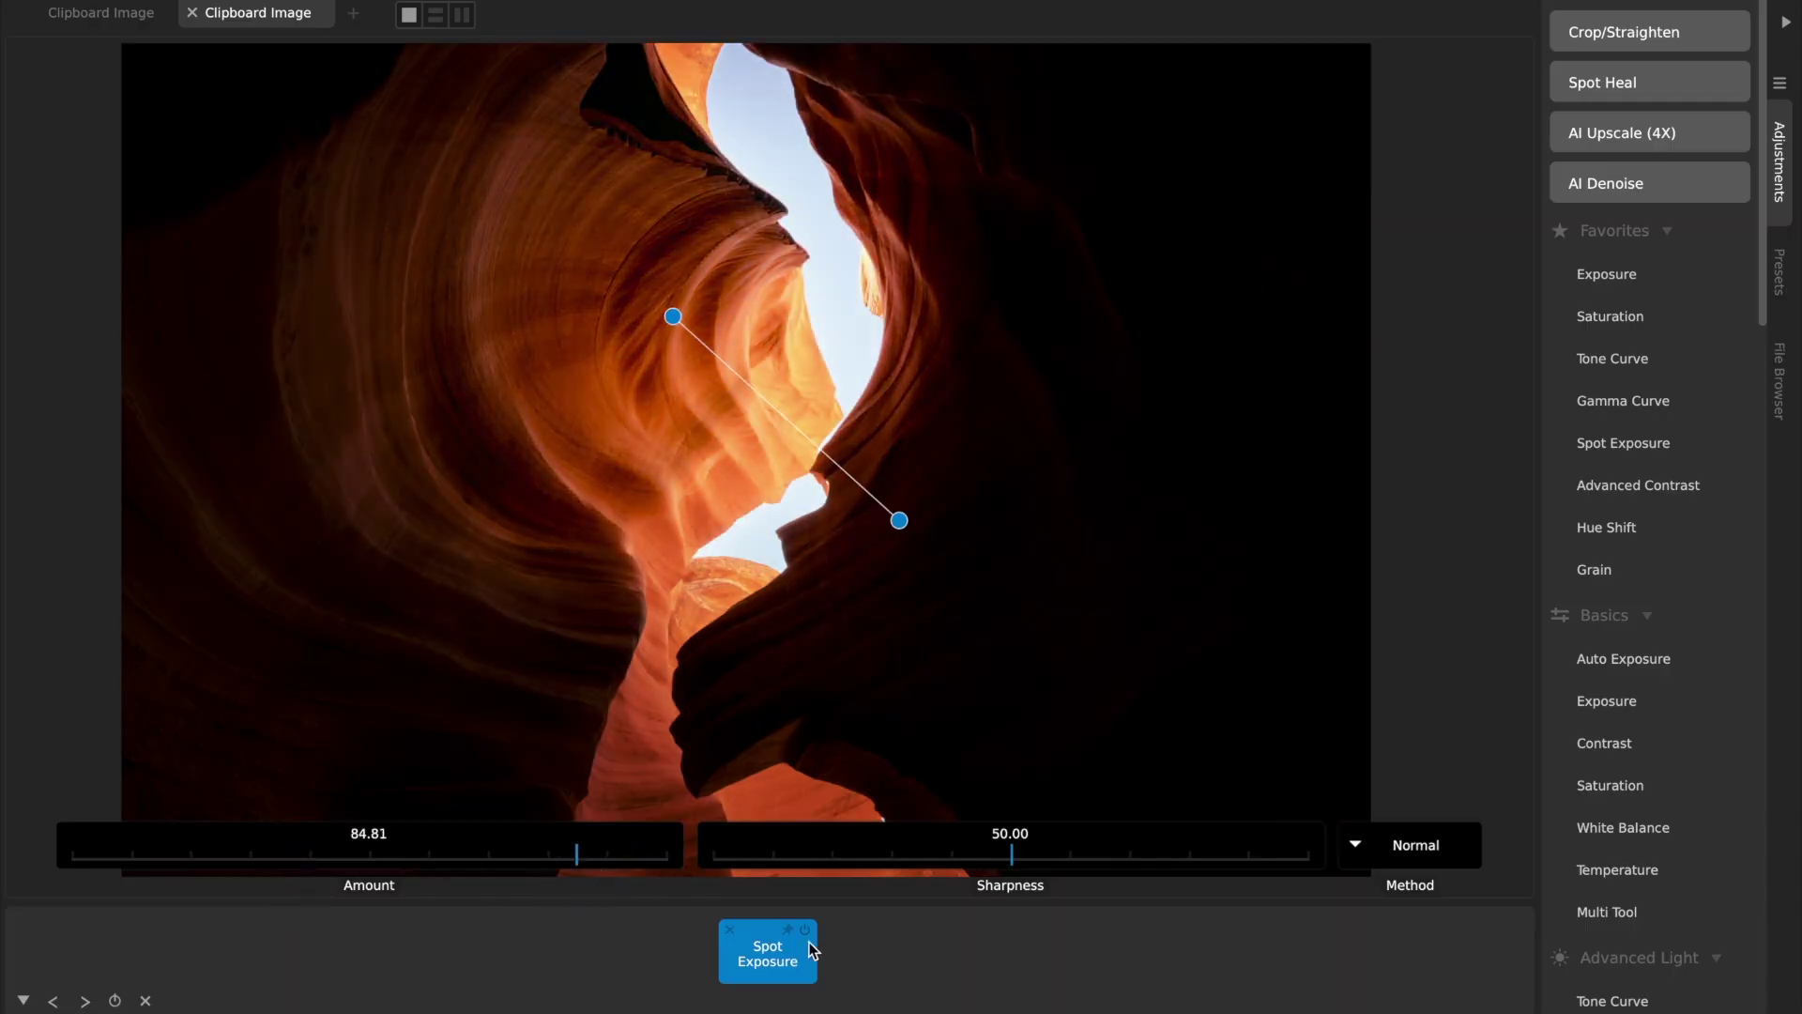
{"action": "left_click", "coordinate": [727, 966]}
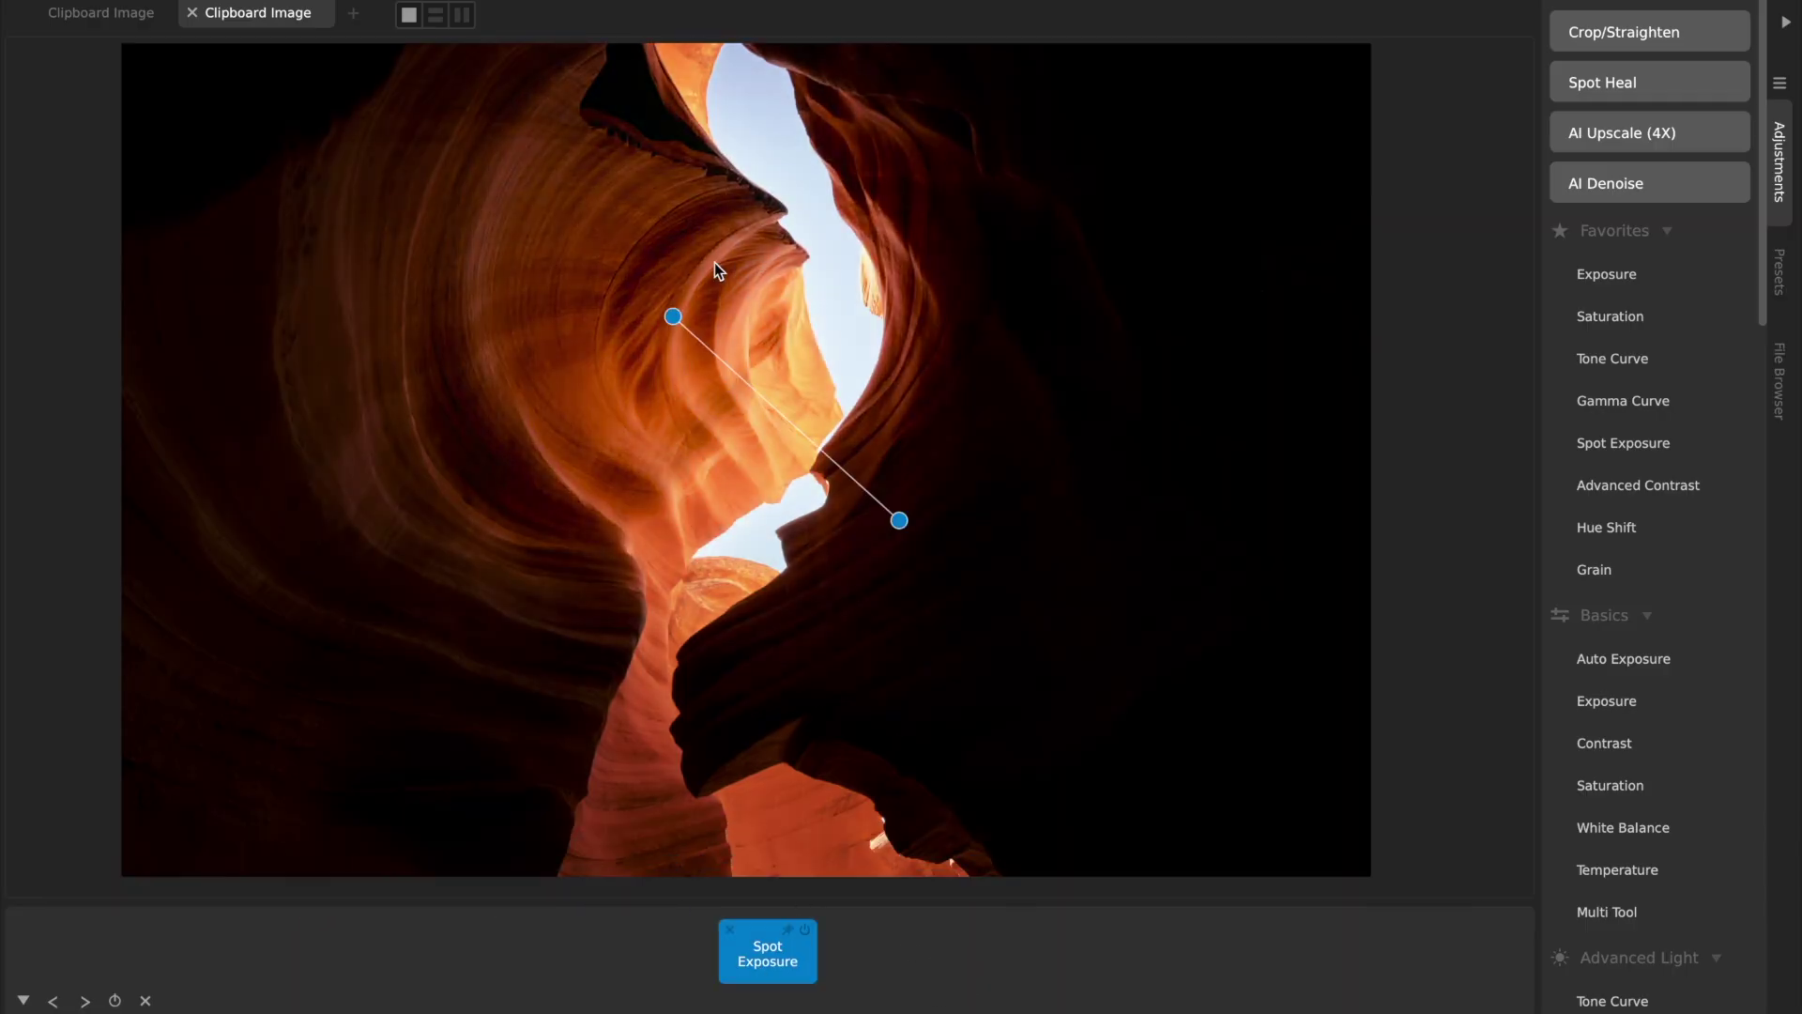
Step: Shift the first spot to the upper-left wall and add a second spot on the lower wall, amount about 84
{"action": "left_click_drag", "start_coordinate": [673, 316], "coordinate": [404, 277]}
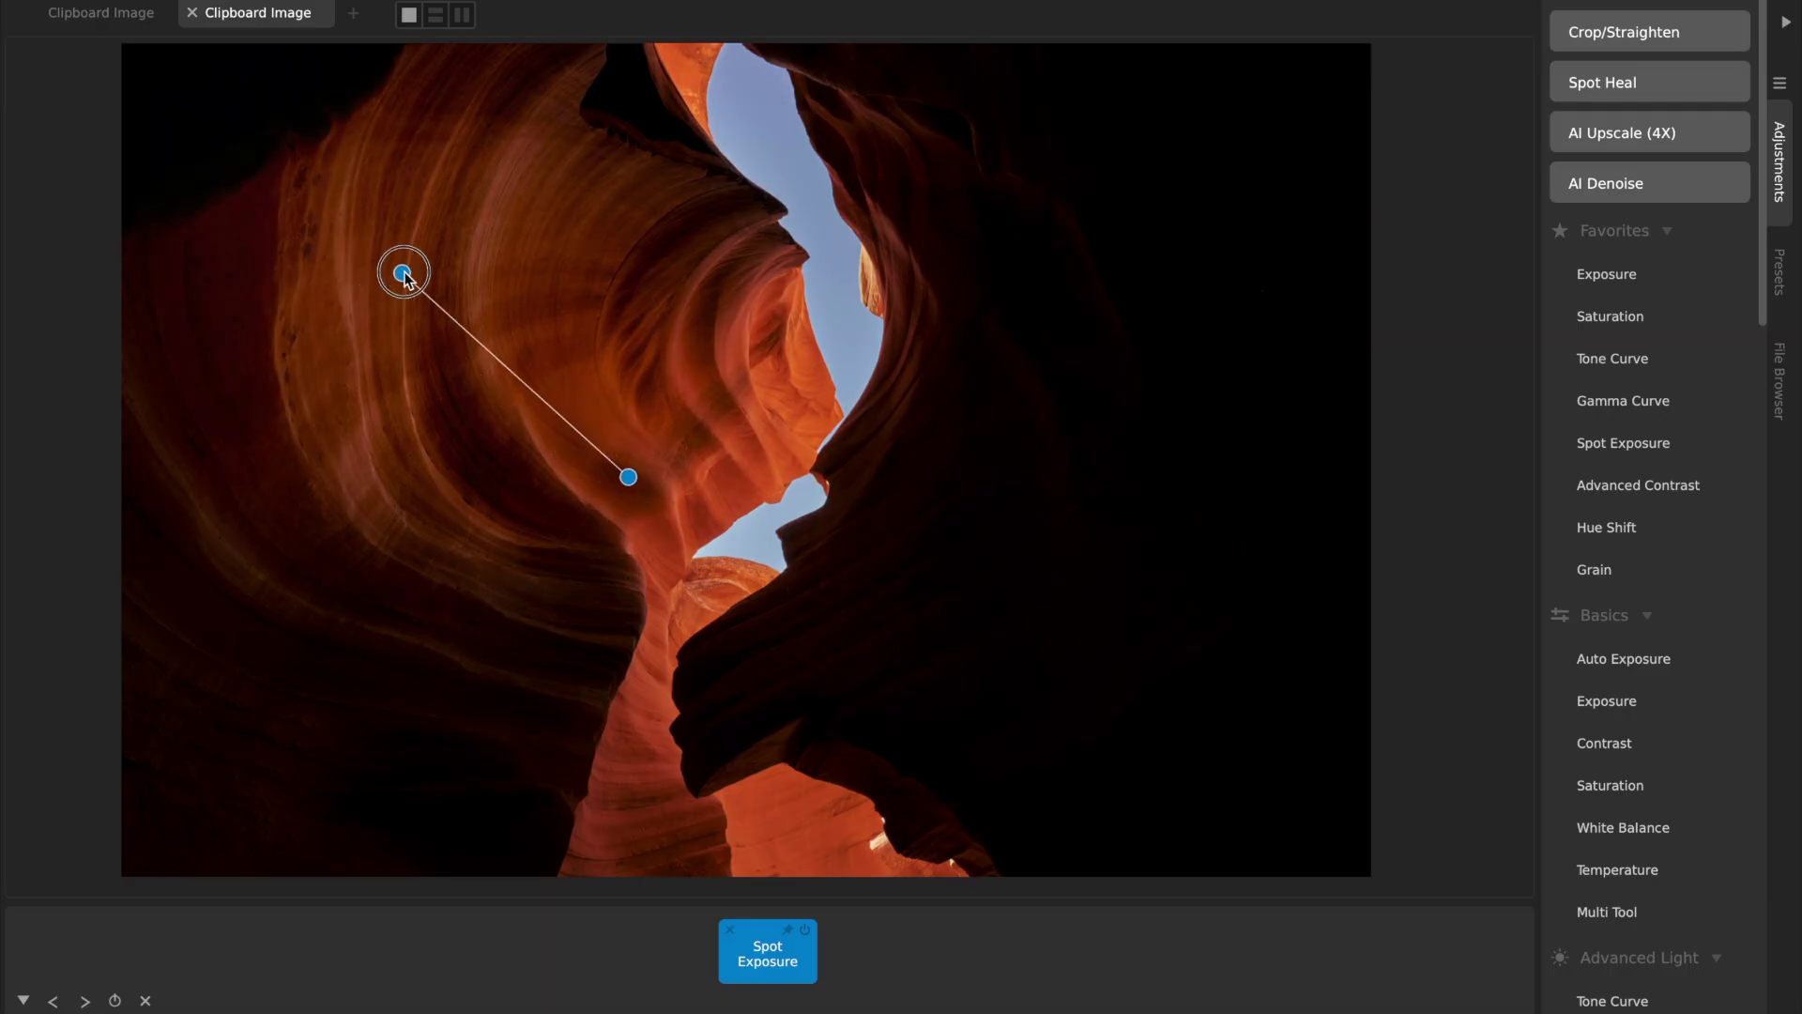
{"action": "left_click", "coordinate": [1611, 439]}
{"action": "left_click_drag", "start_coordinate": [756, 460], "coordinate": [890, 788]}
{"action": "left_click_drag", "start_coordinate": [519, 854], "coordinate": [574, 853]}
{"action": "left_click", "coordinate": [972, 952]}
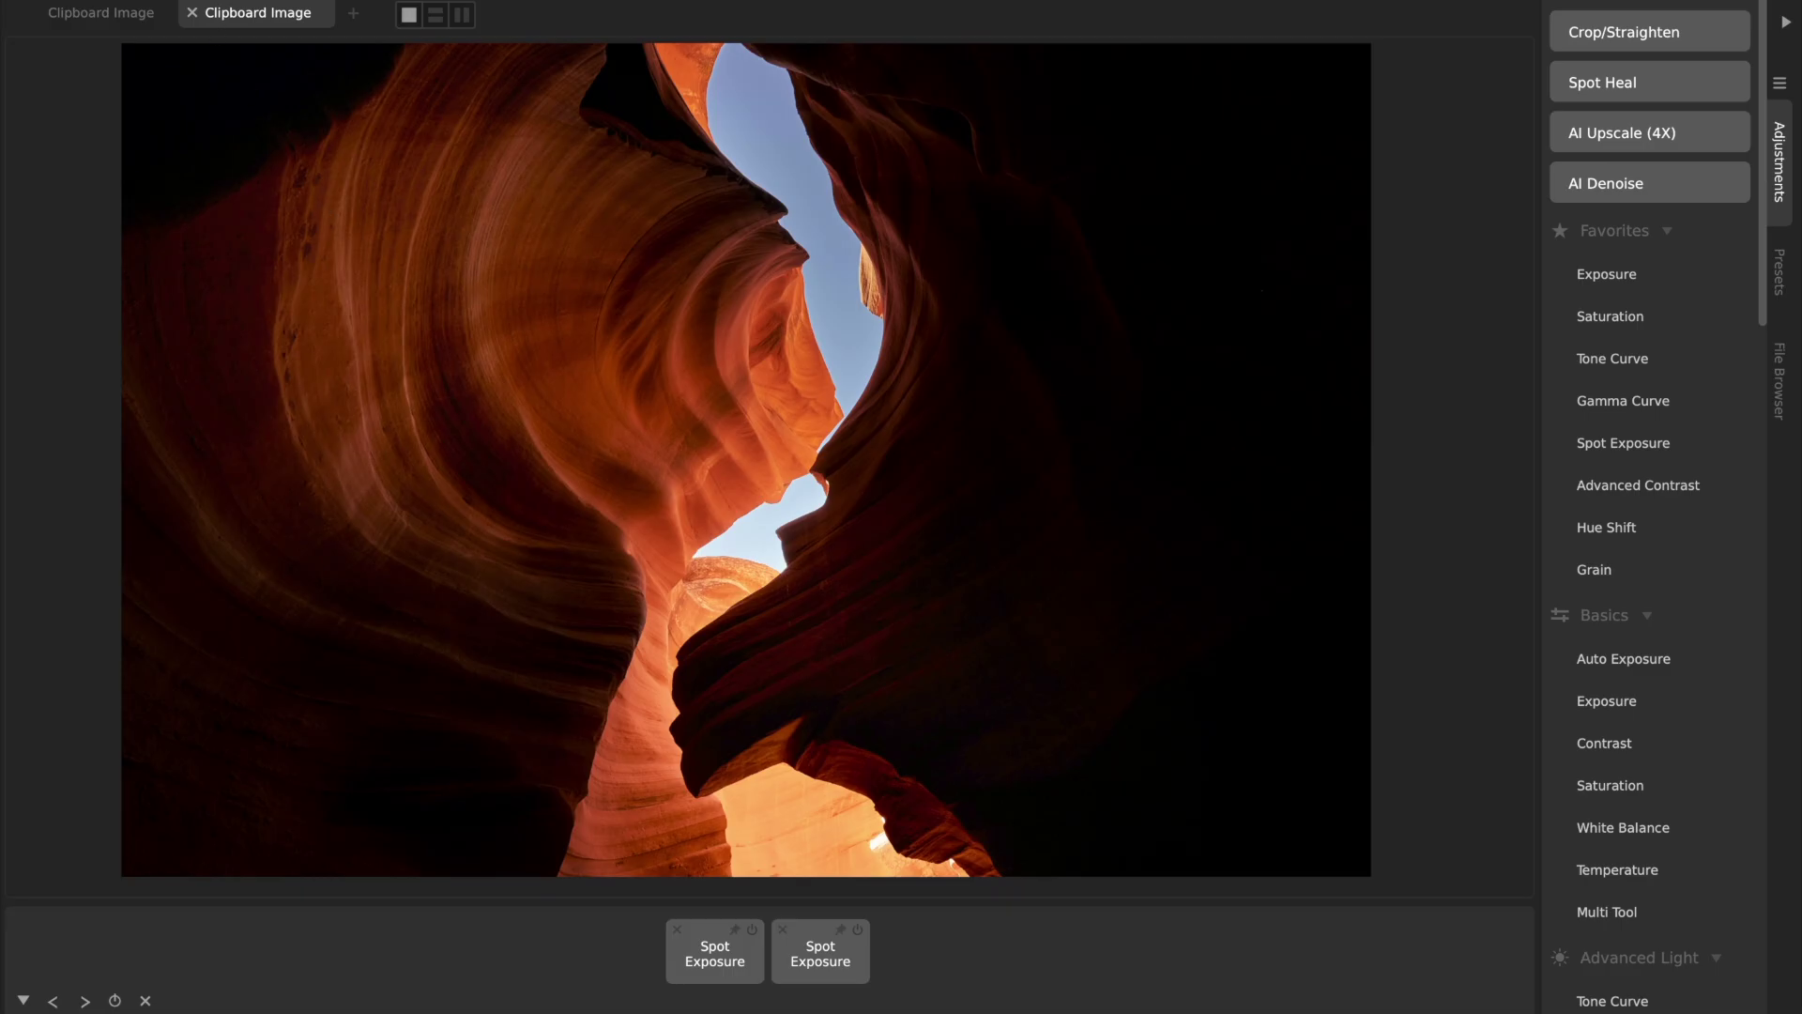
{"action": "left_click", "coordinate": [206, 0]}
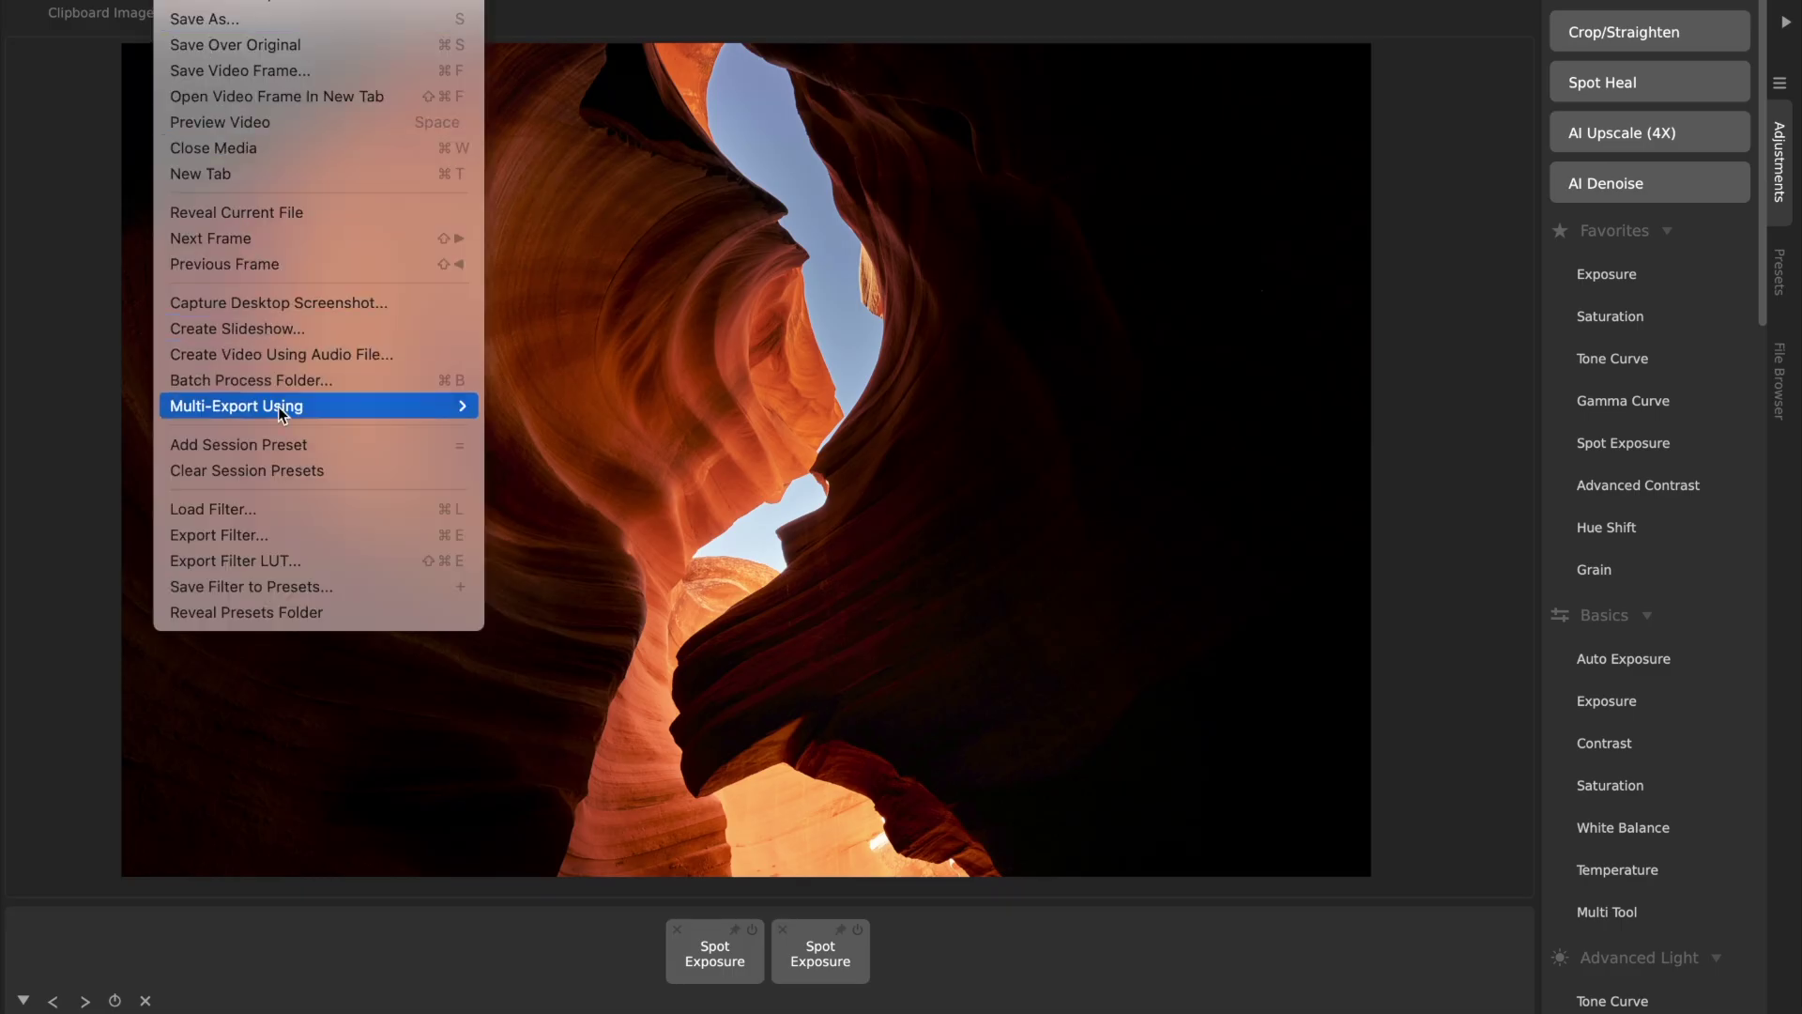
{"action": "mouse_move", "coordinate": [302, 413]}
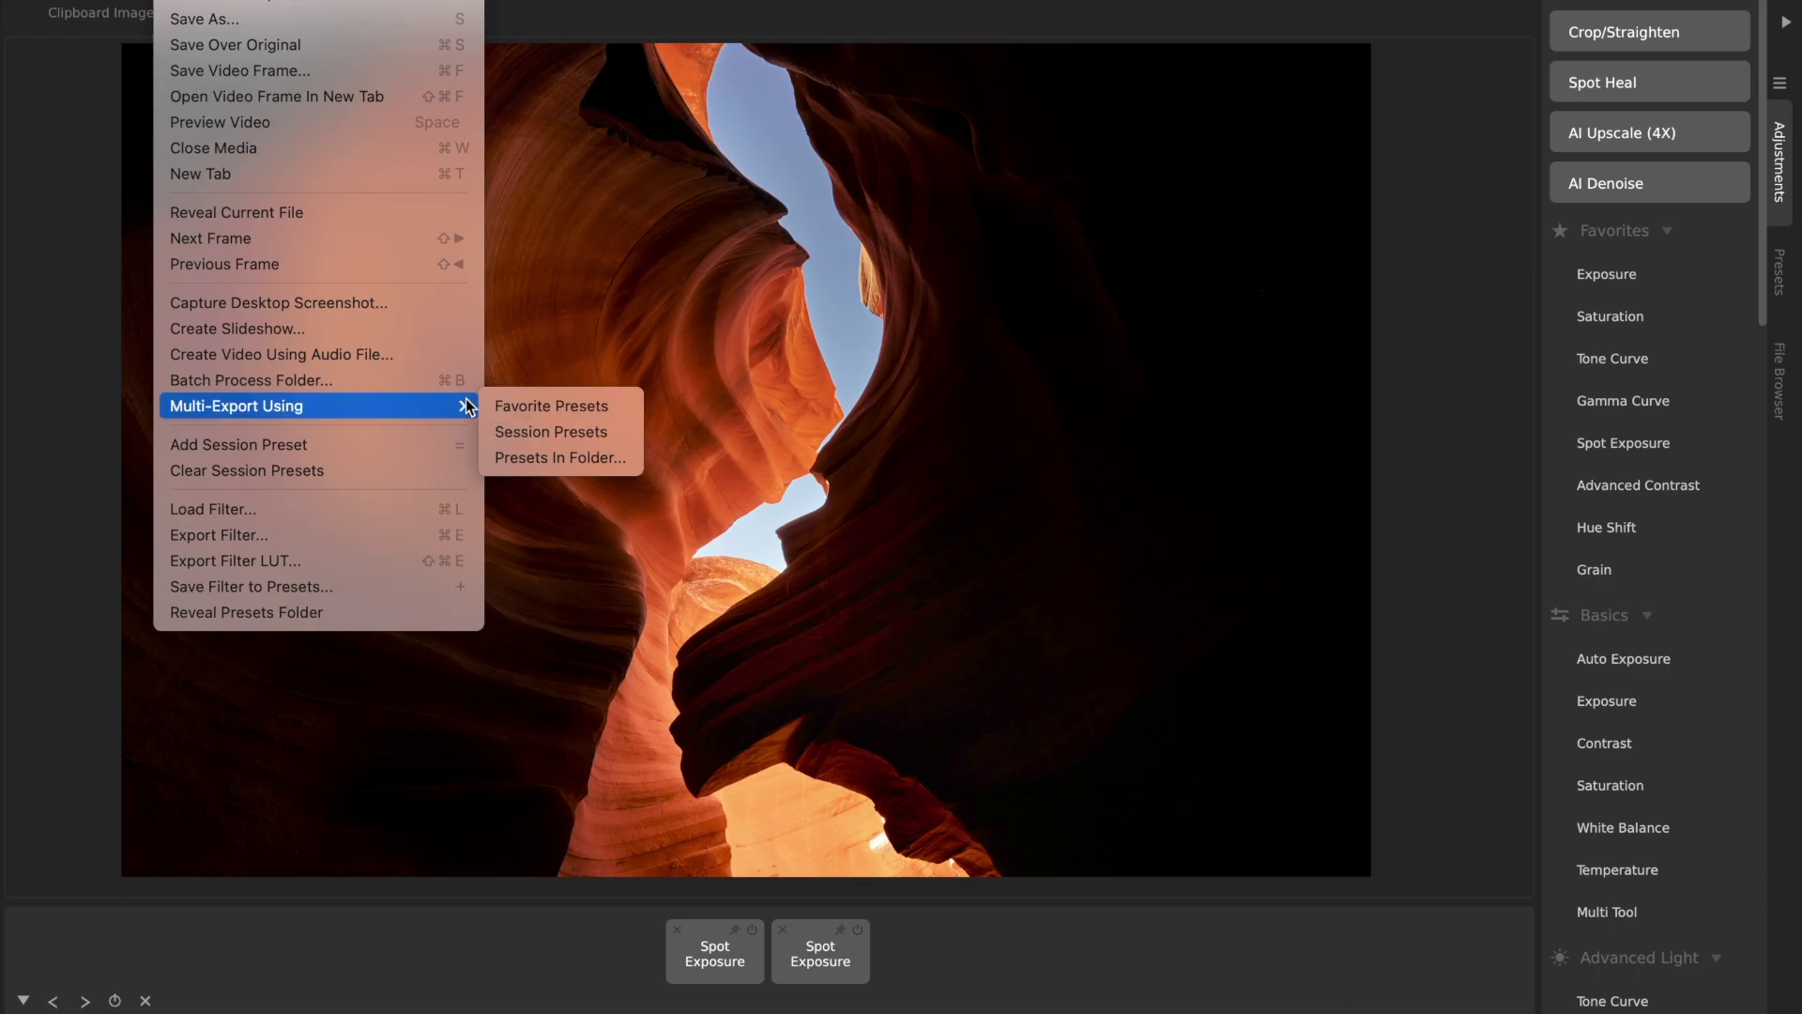
{"action": "left_click", "coordinate": [662, 295]}
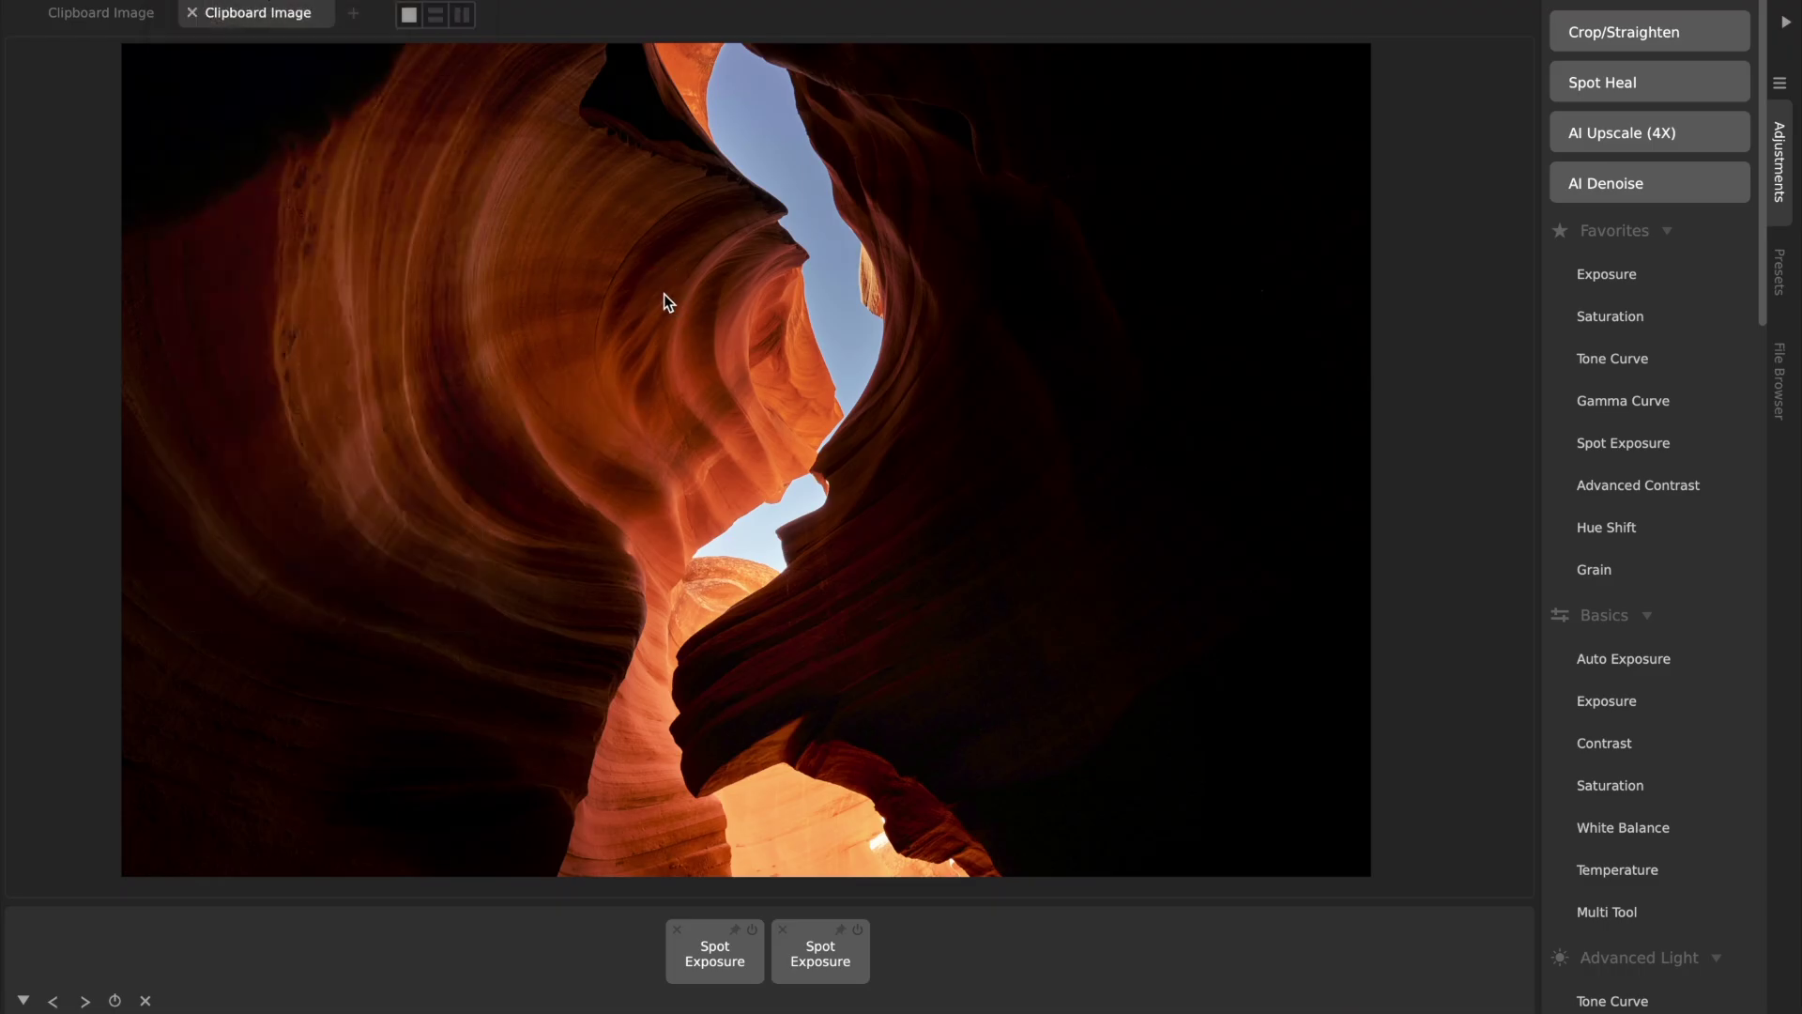